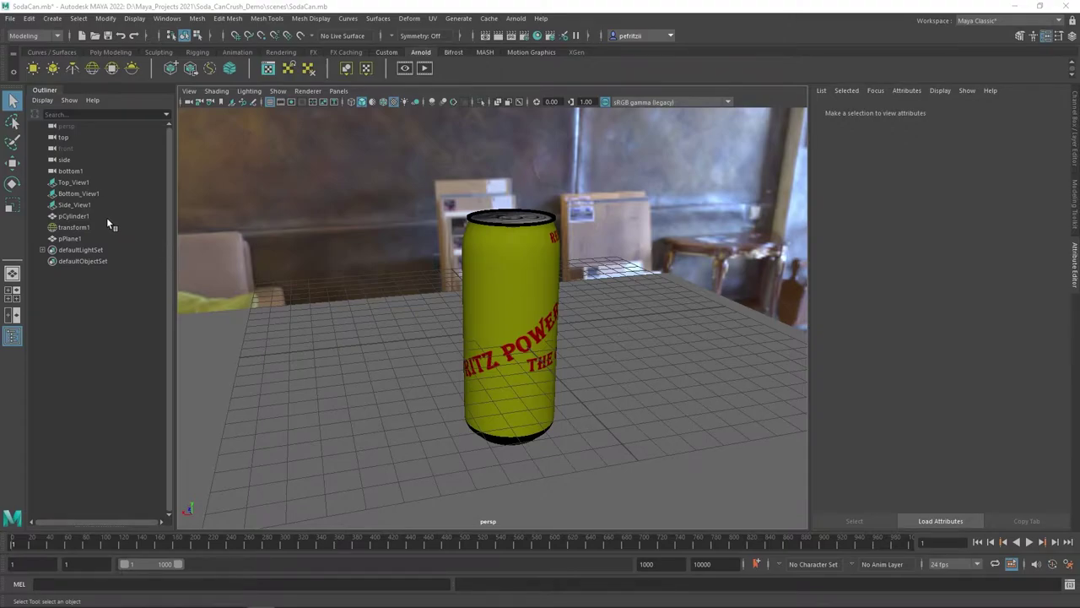
# Rename the pCylinder1 object to SodaCan.
pyautogui.click(75, 216)
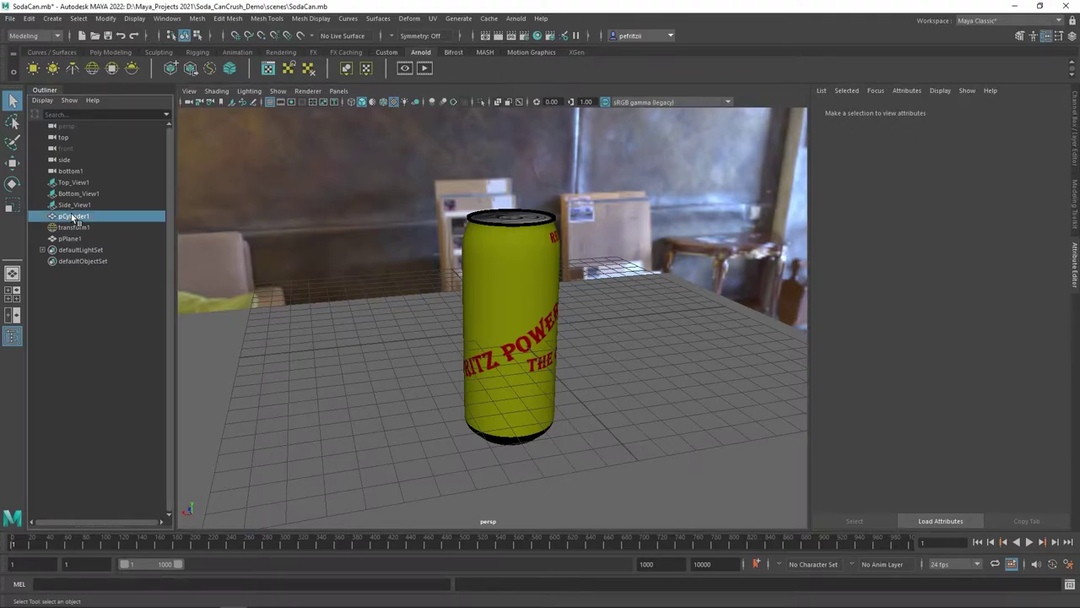
pyautogui.doubleClick(76, 216)
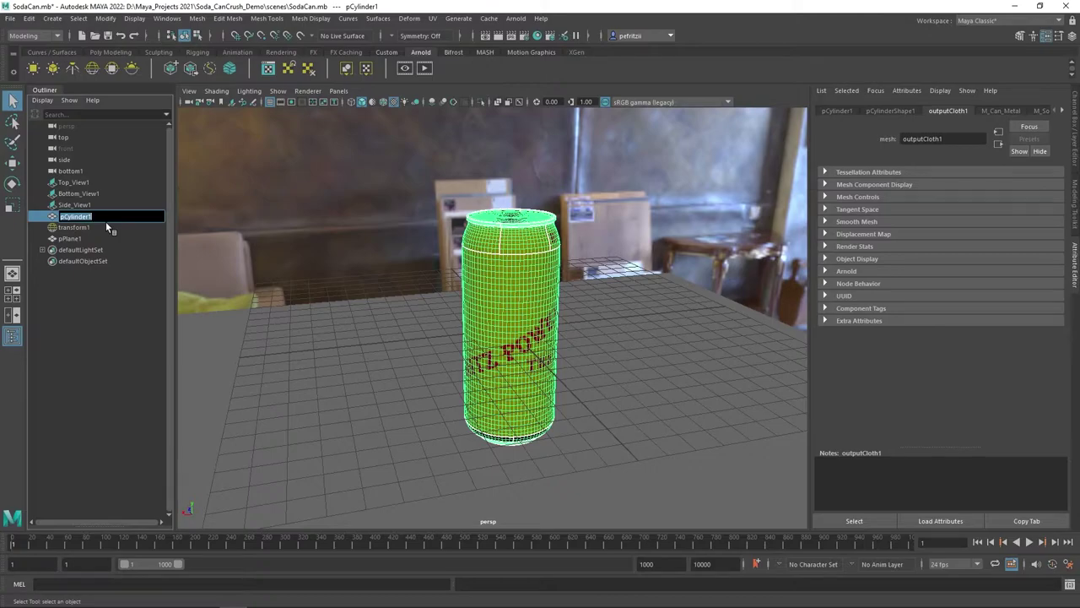
pyautogui.press('BackSpace')
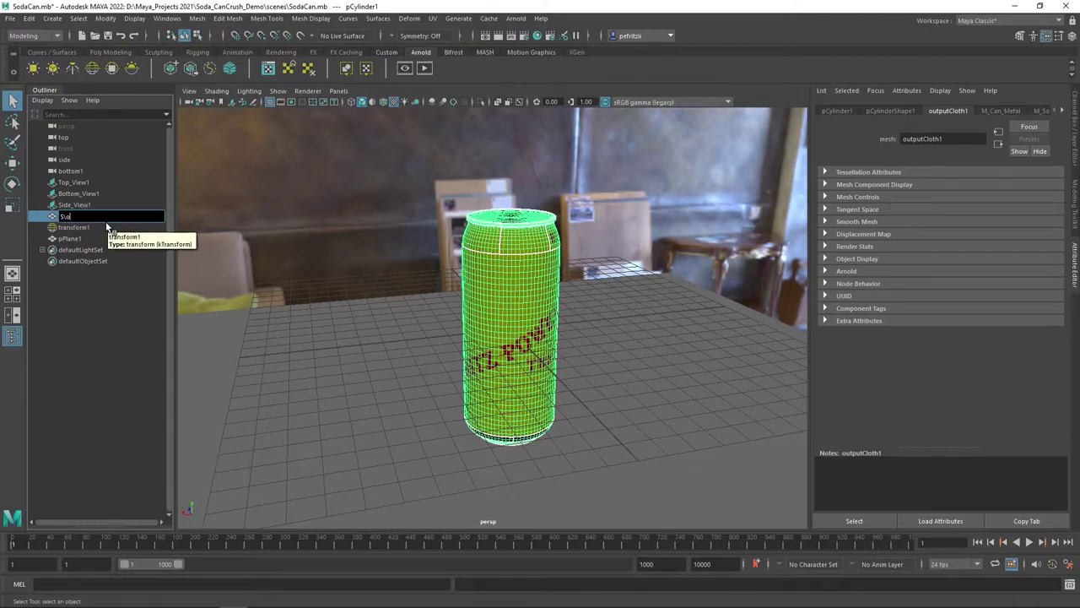
pyautogui.write('SodaCan')
pyautogui.press('Return')
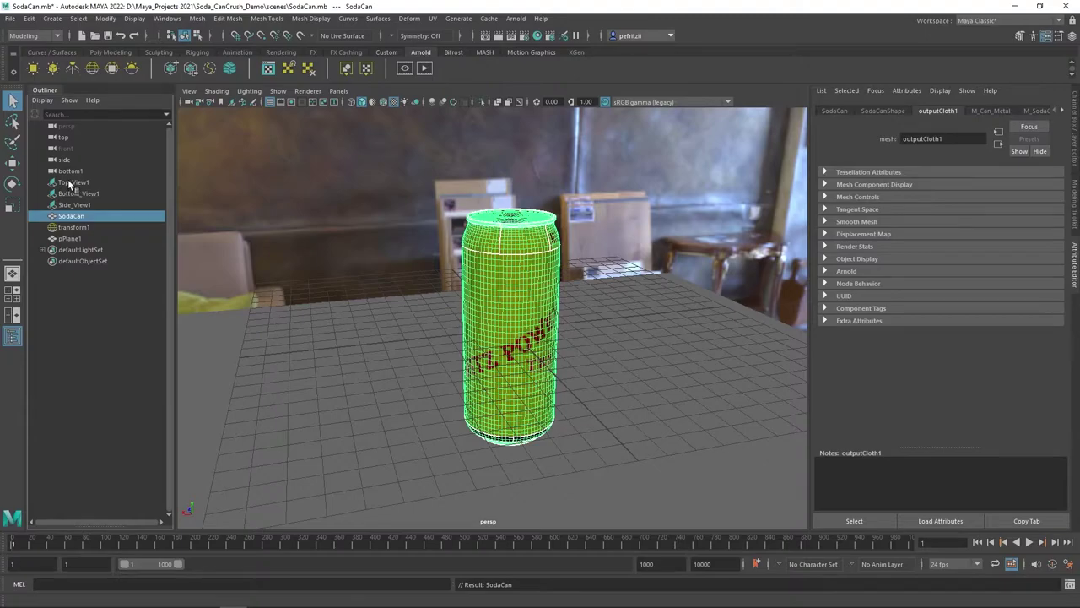
# Rename the pPlane1 object to Table.
pyautogui.click(67, 239)
pyautogui.doubleClick(67, 239)
pyautogui.write('Ta')
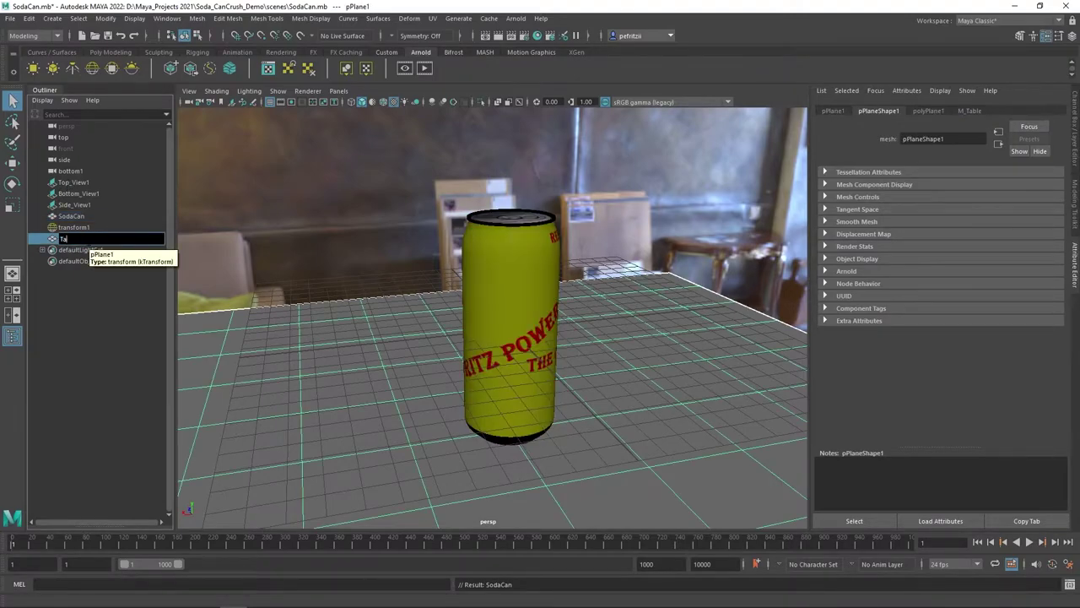
pyautogui.write('ble')
pyautogui.press('Return')
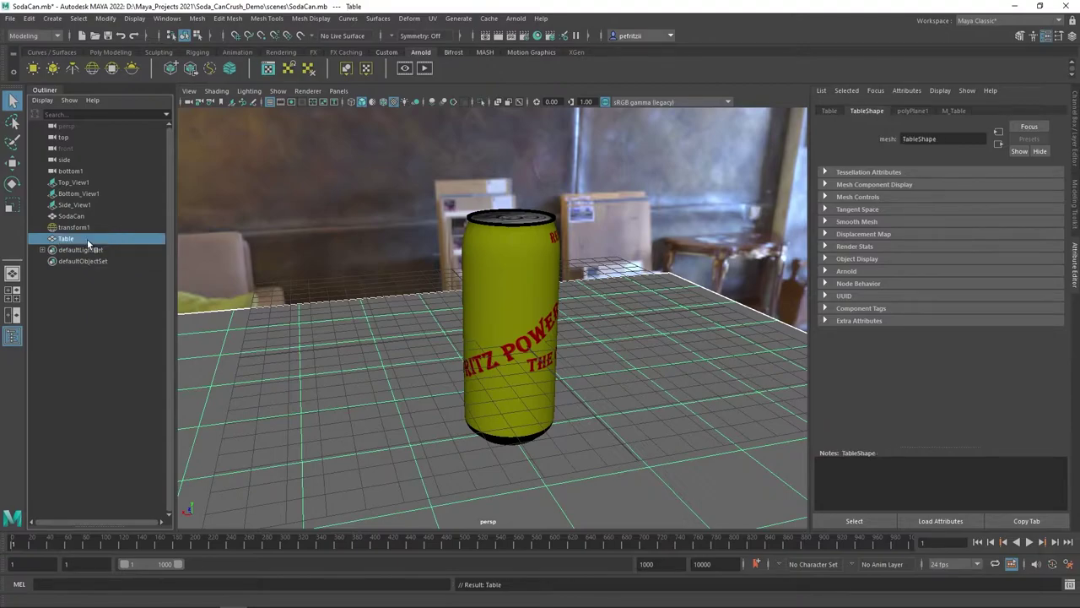
# Delete the construction history of the soda can.
pyautogui.click(496, 276)
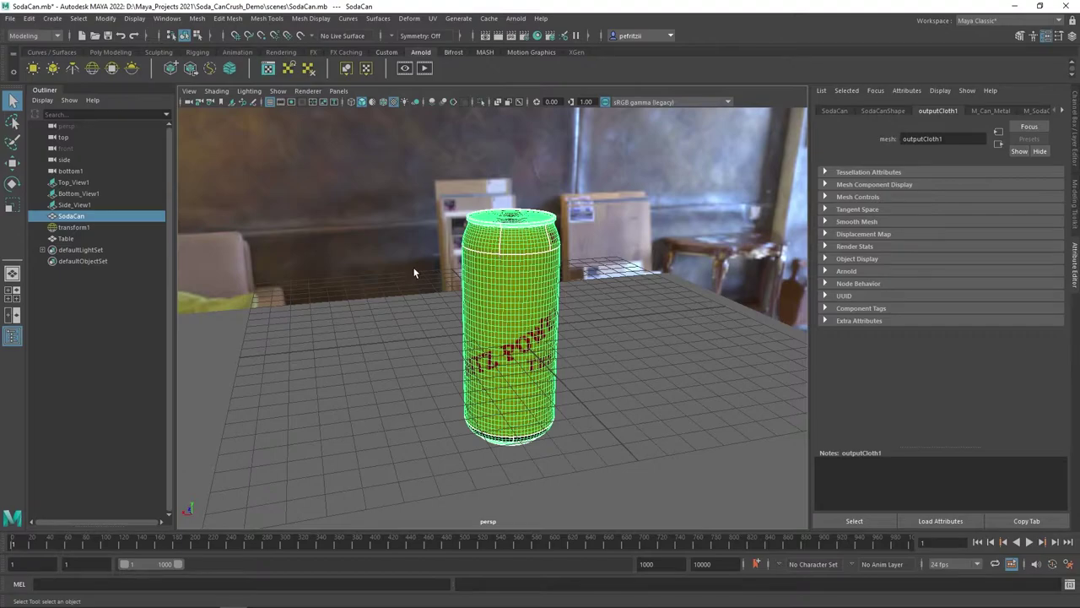
pyautogui.click(30, 18)
pyautogui.moveTo(67, 154)
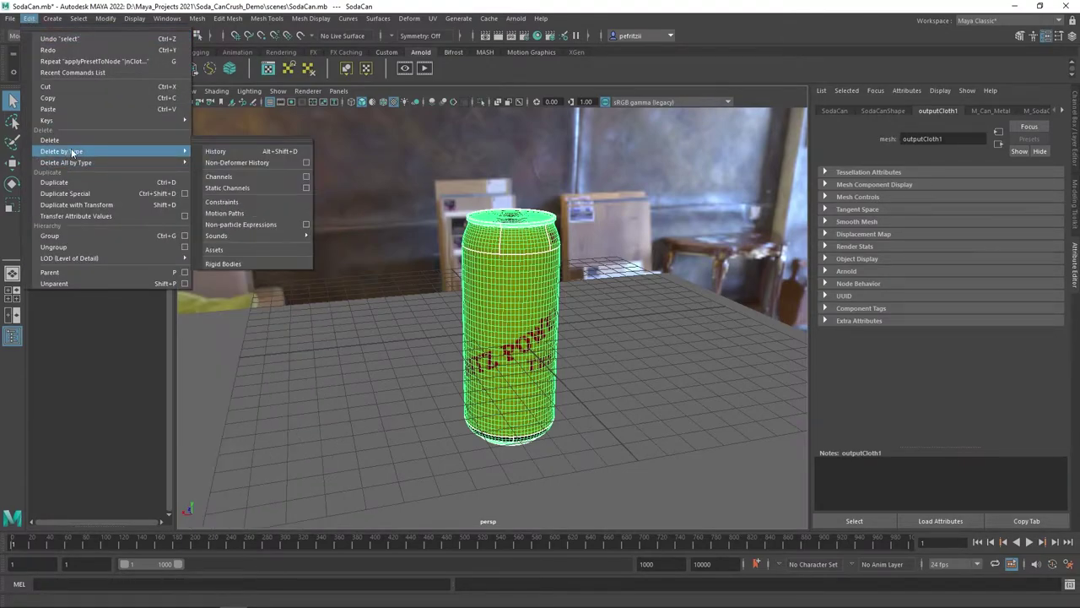
pyautogui.click(215, 151)
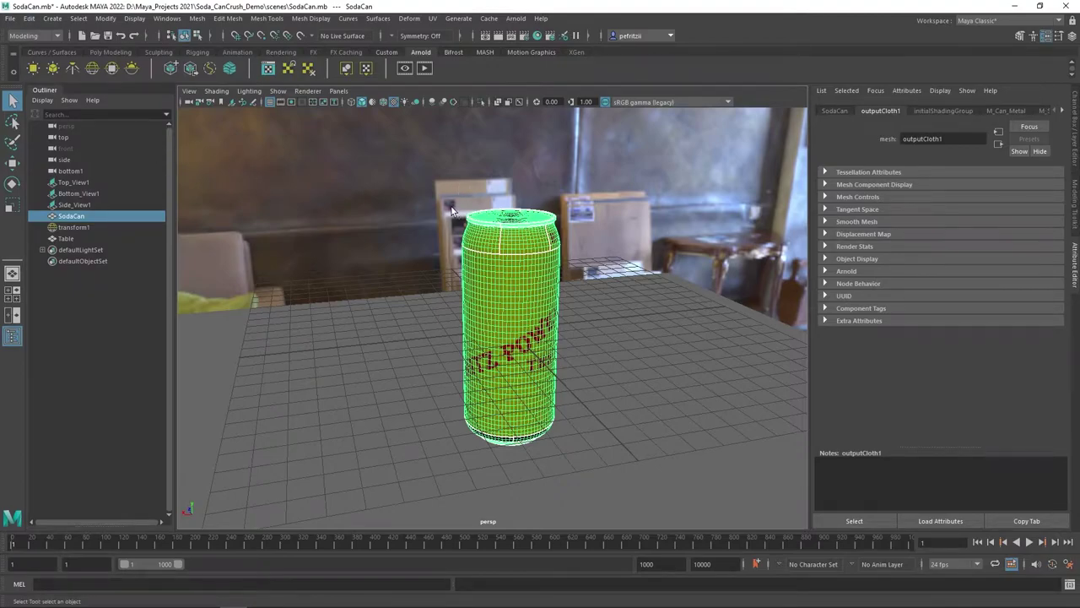
# Switch to the FX toolset and convert the soda can into an nCloth object.
pyautogui.scroll(-3, 450, 208)
pyautogui.keyDown('alt'); pyautogui.moveTo(457, 282); pyautogui.dragTo(401, 265); pyautogui.keyUp('alt')
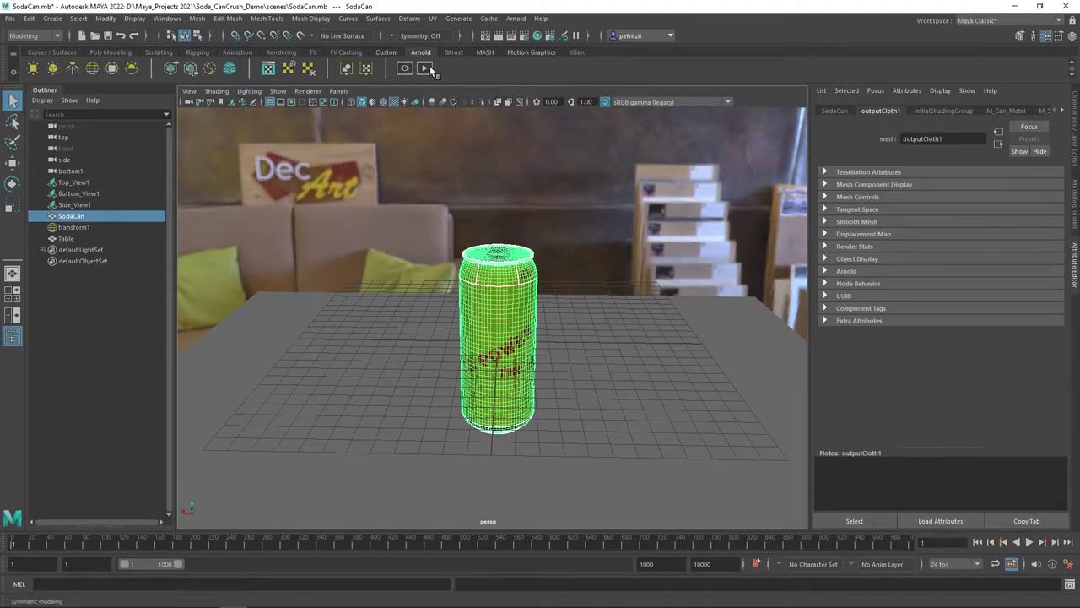
pyautogui.click(58, 35)
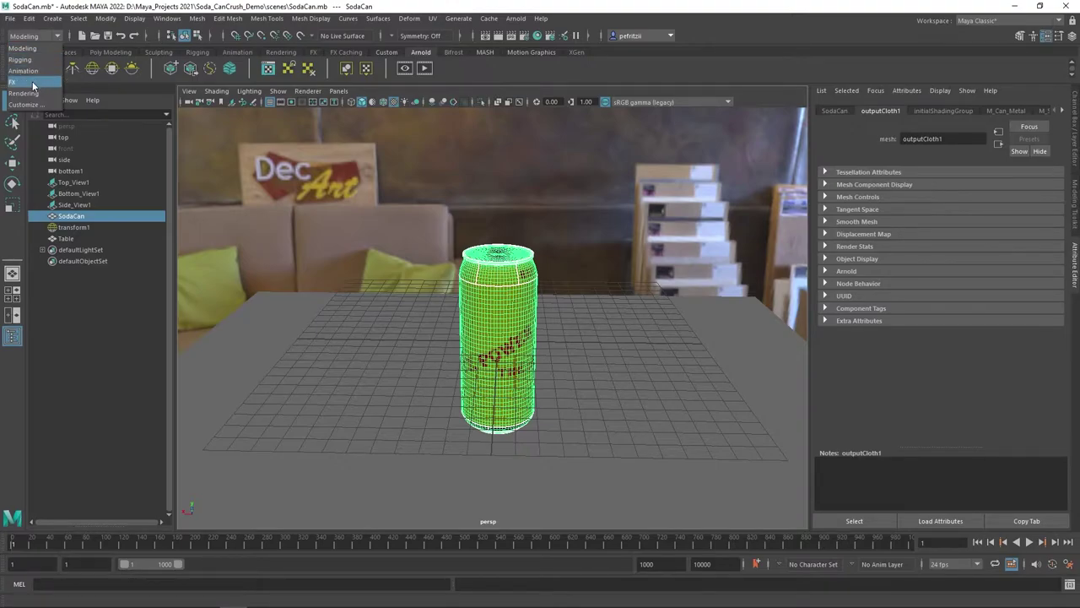
pyautogui.click(34, 82)
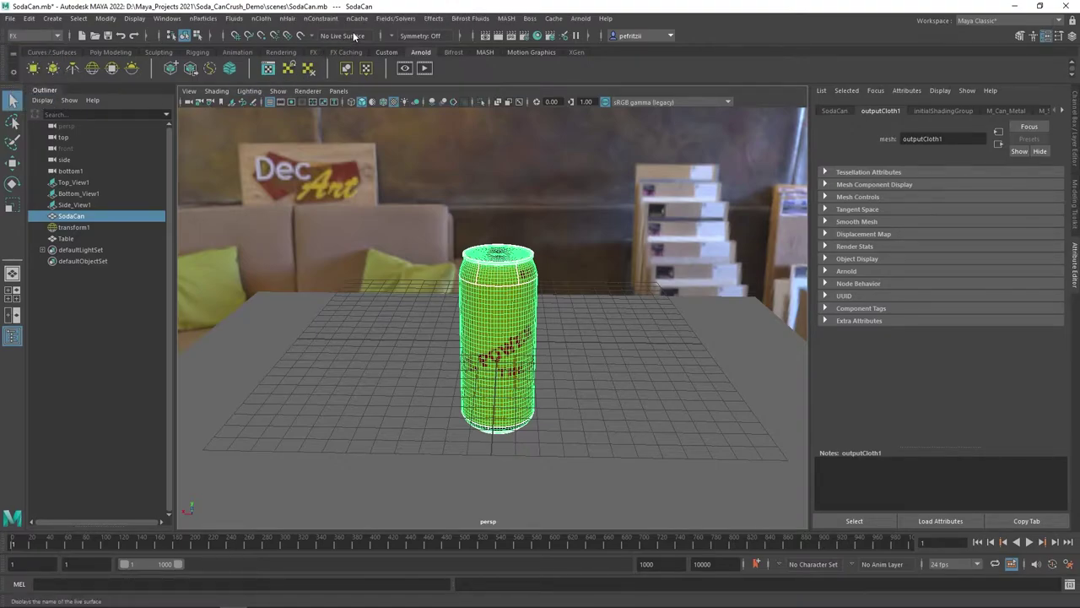
pyautogui.click(262, 19)
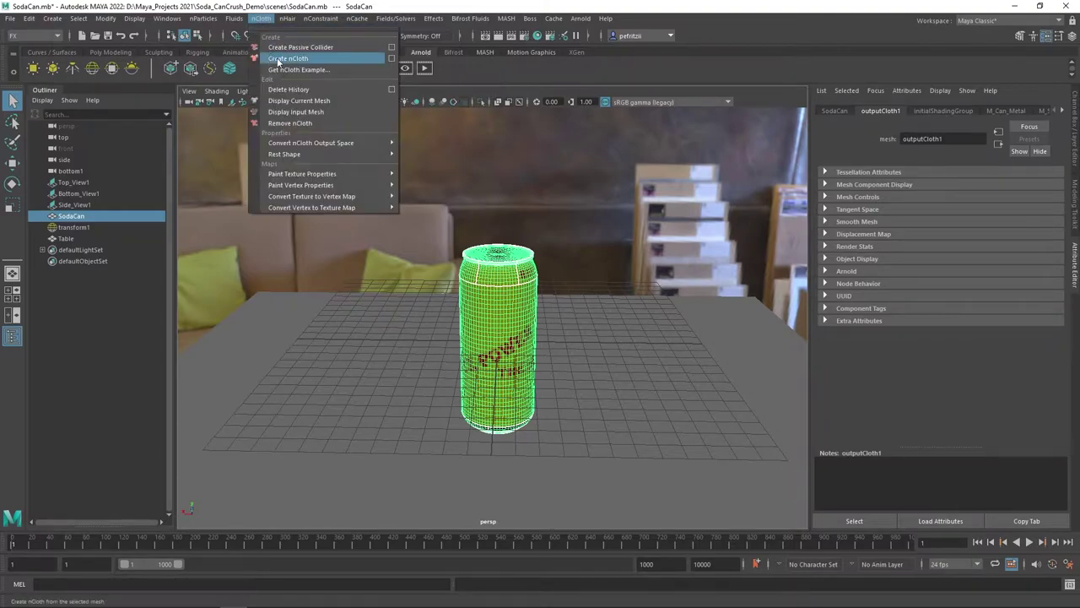
pyautogui.click(279, 58)
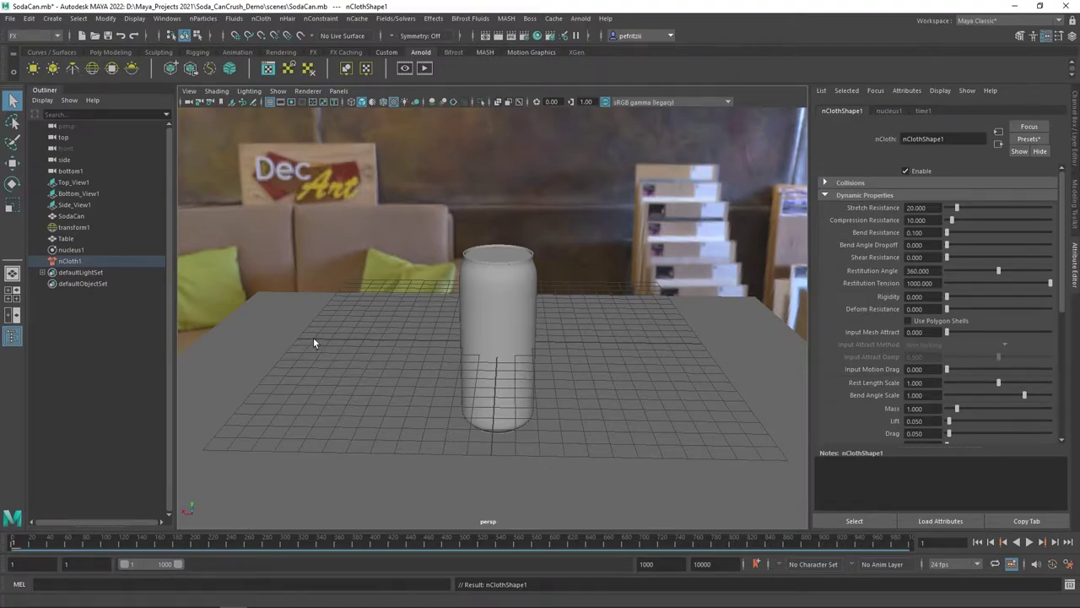
# Make the table a passive collider for the nCloth simulation.
pyautogui.click(285, 330)
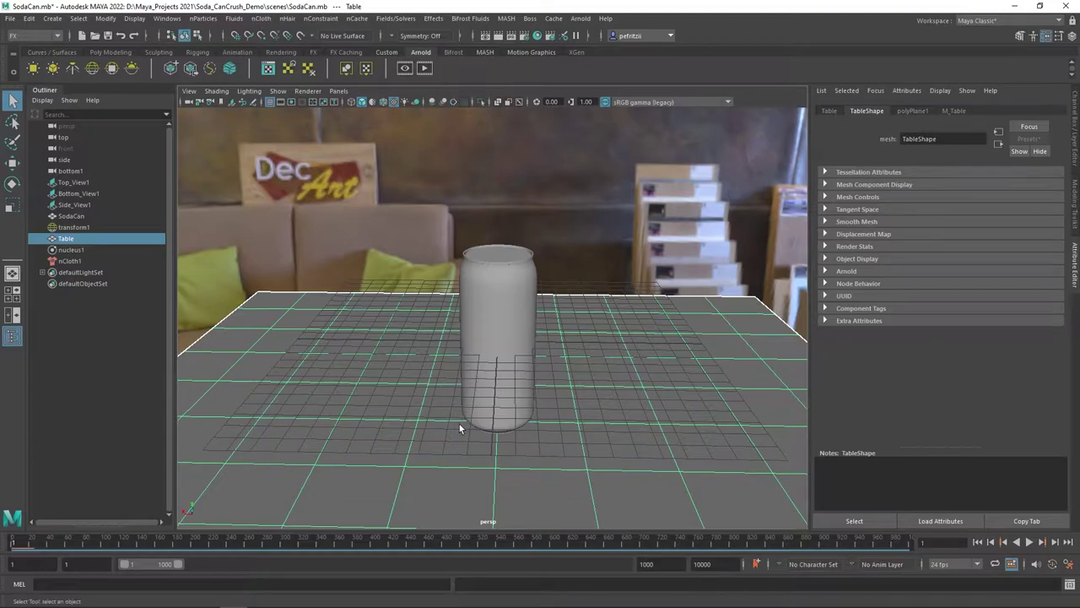
pyautogui.click(257, 22)
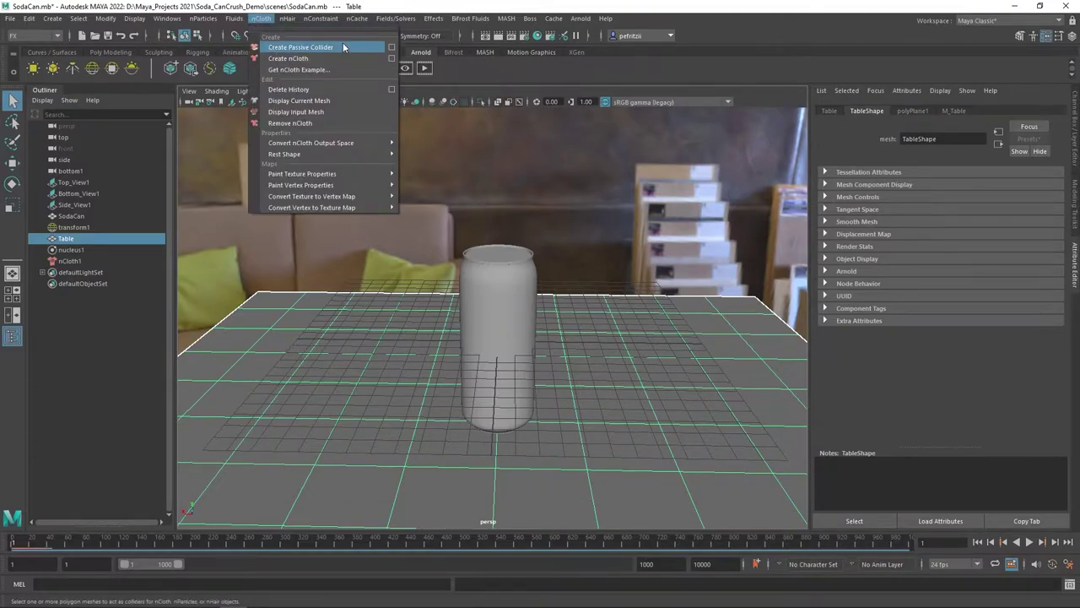
pyautogui.click(316, 48)
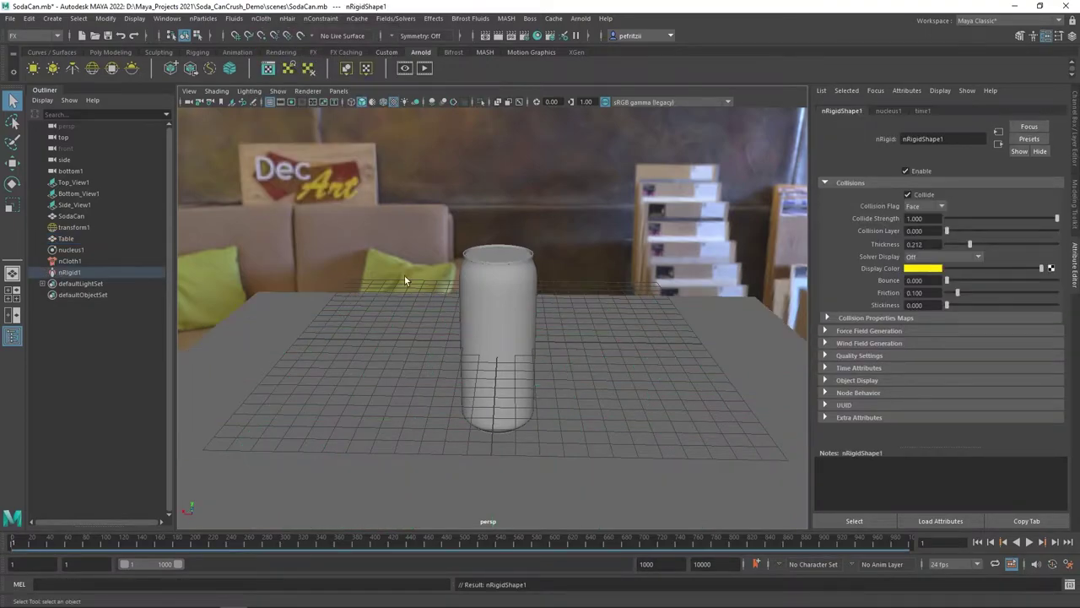
# Bring up the UV Editor and show the soda can's UV layout in it.
pyautogui.keyDown('alt'); pyautogui.moveTo(363, 377); pyautogui.dragTo(444, 381); pyautogui.keyUp('alt')
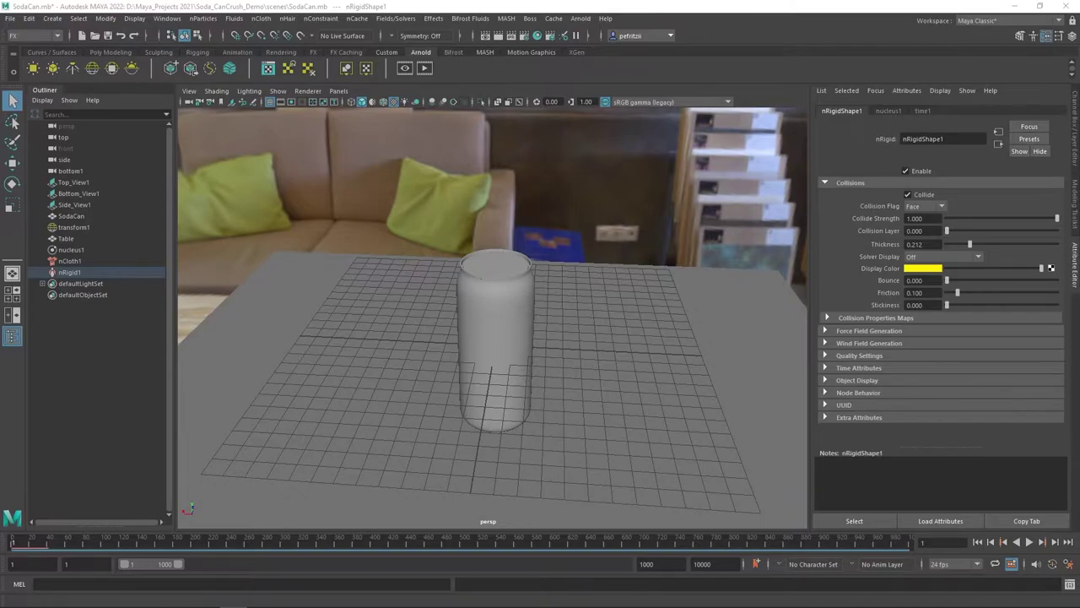
pyautogui.hotkey('alt', 'Tab')
pyautogui.moveTo(313, 76); pyautogui.dragTo(376, 89)
pyautogui.hotkey('alt', 'Tab')
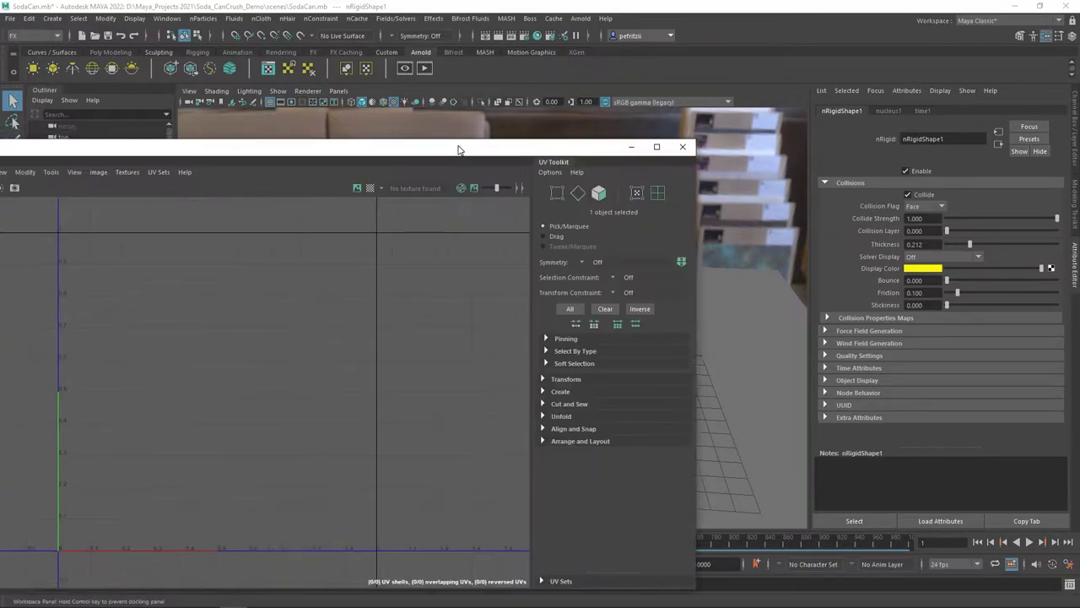
pyautogui.moveTo(459, 149); pyautogui.dragTo(333, 74)
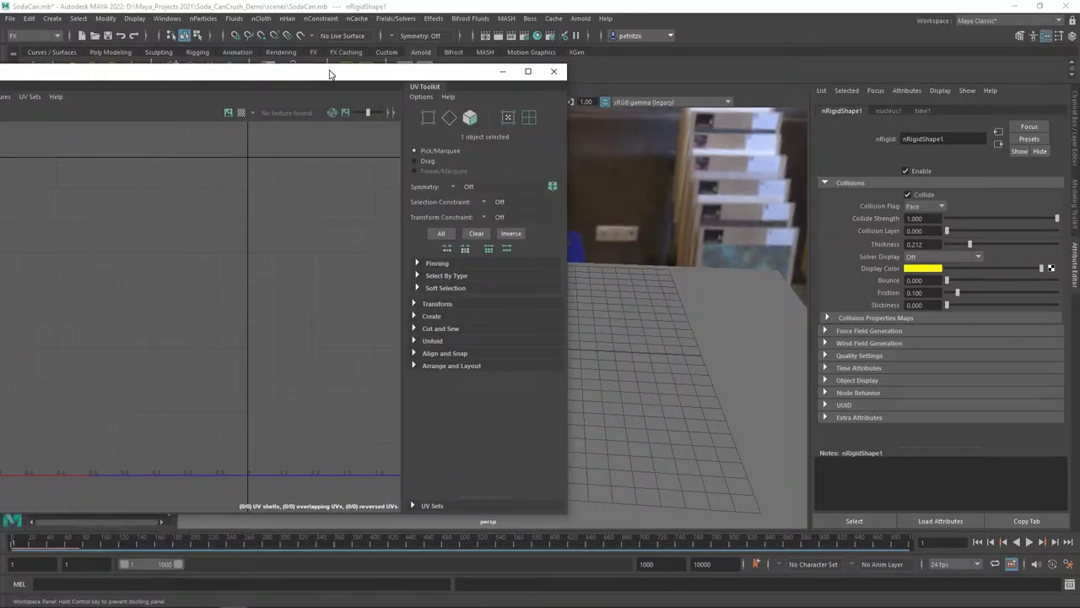
pyautogui.moveTo(422, 72); pyautogui.dragTo(317, 72)
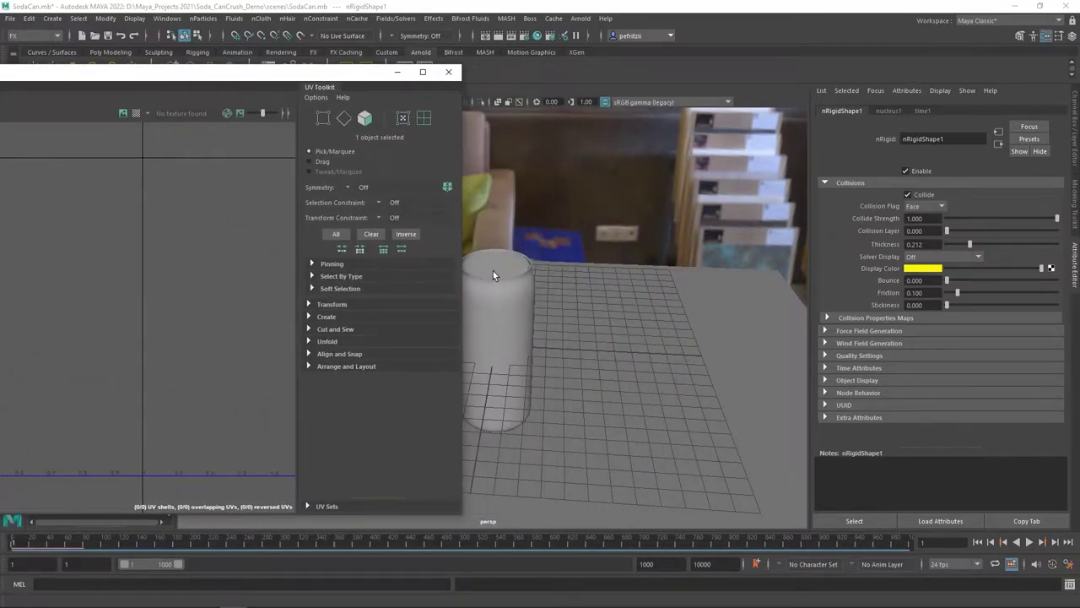
pyautogui.click(497, 291)
pyautogui.moveTo(242, 81); pyautogui.dragTo(585, 105)
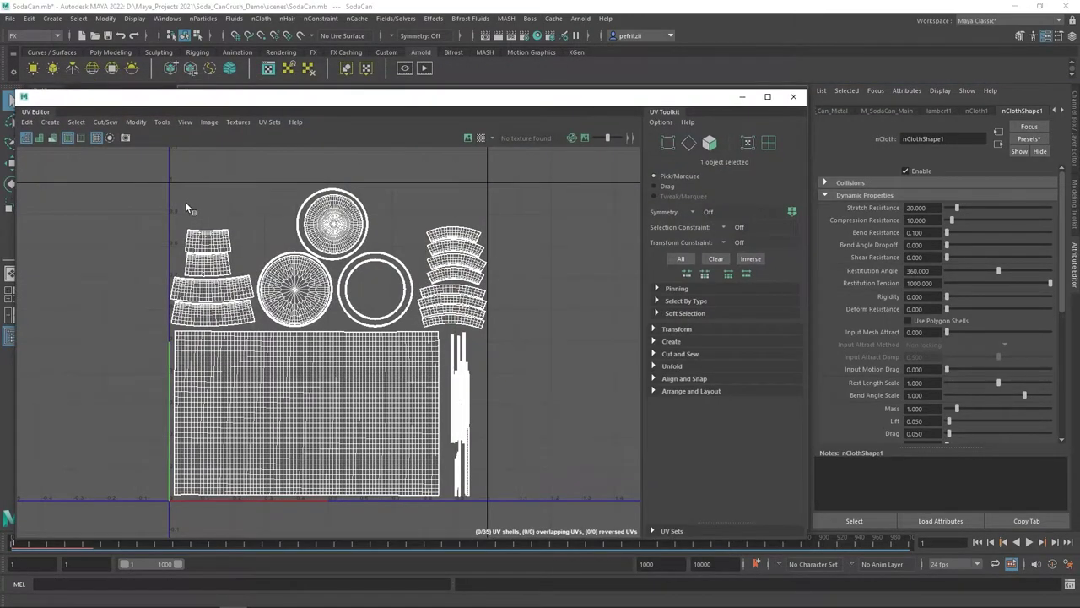
# Assign the M_SodaCan_Main material to the large rectangular UV shell, the four curved strips above it and the adjacent radial disc.
pyautogui.moveTo(150, 196); pyautogui.dragTo(219, 547)
pyautogui.moveTo(113, 357); pyautogui.dragTo(68, 341, button='right')
pyautogui.moveTo(136, 210); pyautogui.dragTo(240, 489)
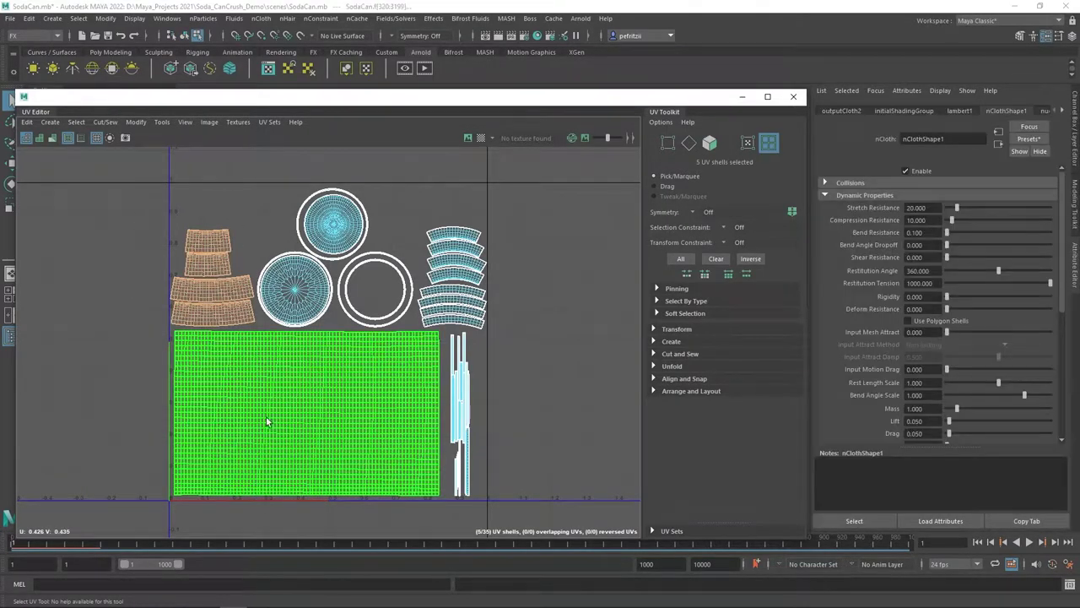
pyautogui.keyDown('shift'); pyautogui.click(311, 286); pyautogui.keyUp('shift')
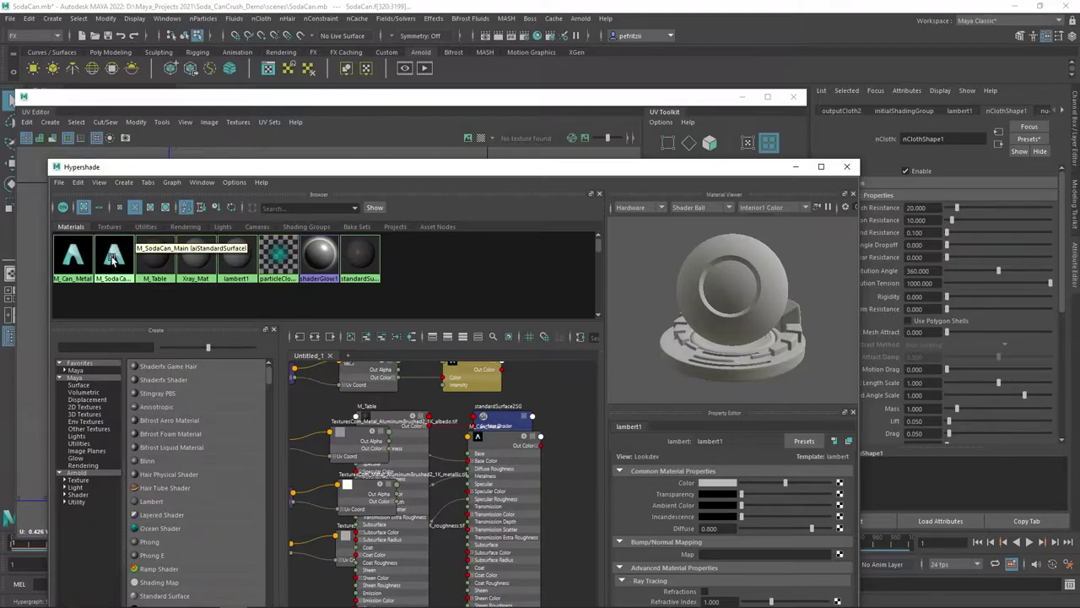
pyautogui.rightClick(114, 258)
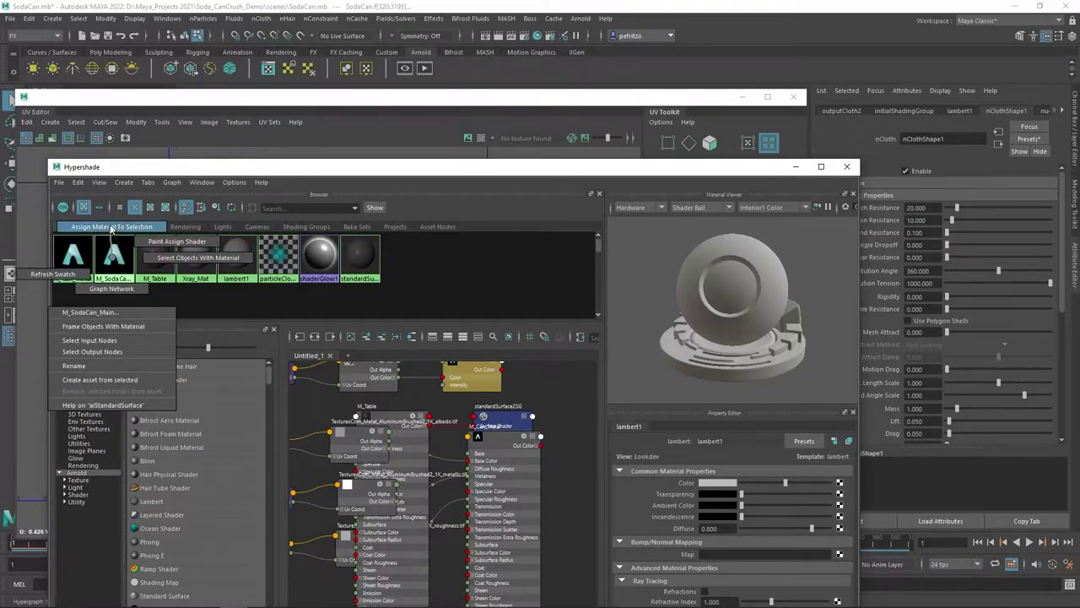
pyautogui.click(108, 228)
pyautogui.moveTo(354, 167); pyautogui.dragTo(0, 167)
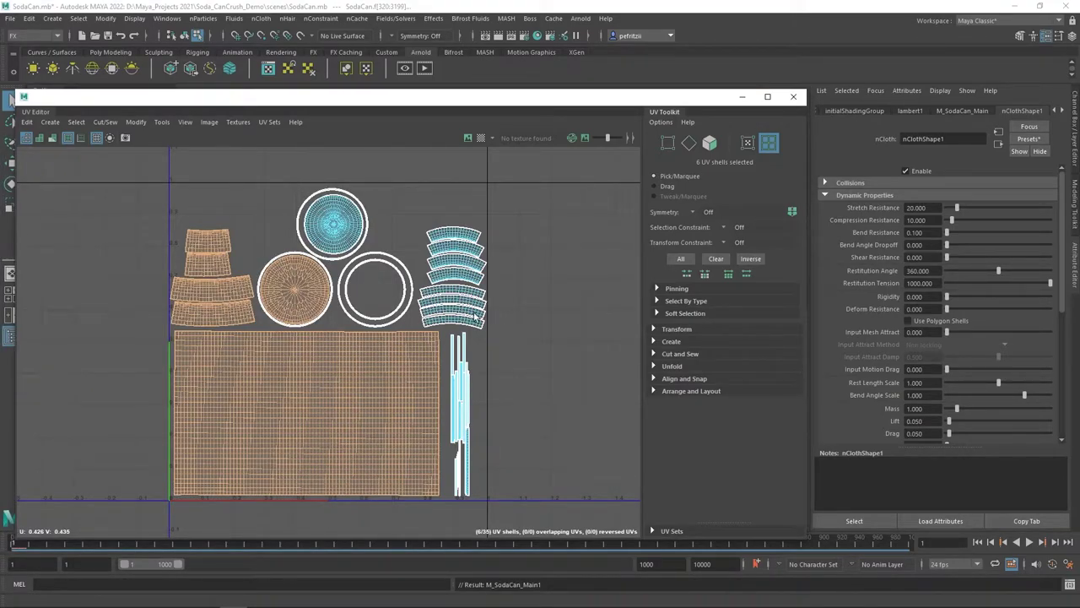
# Assign the M_Can_Metal material to the remaining UV shells: the other discs and rings, the stacked curved strips and the narrow vertical strips.
pyautogui.click(544, 304)
pyautogui.moveTo(504, 325); pyautogui.dragTo(332, 211)
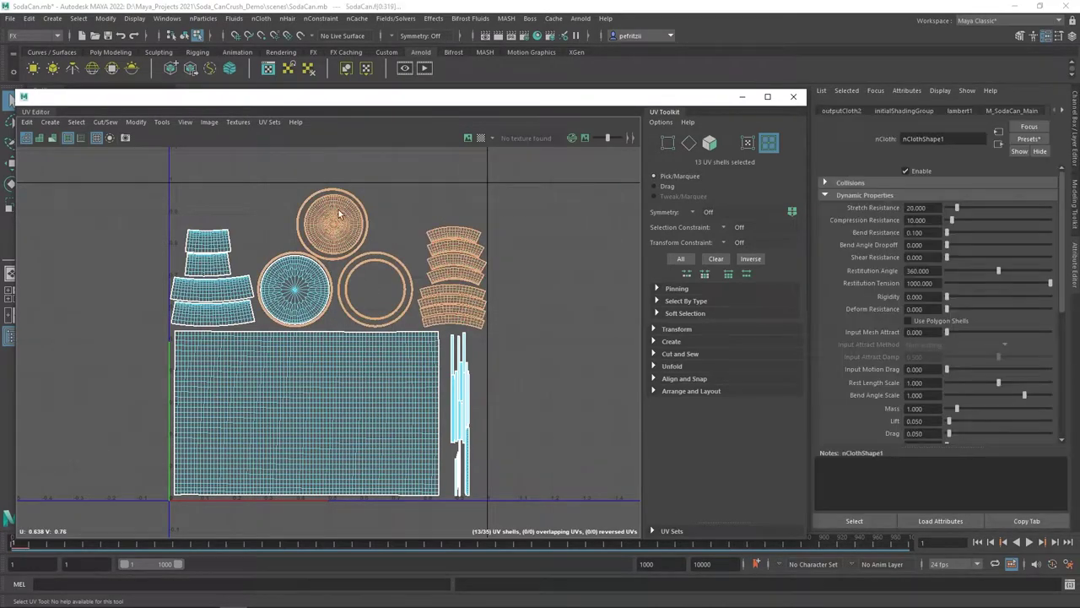
pyautogui.moveTo(504, 488); pyautogui.dragTo(449, 354)
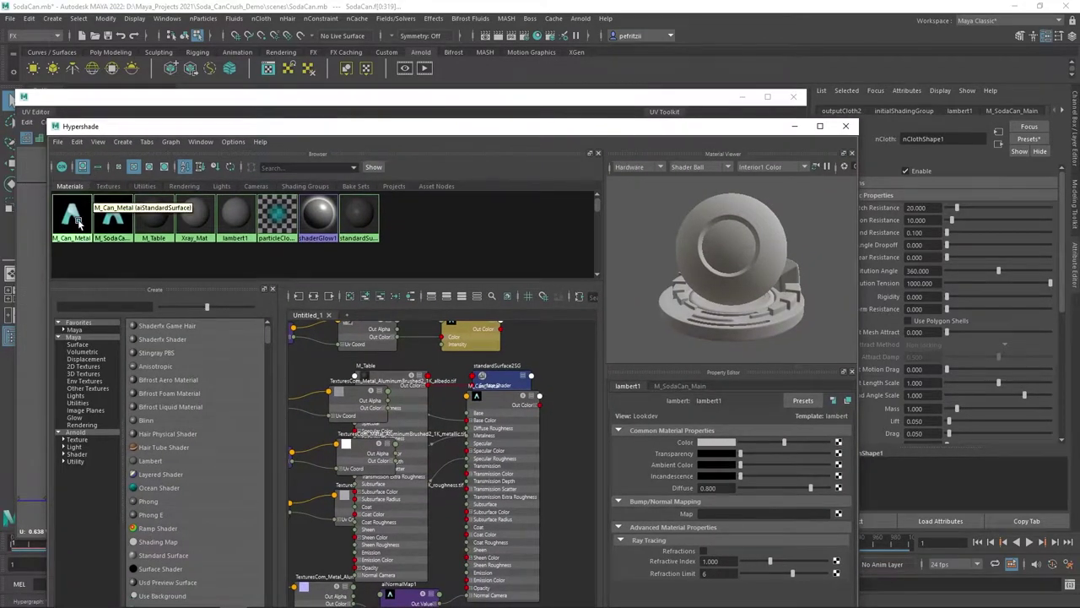
pyautogui.moveTo(89, 218); pyautogui.dragTo(85, 190, button='right')
pyautogui.moveTo(680, 137); pyautogui.dragTo(183, 148)
# Move the UV Editor out of the way and save the scene.
pyautogui.click(363, 117)
pyautogui.moveTo(363, 115); pyautogui.dragTo(12, 100)
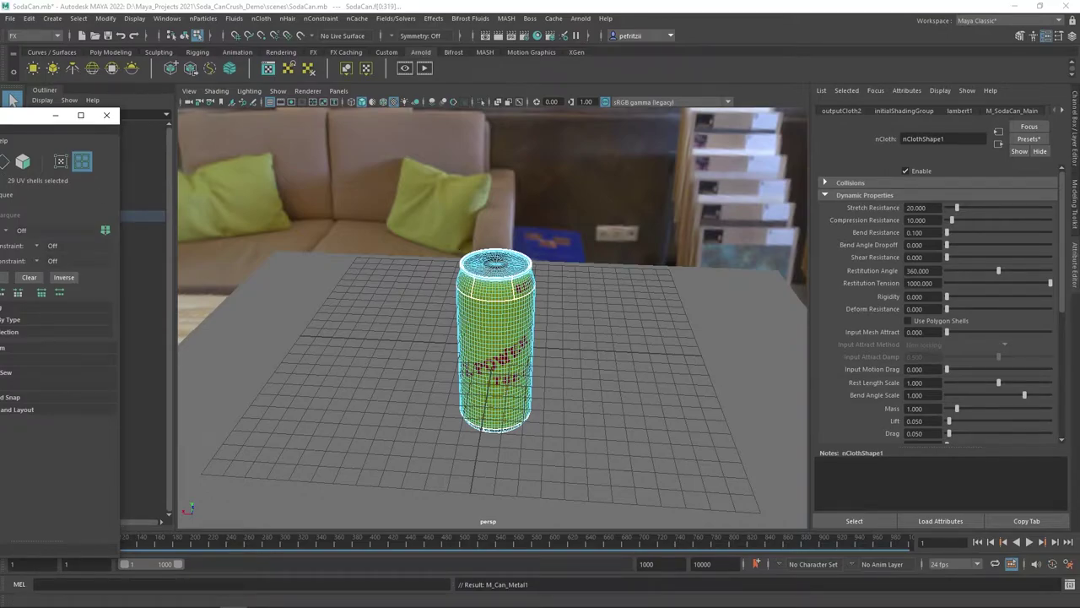
pyautogui.hotkey('alt', 'F4')
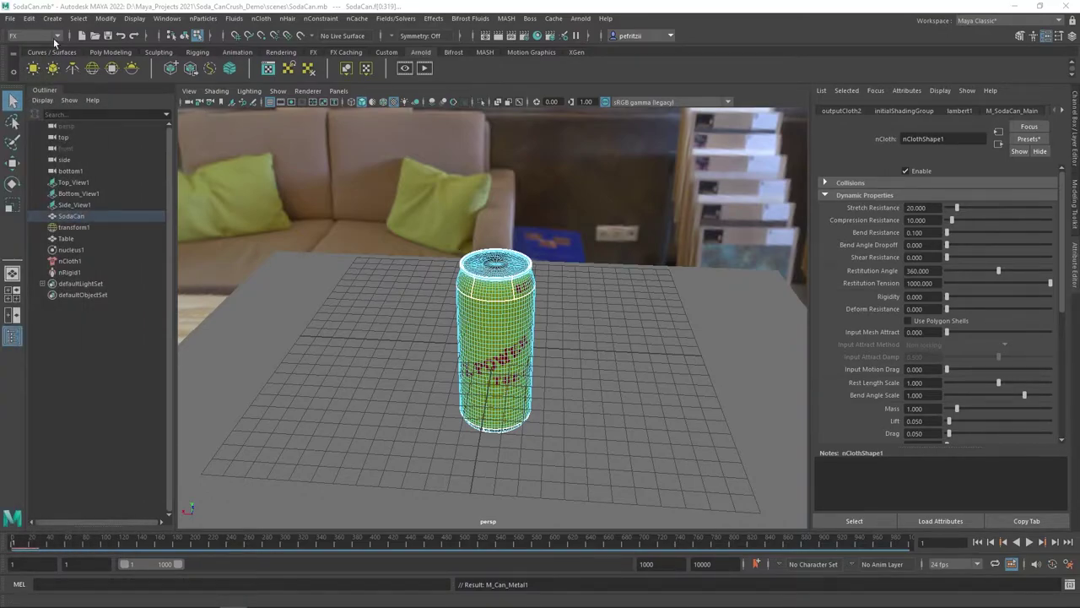
pyautogui.click(9, 17)
pyautogui.click(36, 67)
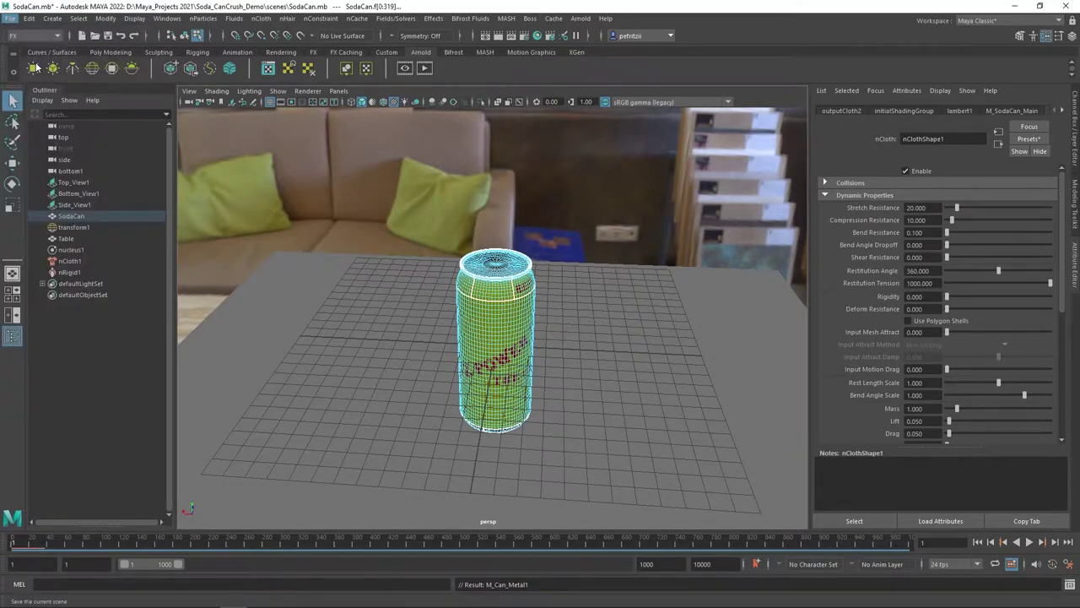
# Close the UV Editor and the Hypershade, and view the can from table level.
pyautogui.moveTo(272, 125); pyautogui.dragTo(591, 131)
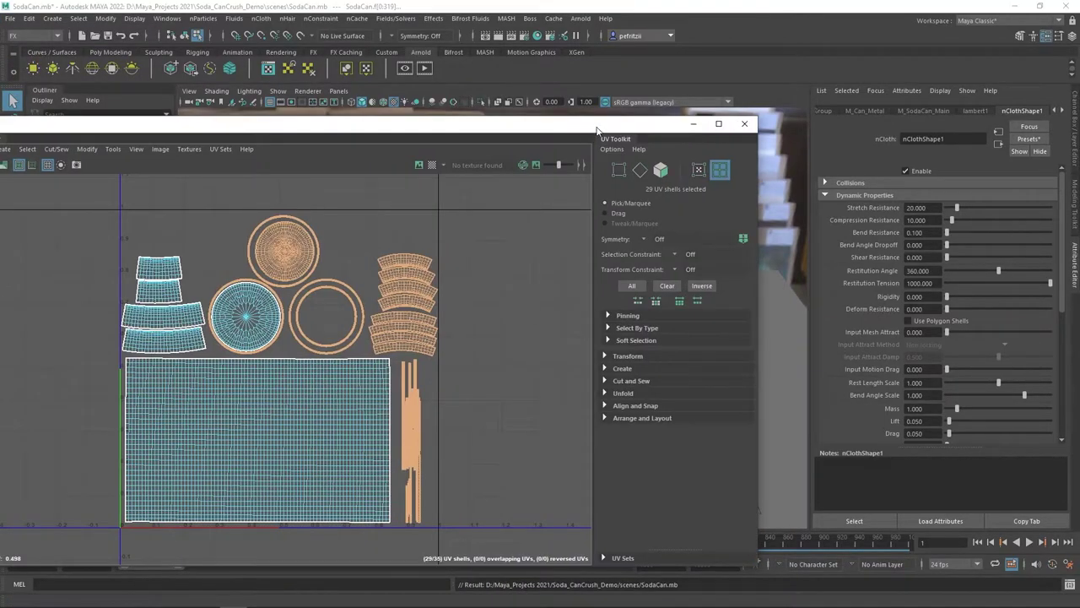
pyautogui.click(744, 124)
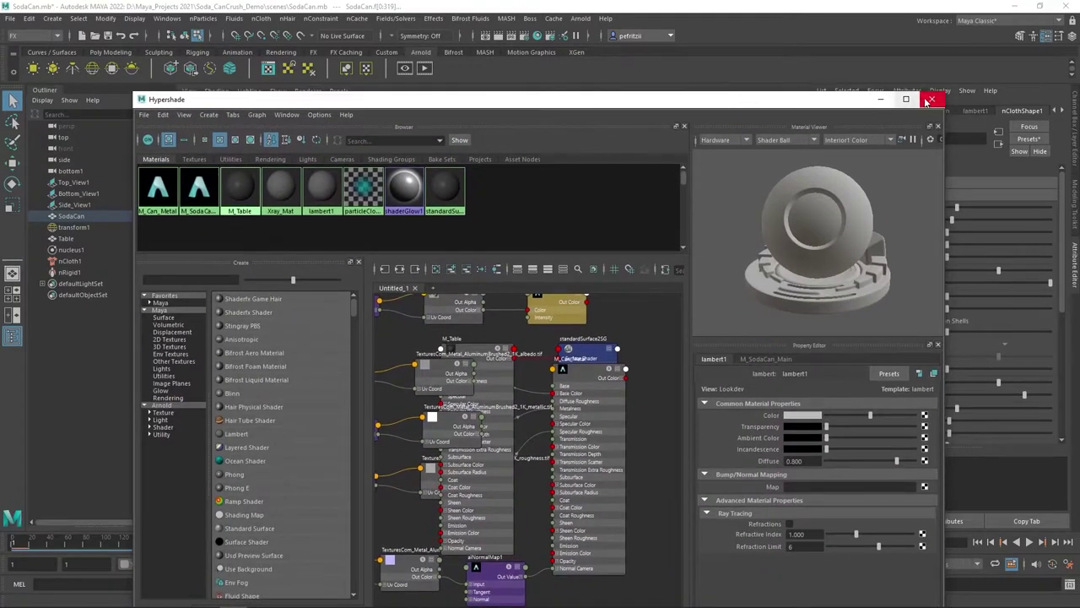
pyautogui.click(930, 100)
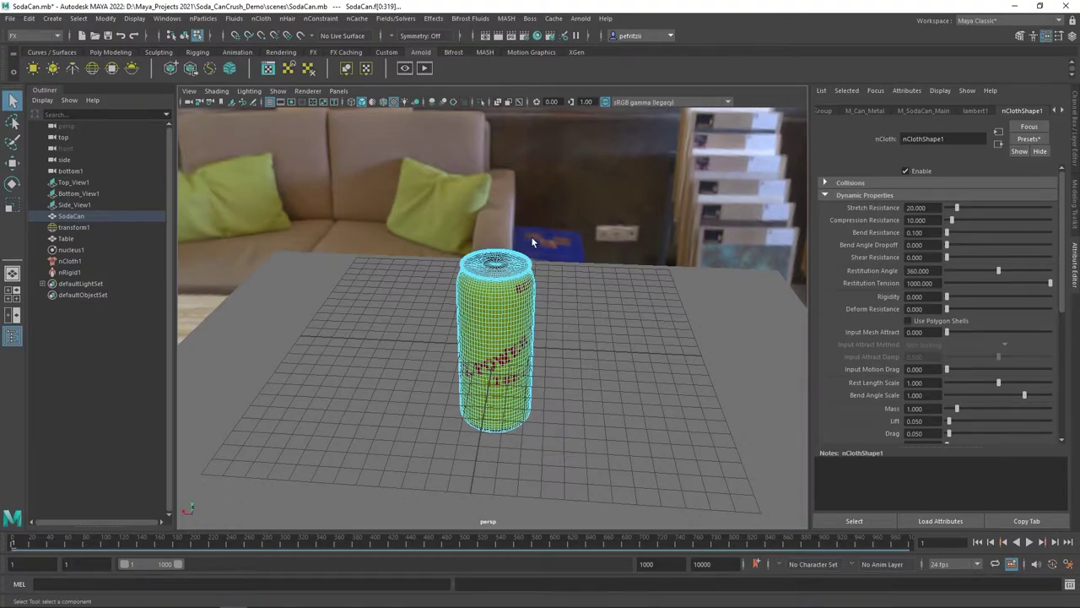
pyautogui.keyDown('alt'); pyautogui.moveTo(431, 274); pyautogui.dragTo(435, 247); pyautogui.keyUp('alt')
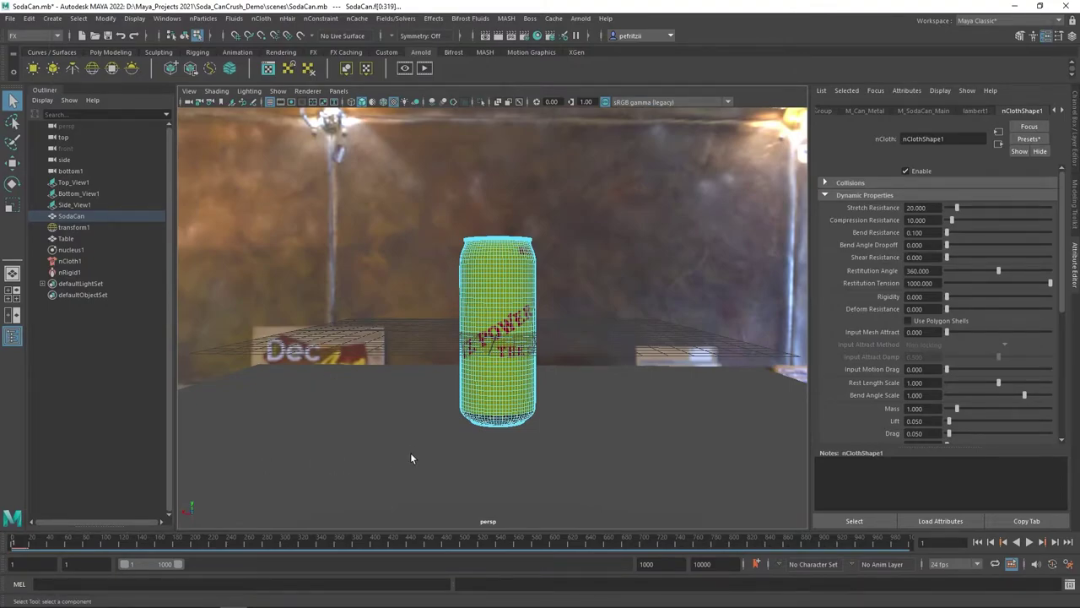
# Examine the nCloth presets available for the soda can's nClothShape1 node, from airBag through softSheetMetal to waterVolume.
pyautogui.click(823, 196)
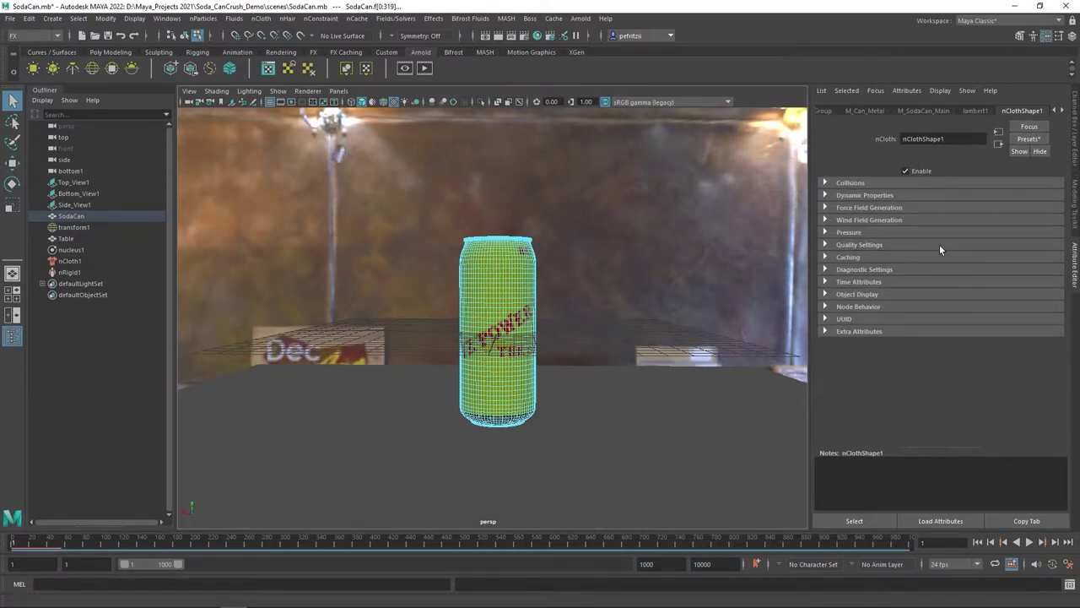
pyautogui.click(1029, 140)
pyautogui.moveTo(1002, 188)
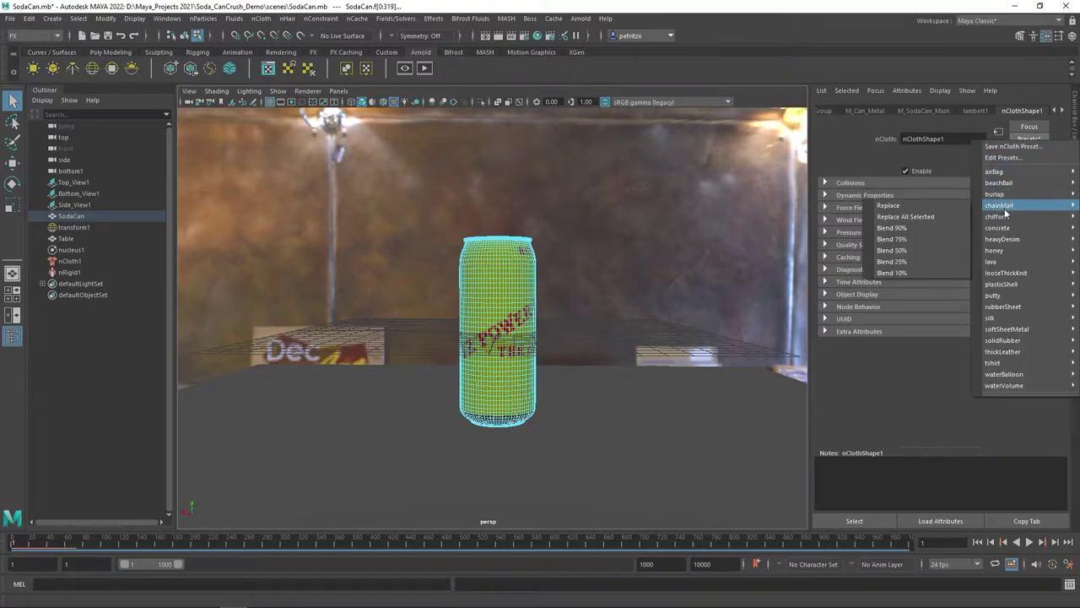
pyautogui.moveTo(1009, 267)
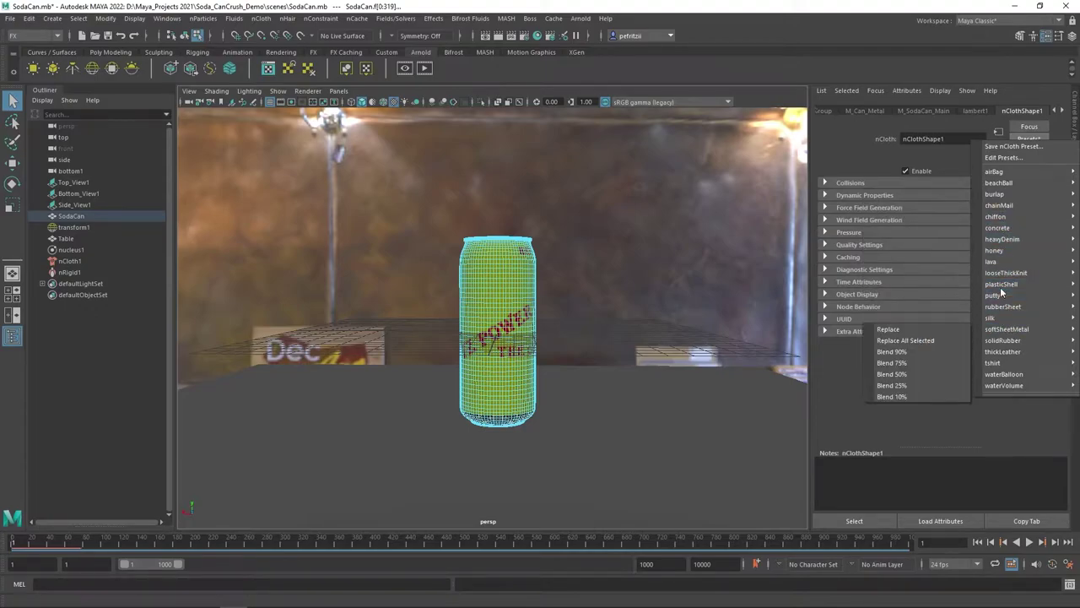
pyautogui.moveTo(998, 217)
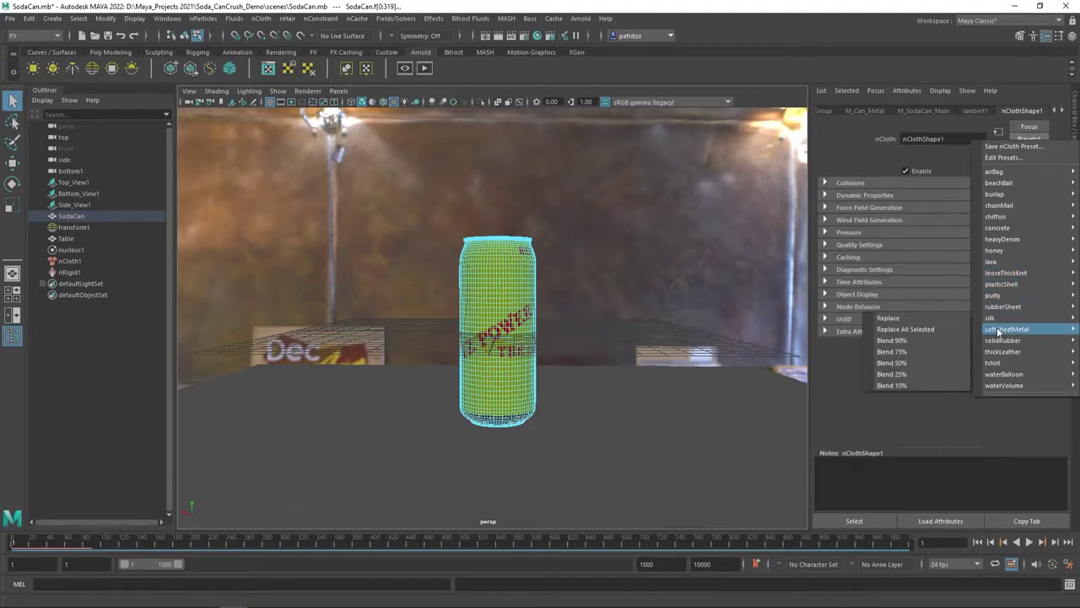
pyautogui.moveTo(998, 358)
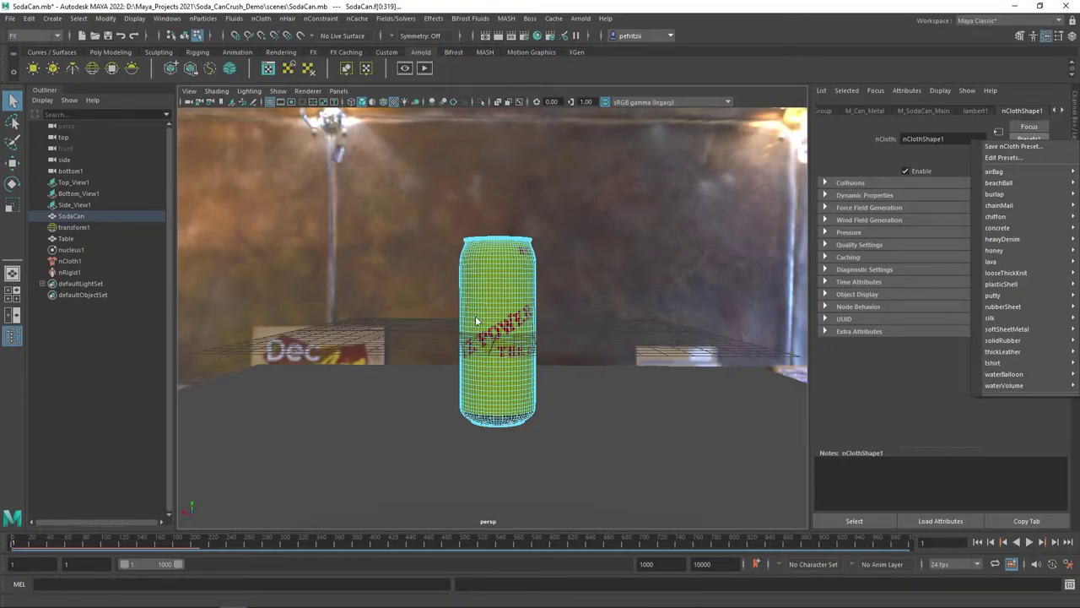
pyautogui.moveTo(1044, 195)
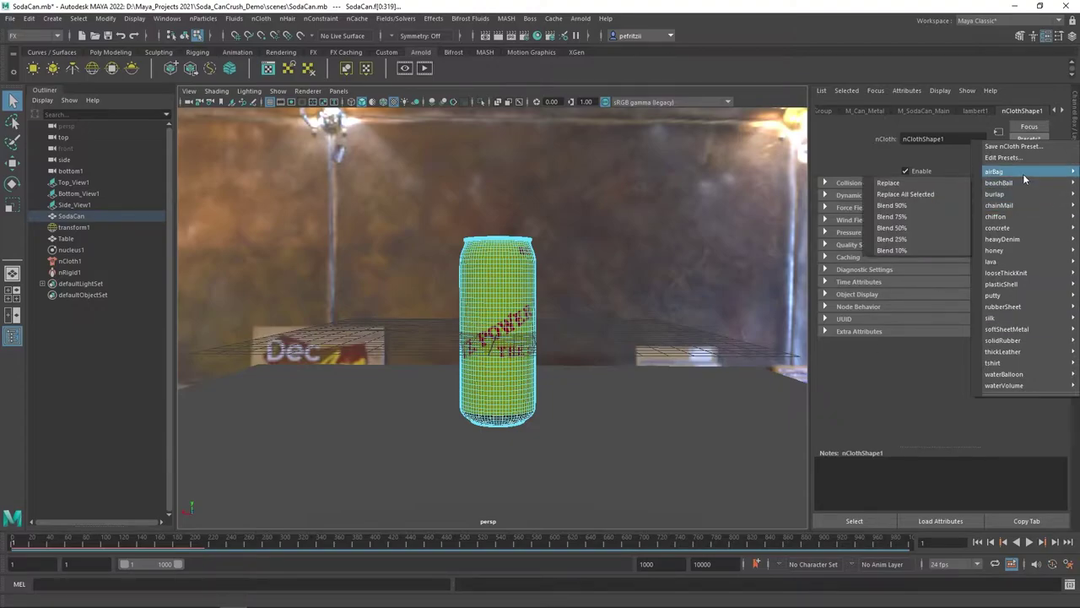
pyautogui.moveTo(1014, 172)
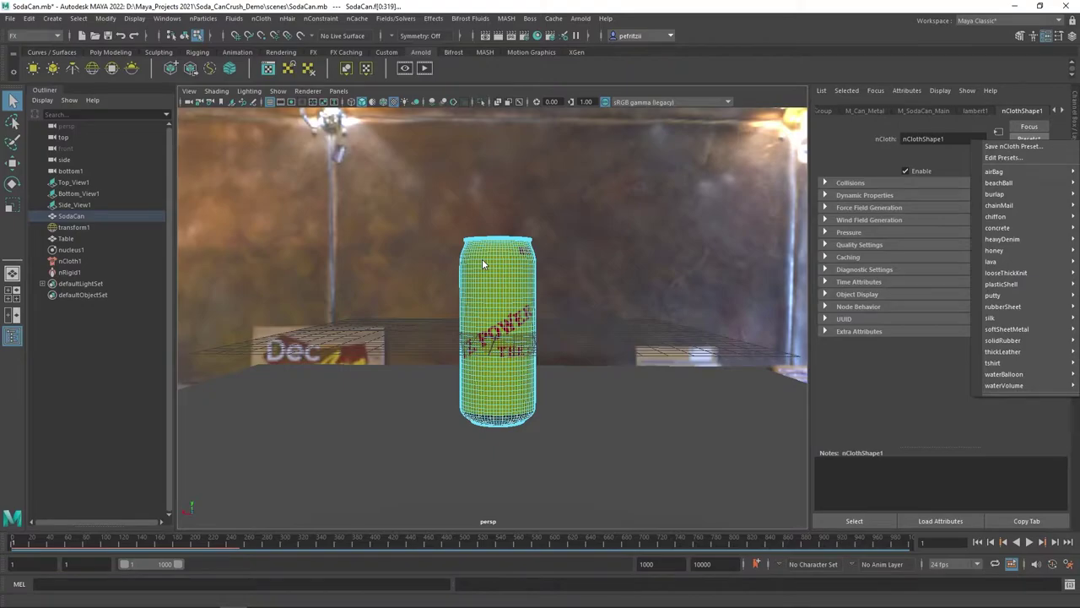
pyautogui.moveTo(1002, 230)
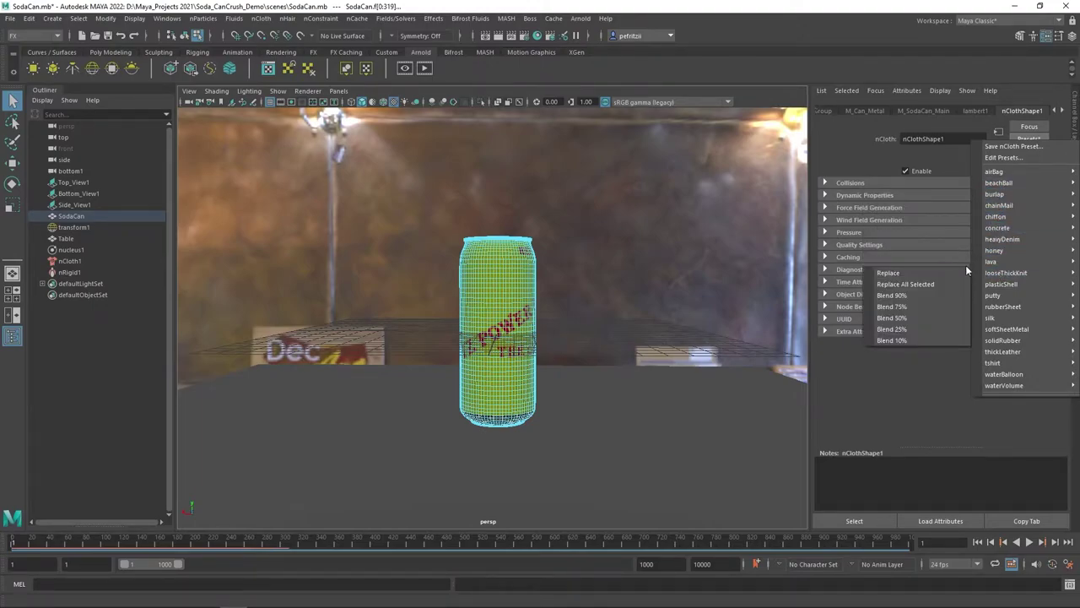
pyautogui.click(827, 199)
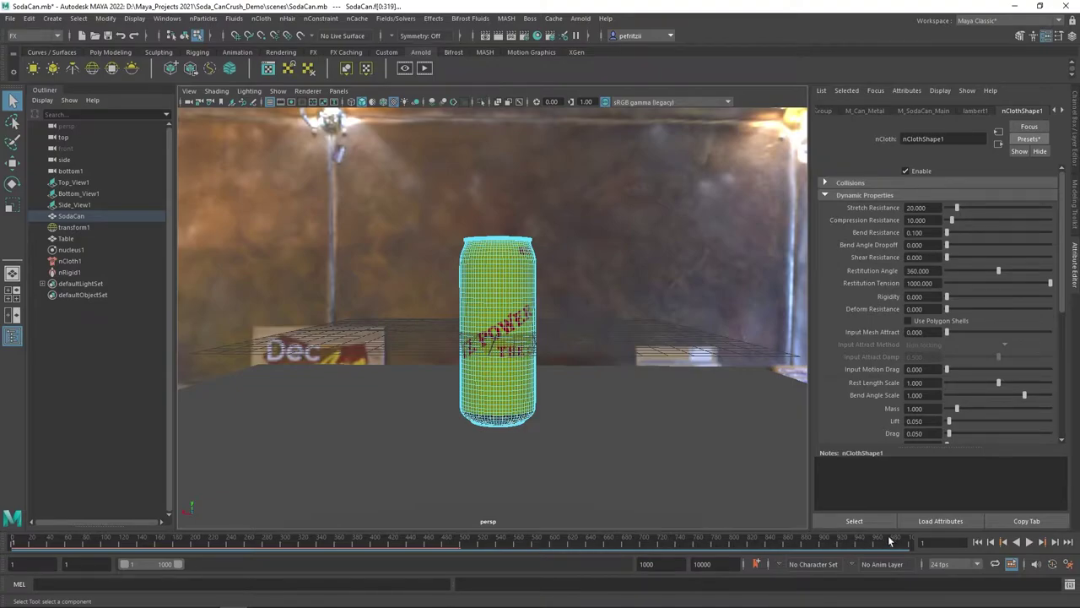
# Play the cloth simulation from frame 1 to about frame 38 and inspect the can on the table from a higher angle.
pyautogui.click(649, 452)
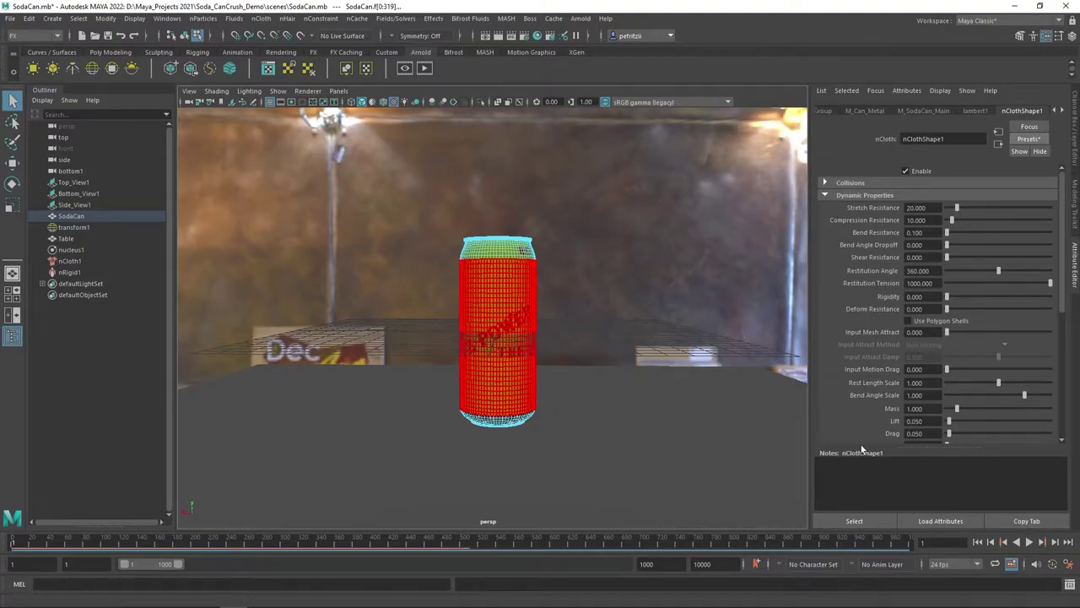
pyautogui.click(506, 337)
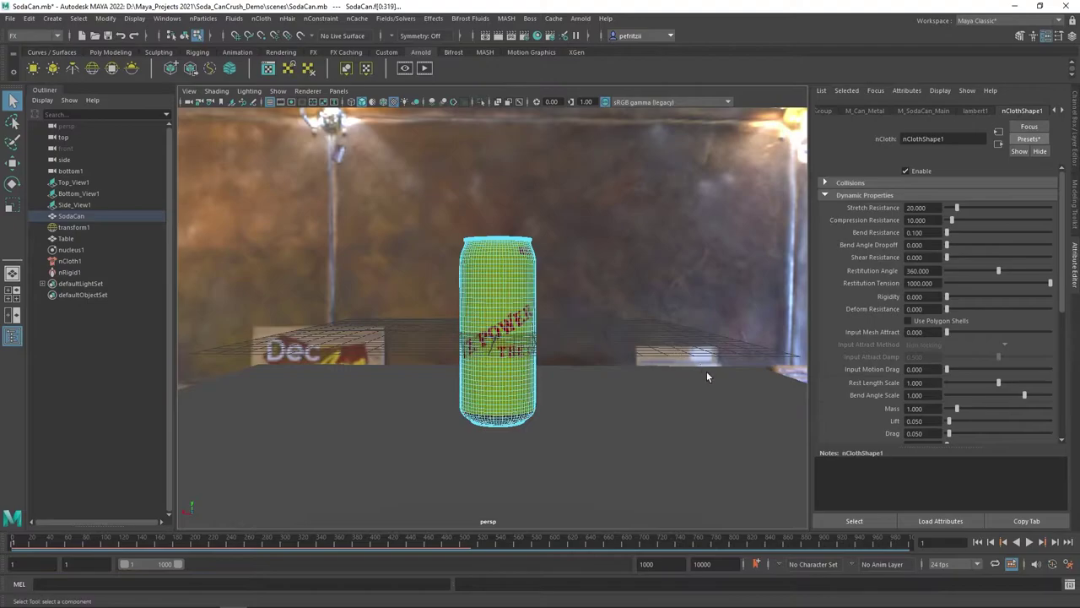
pyautogui.click(1029, 543)
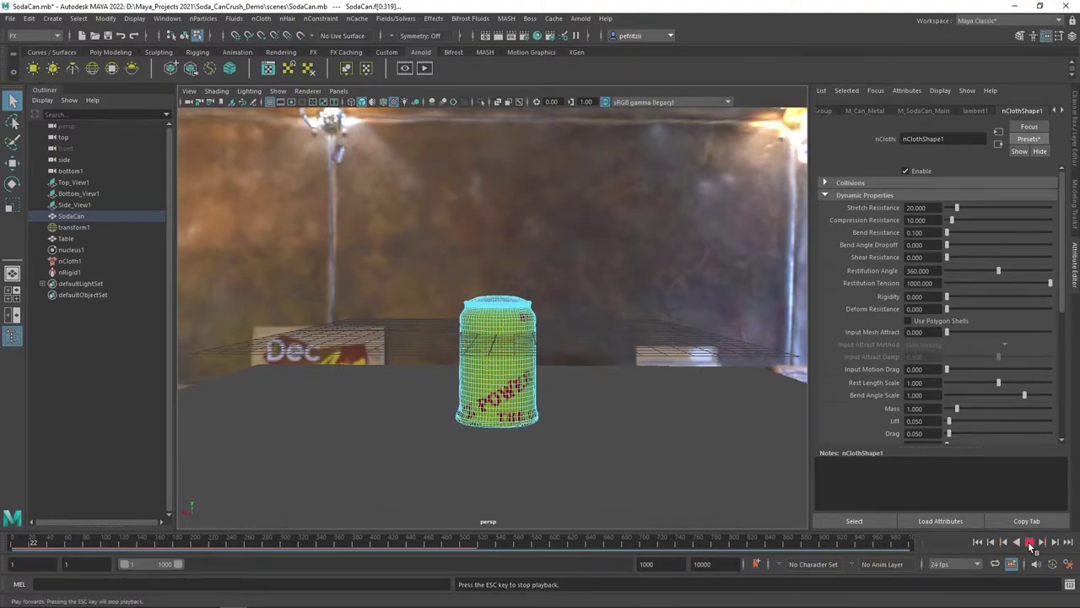
pyautogui.click(1030, 542)
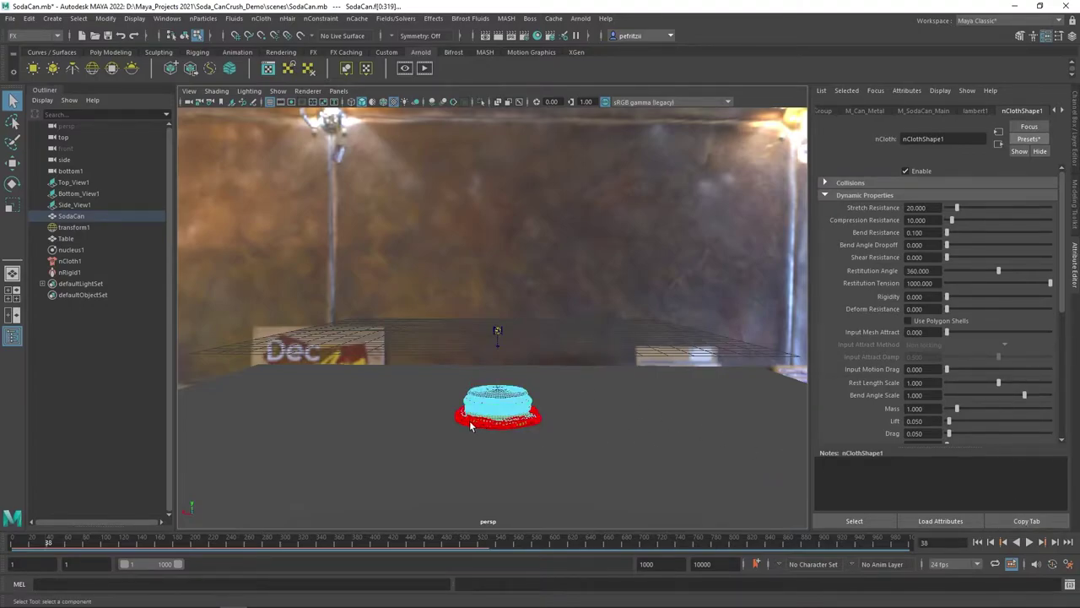
pyautogui.keyDown('alt'); pyautogui.moveTo(417, 419); pyautogui.dragTo(495, 243); pyautogui.keyUp('alt')
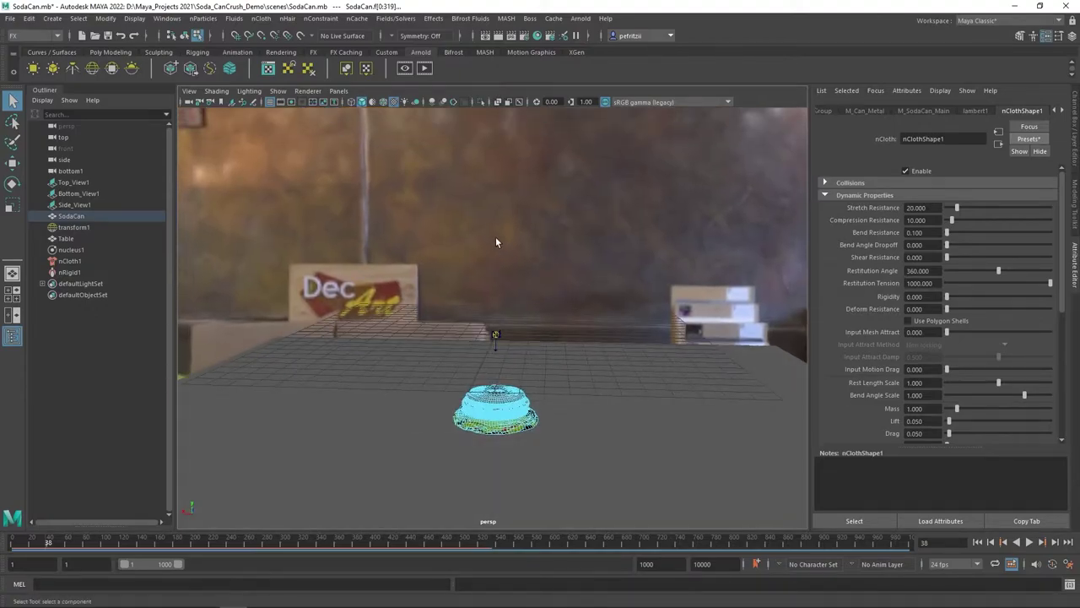
pyautogui.click(435, 346)
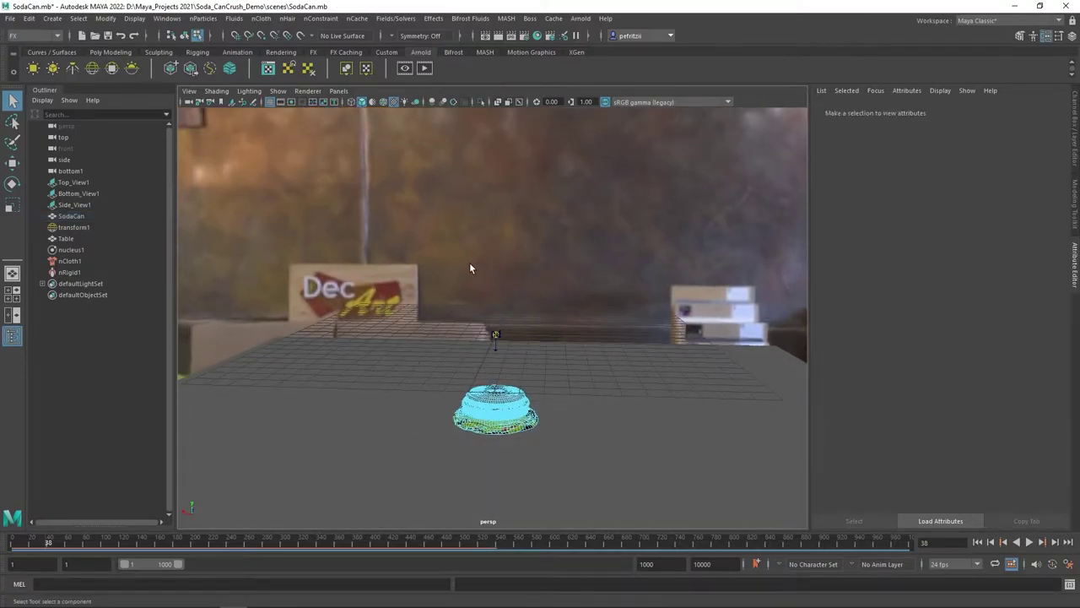
pyautogui.keyDown('alt'); pyautogui.moveTo(431, 330); pyautogui.dragTo(400, 328); pyautogui.keyUp('alt')
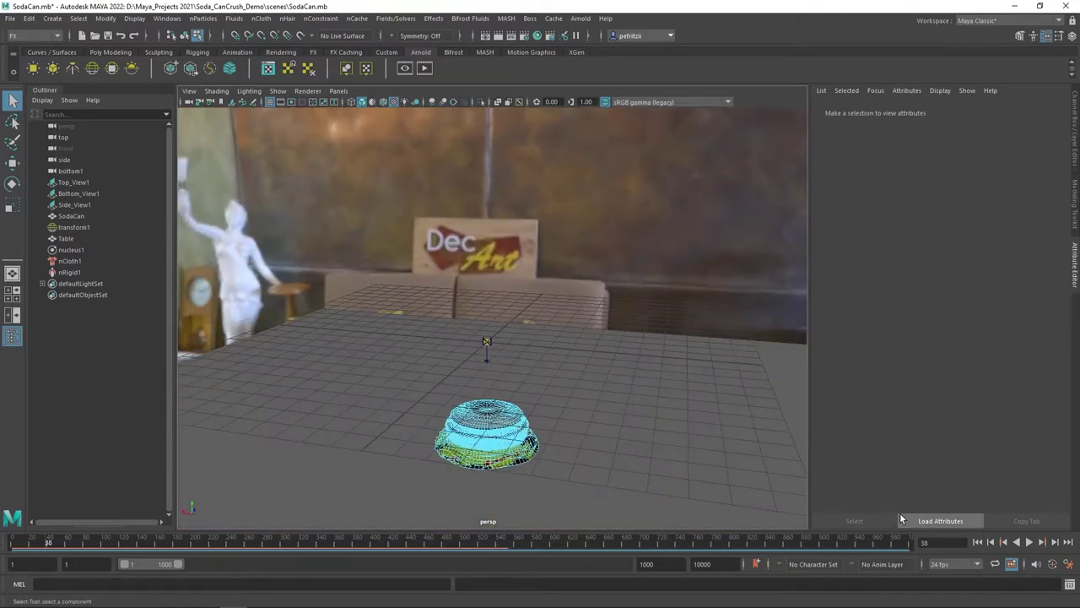
pyautogui.moveTo(488, 441); pyautogui.dragTo(485, 425)
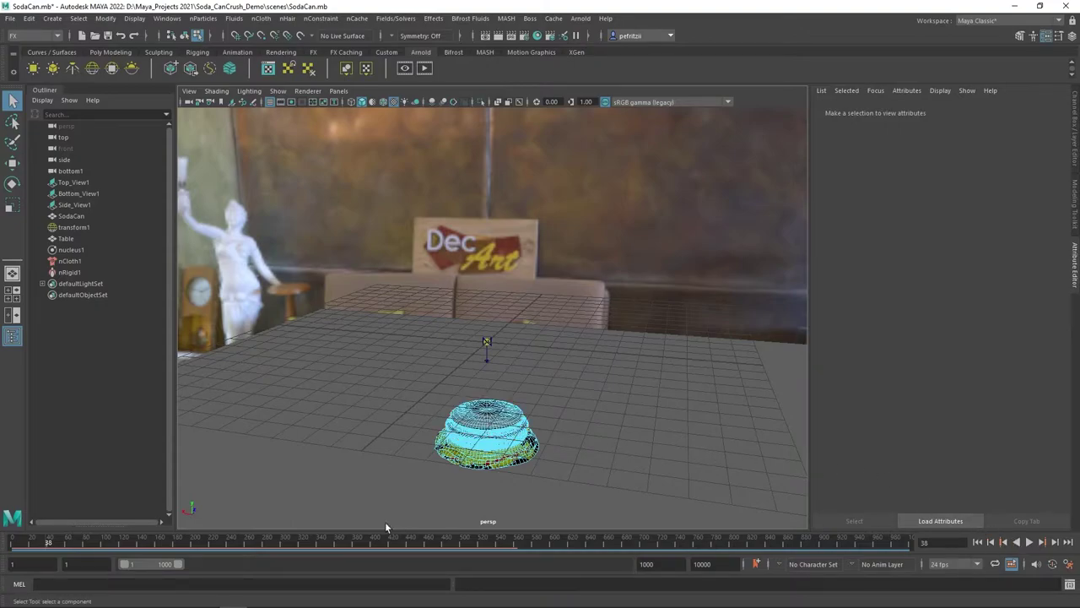
# Scrub back to about frame 37 and briefly resume the simulation playback up to frame 39.
pyautogui.click(43, 542)
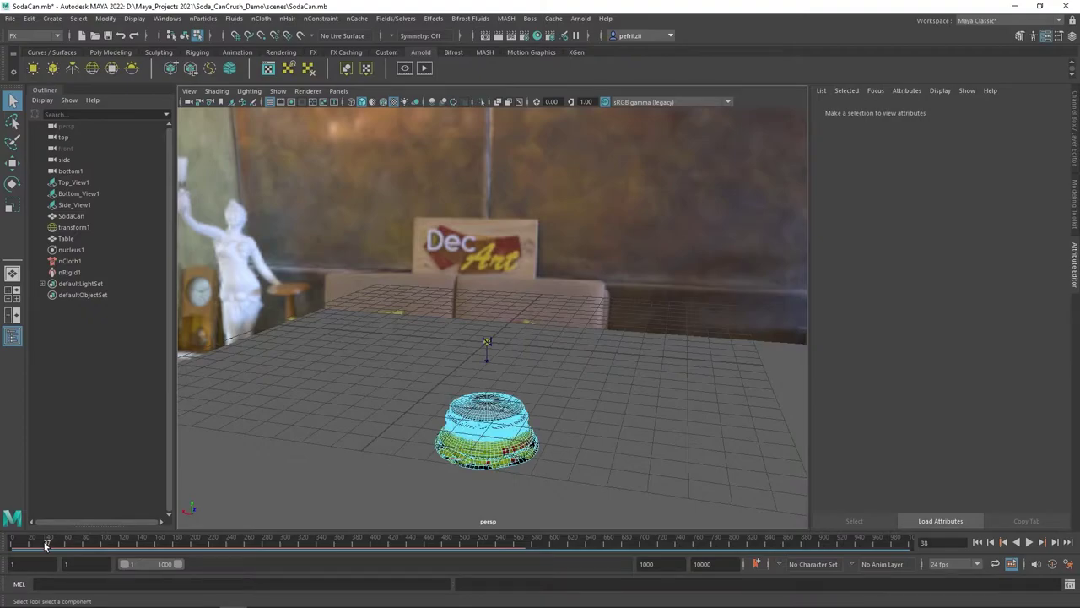
pyautogui.hotkey('alt', 'v')
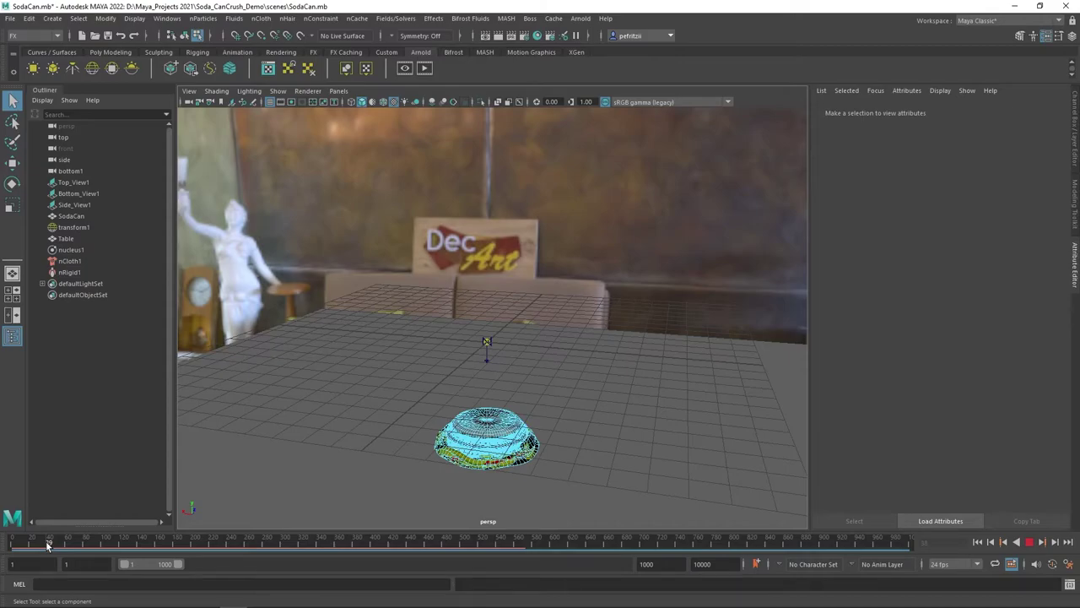
pyautogui.hotkey('alt', 'v')
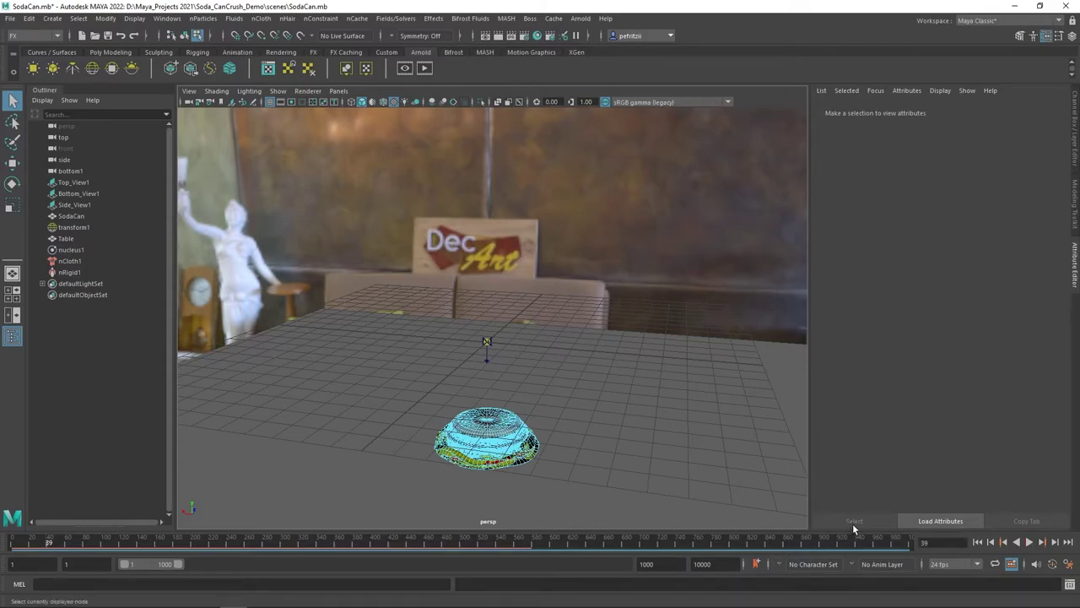
pyautogui.rightClick(802, 546)
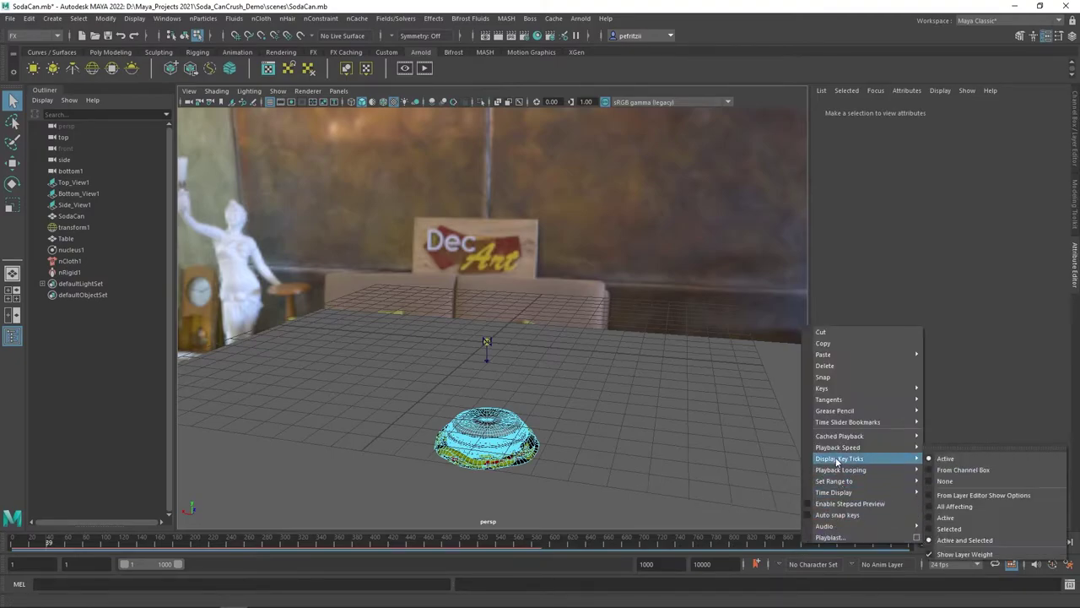
pyautogui.moveTo(834, 451)
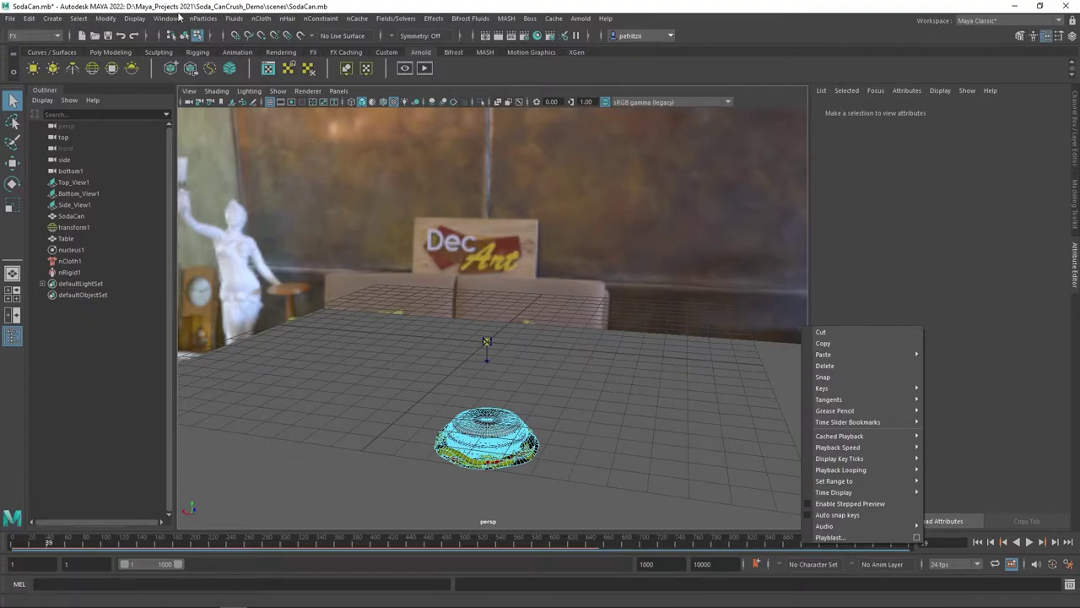
pyautogui.click(30, 18)
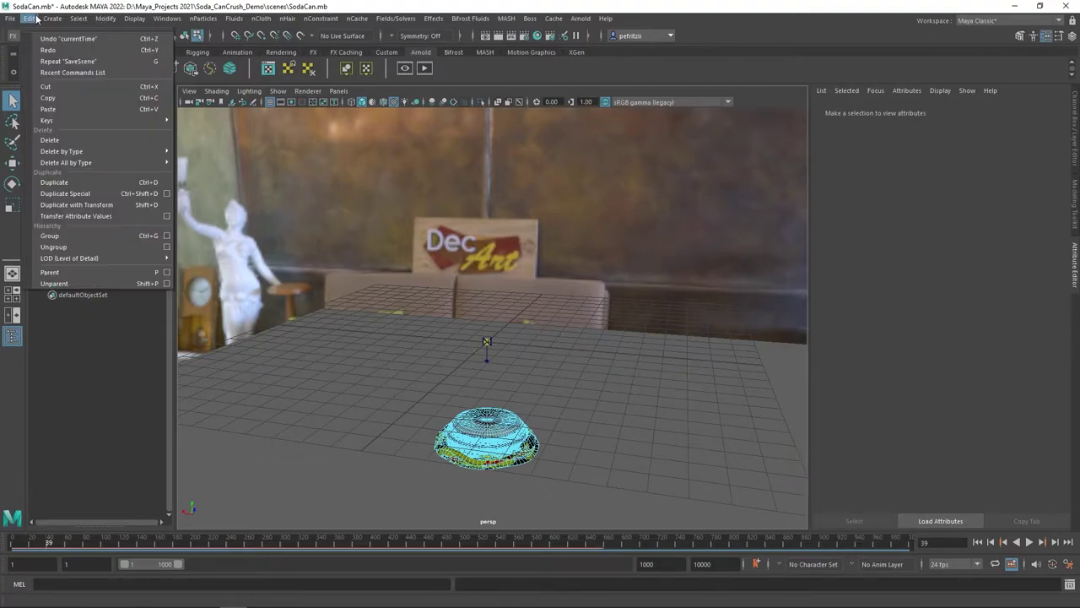
pyautogui.moveTo(53, 18)
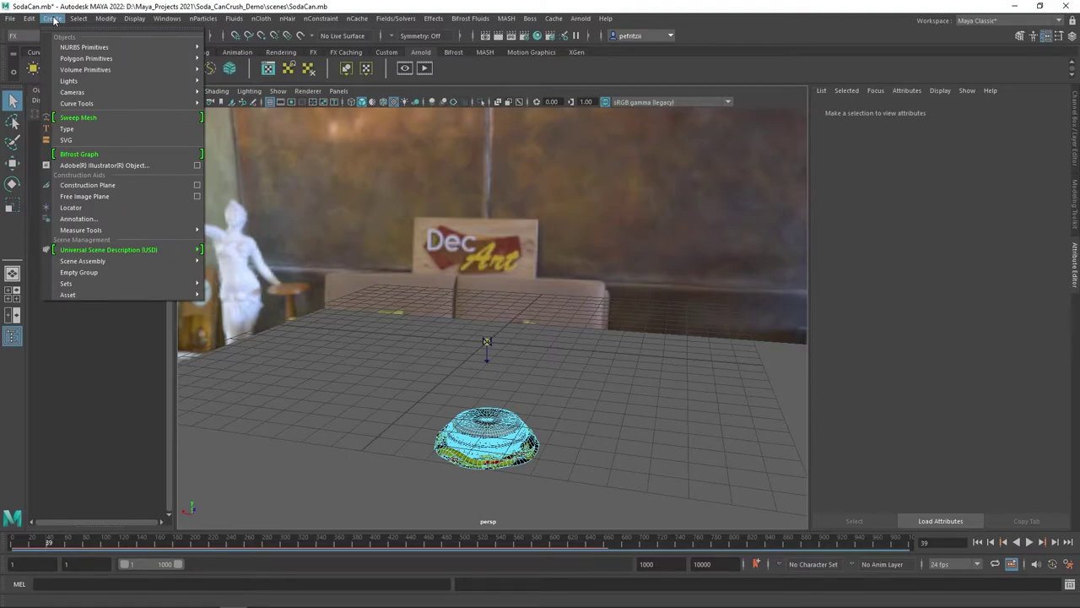
pyautogui.click(105, 19)
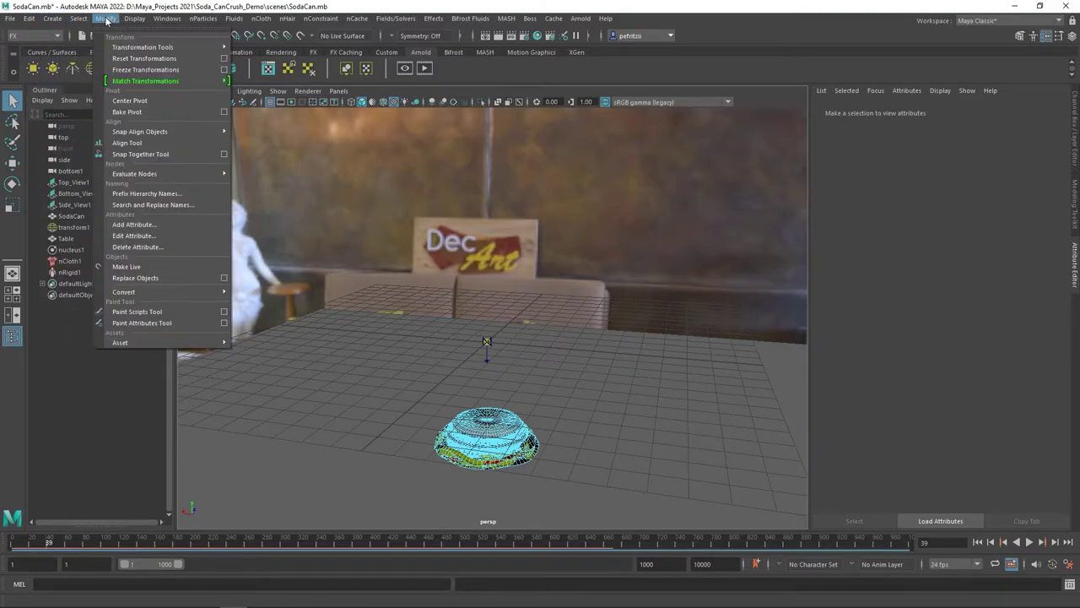
pyautogui.moveTo(123, 21)
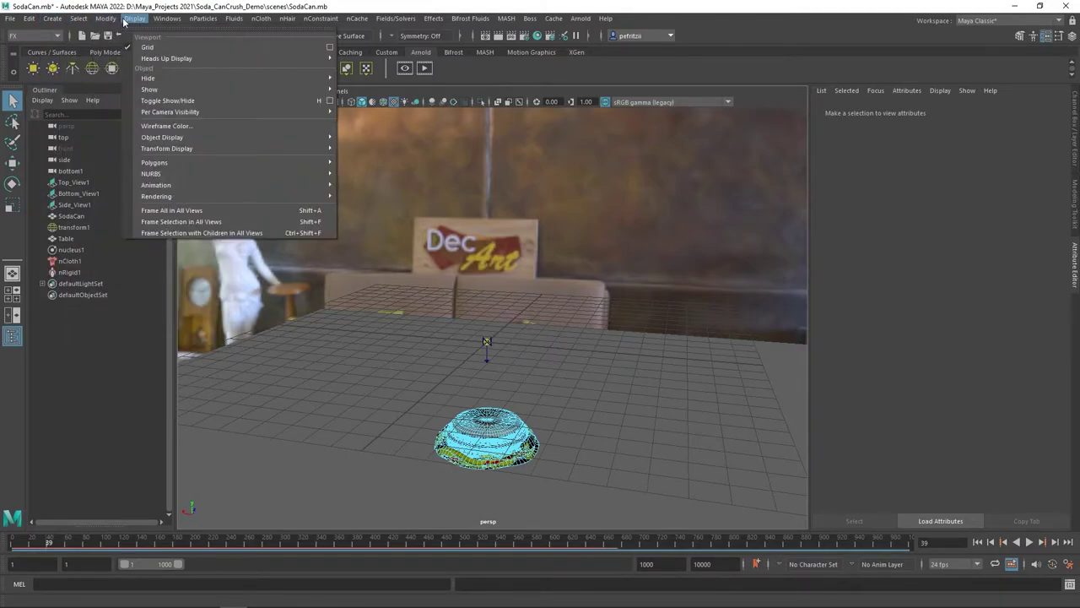
pyautogui.click(579, 98)
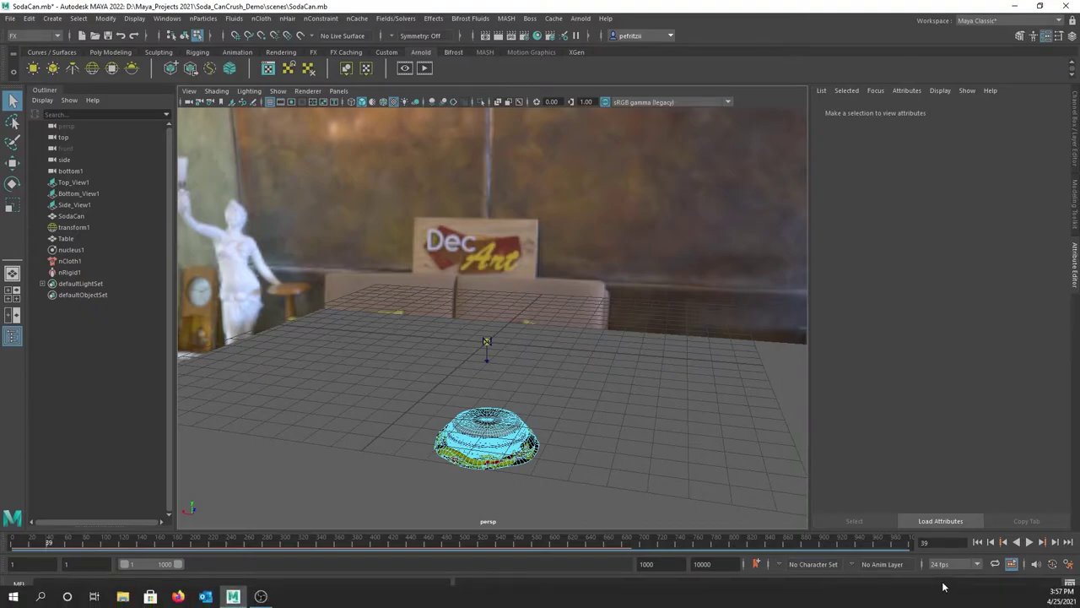
pyautogui.click(976, 564)
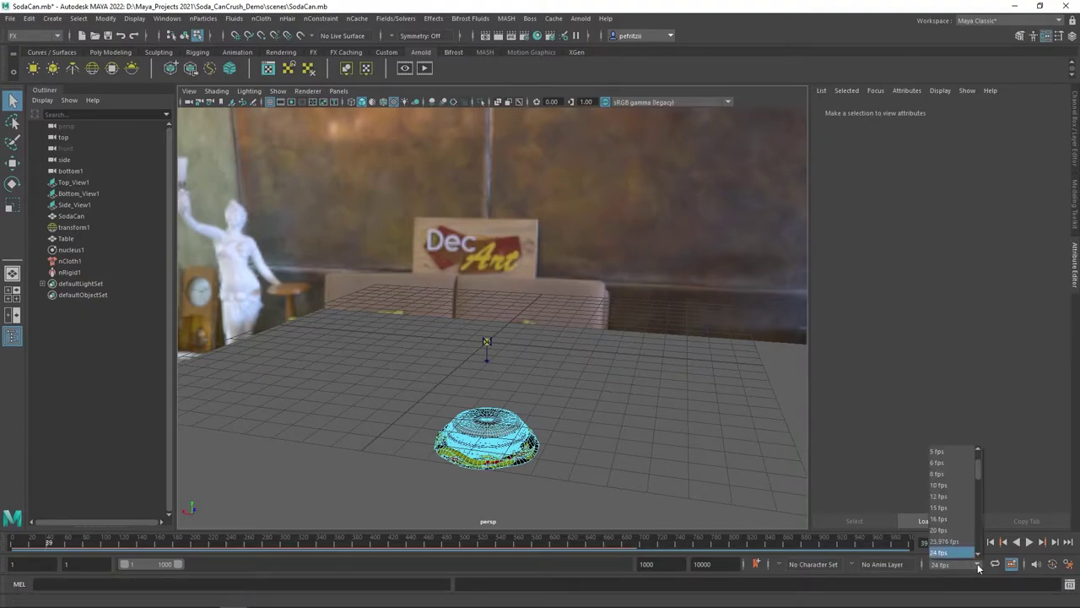
pyautogui.click(976, 566)
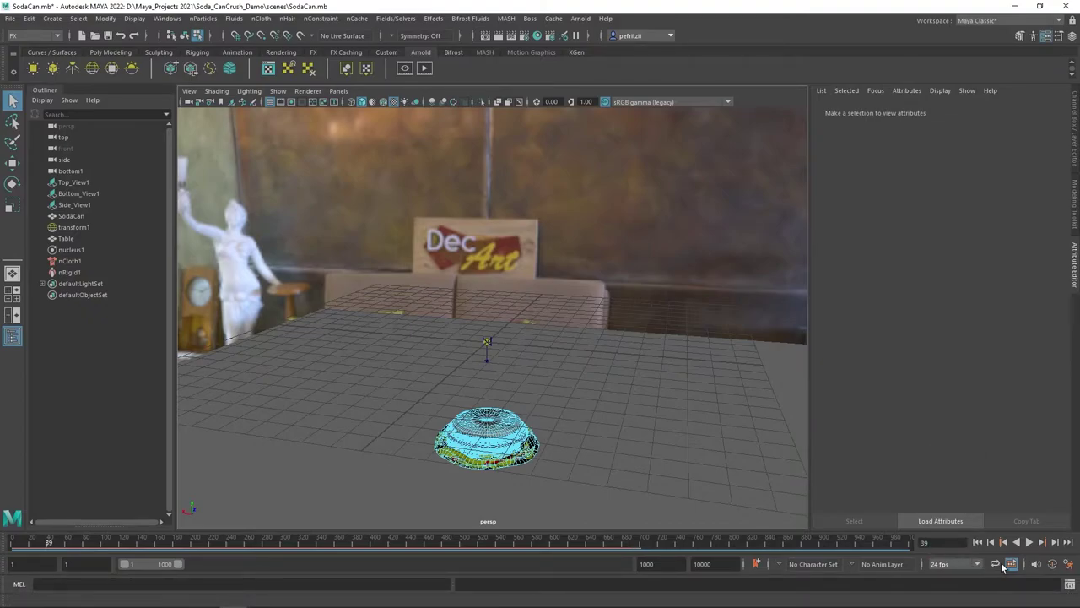
# Set the Time Slider playback speed to 24 fps x 0.5 in the preferences and save them.
pyautogui.click(1067, 566)
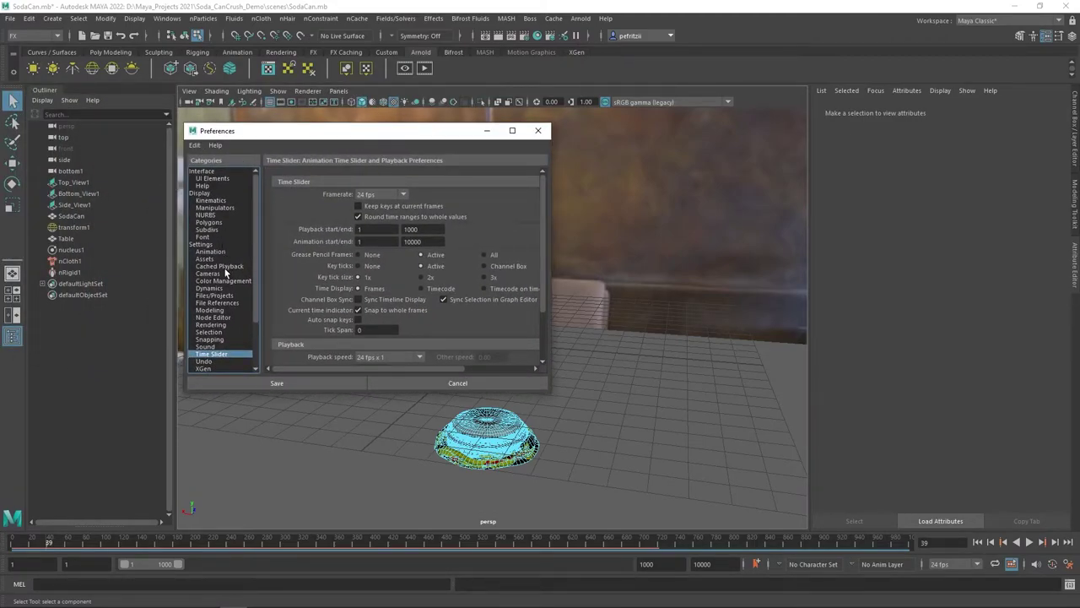
pyautogui.scroll(-3, 222, 277)
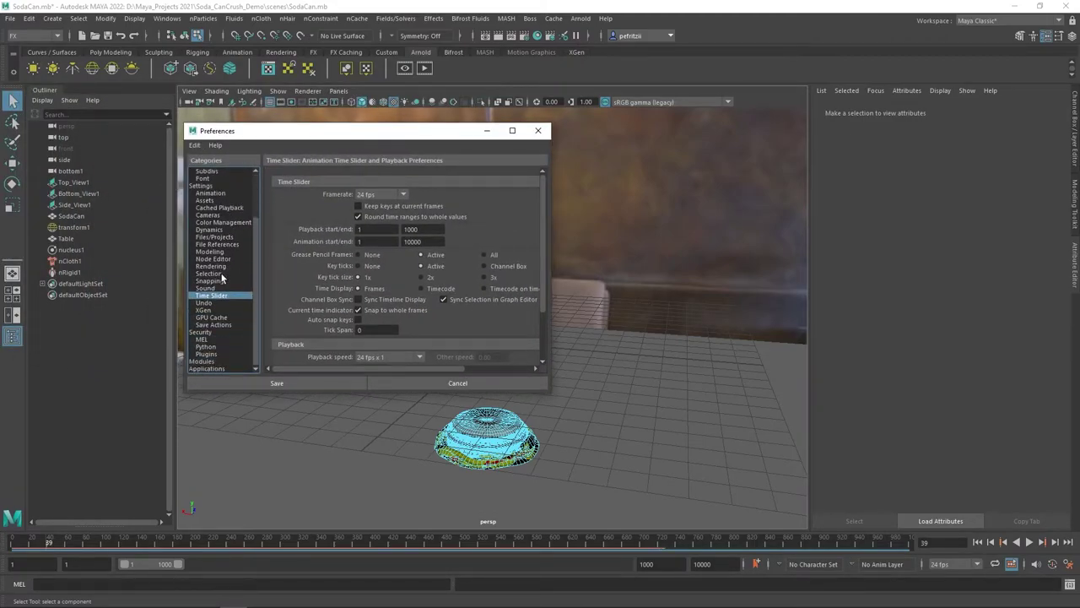
pyautogui.scroll(2, 223, 274)
pyautogui.scroll(1, 223, 271)
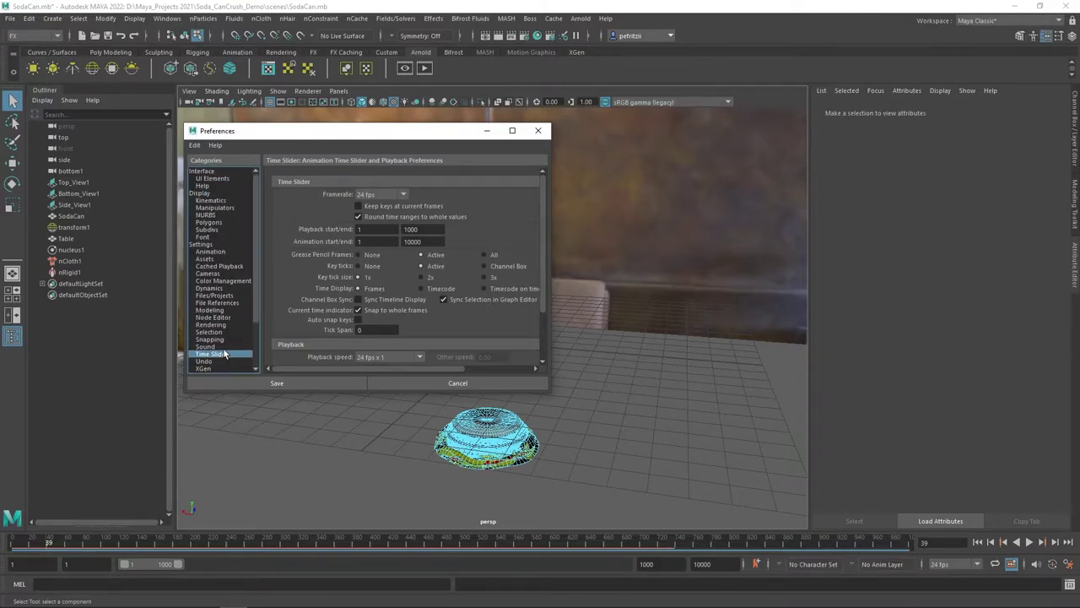
pyautogui.scroll(-2, 380, 316)
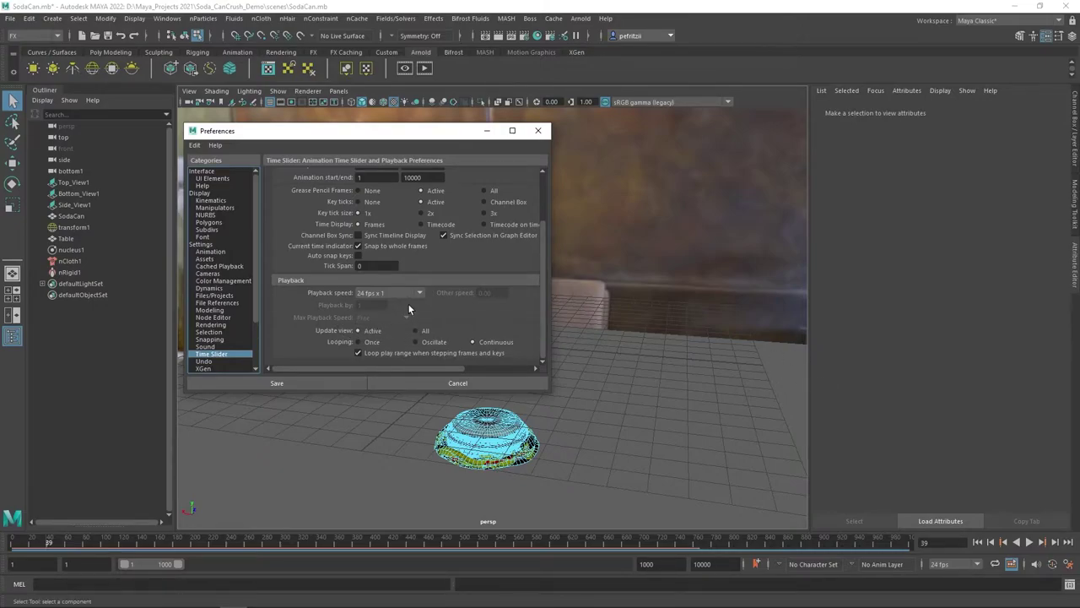
pyautogui.click(420, 293)
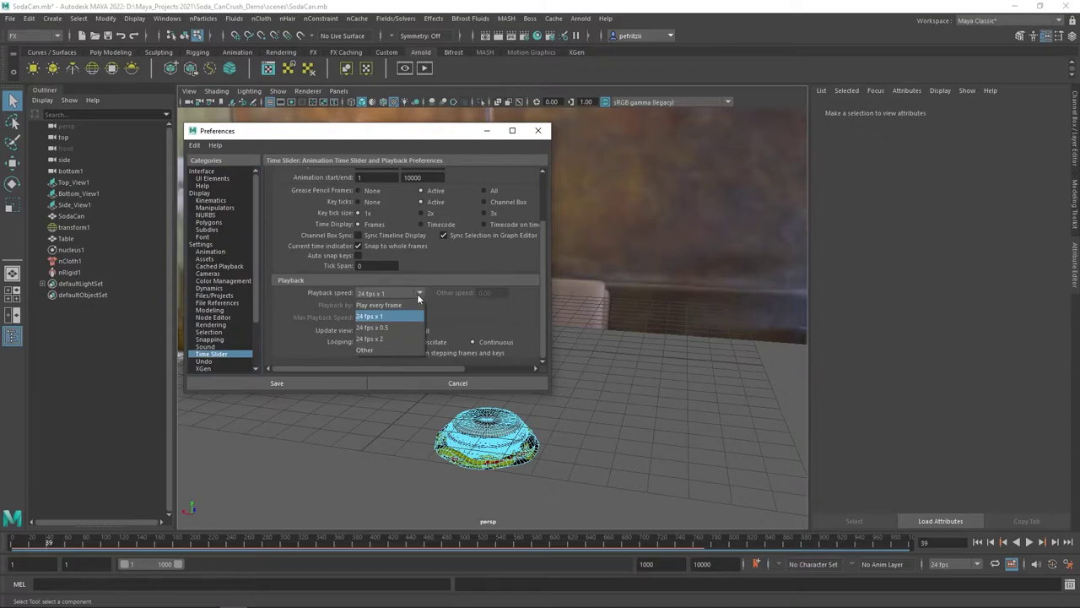
pyautogui.click(376, 329)
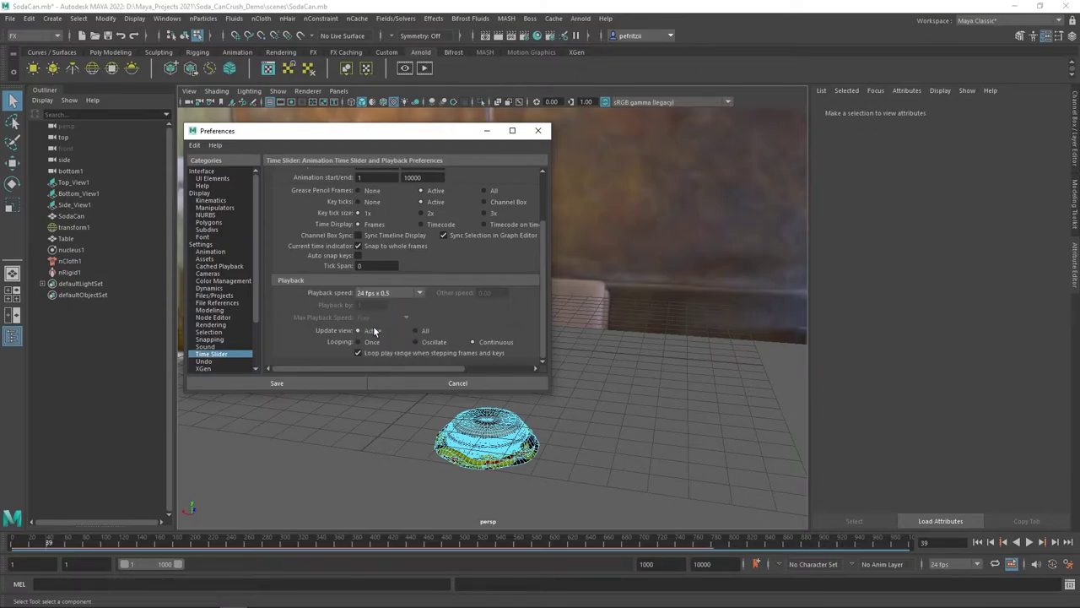
pyautogui.click(277, 385)
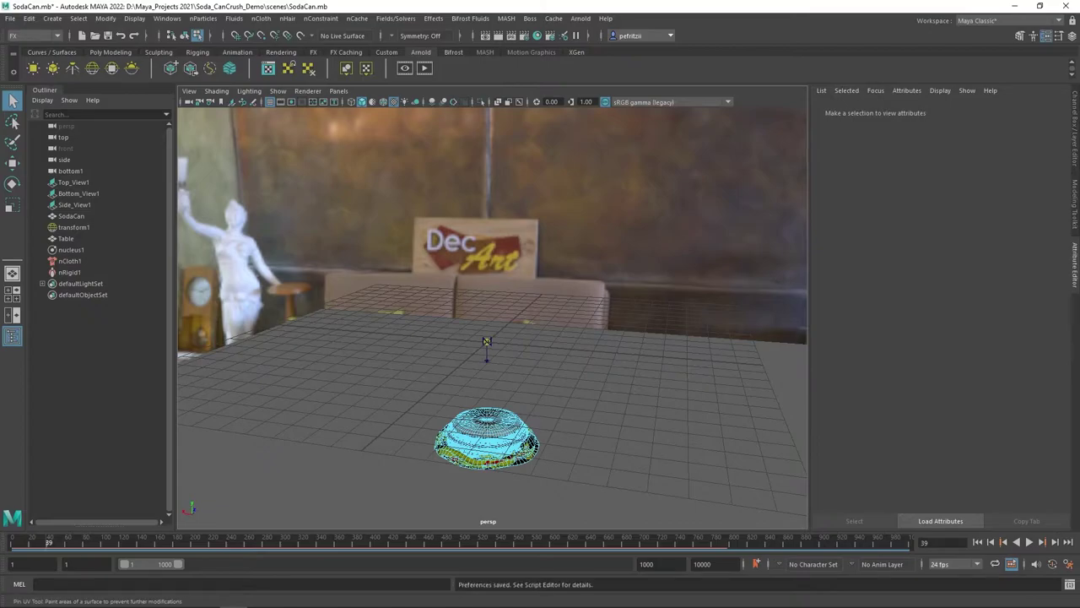
# Play the cloth simulation from frame 1 to about frame 35 and return to the start frame.
pyautogui.click(978, 543)
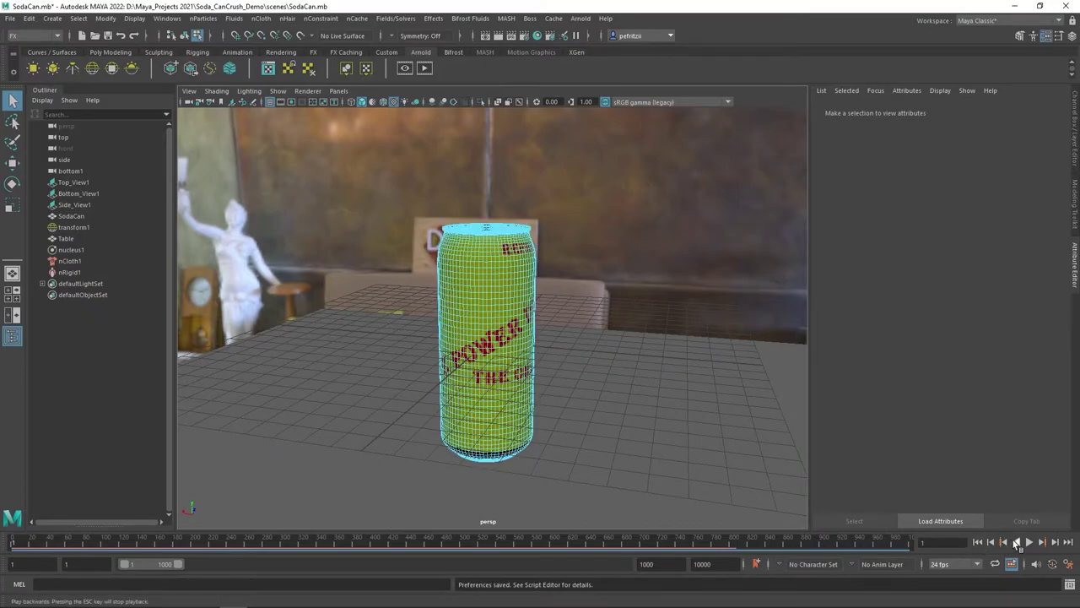
pyautogui.click(1029, 543)
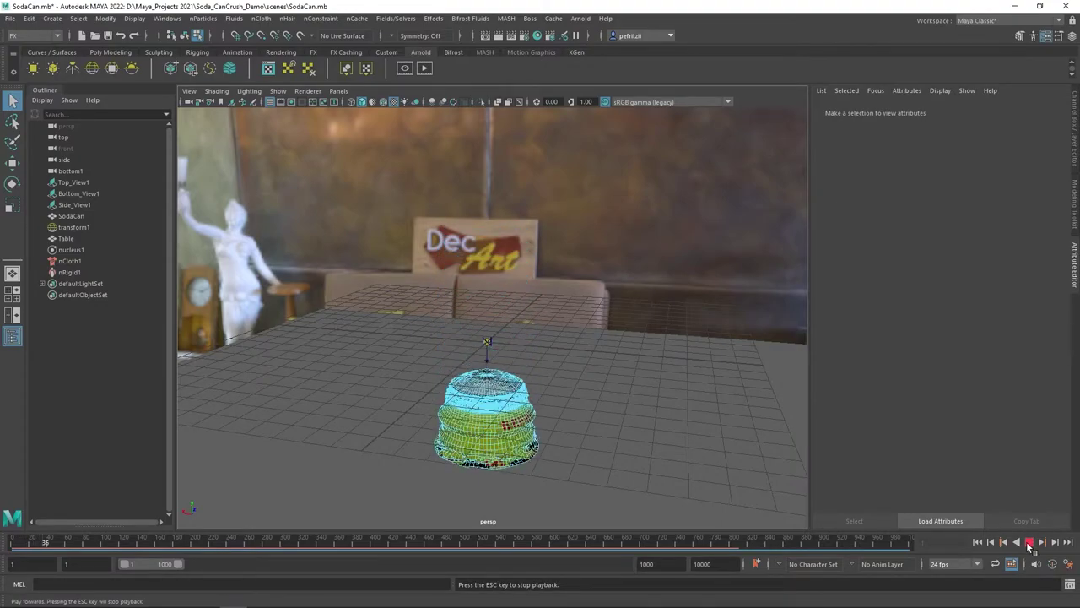
pyautogui.click(1028, 543)
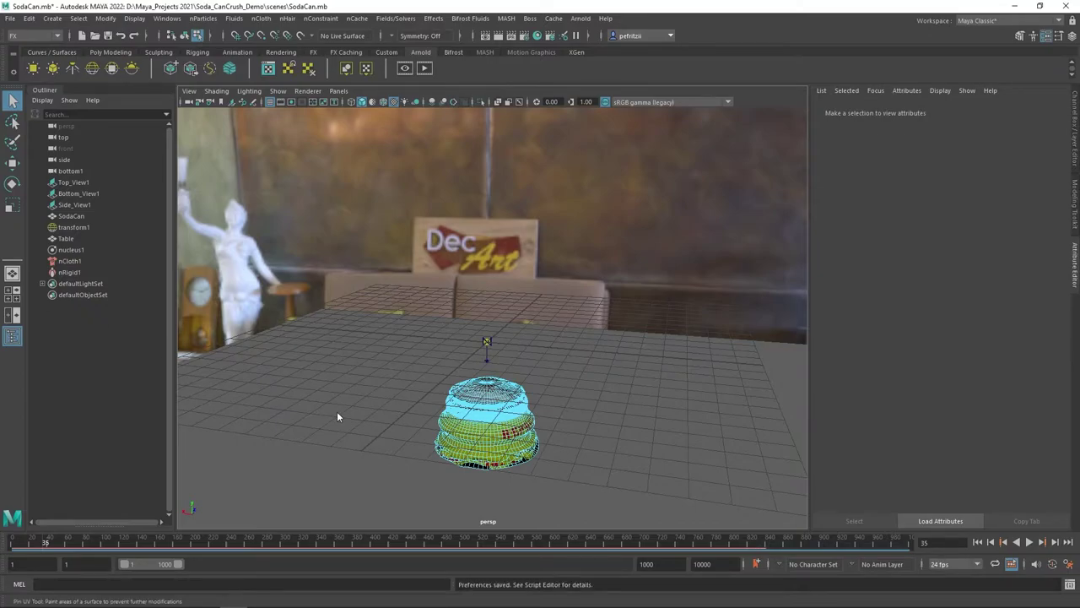
pyautogui.click(978, 542)
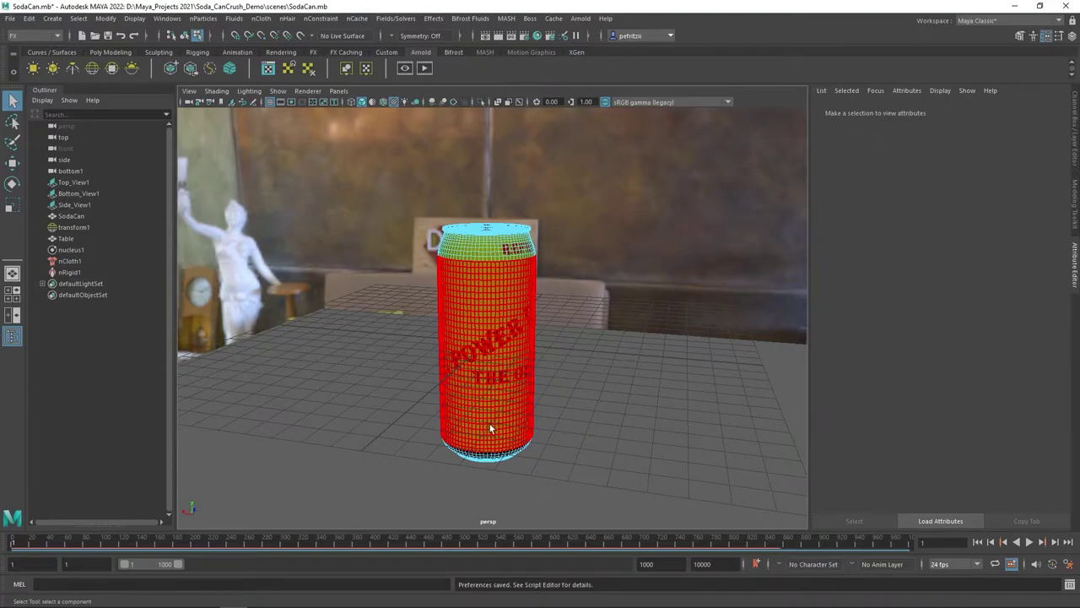
# Select the SodaCan object and replace the nClothShape1 settings with the silk preset.
pyautogui.click(518, 391)
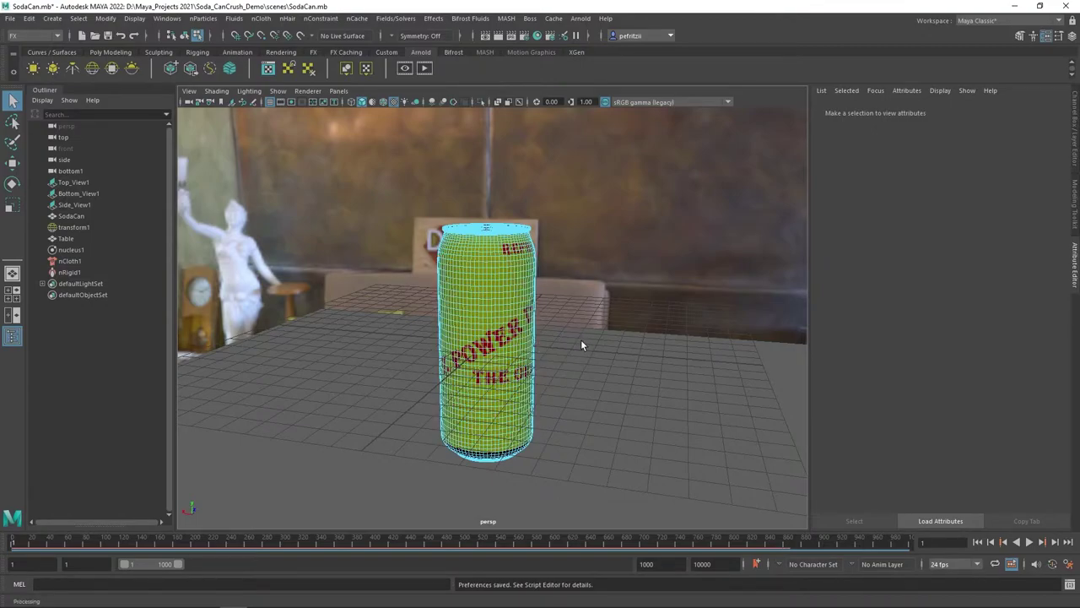
pyautogui.moveTo(574, 345)
pyautogui.keyDown('alt'); pyautogui.mouseDown()
pyautogui.moveTo(552, 334)
pyautogui.moveTo(567, 342)
pyautogui.mouseUp(); pyautogui.keyUp('alt')
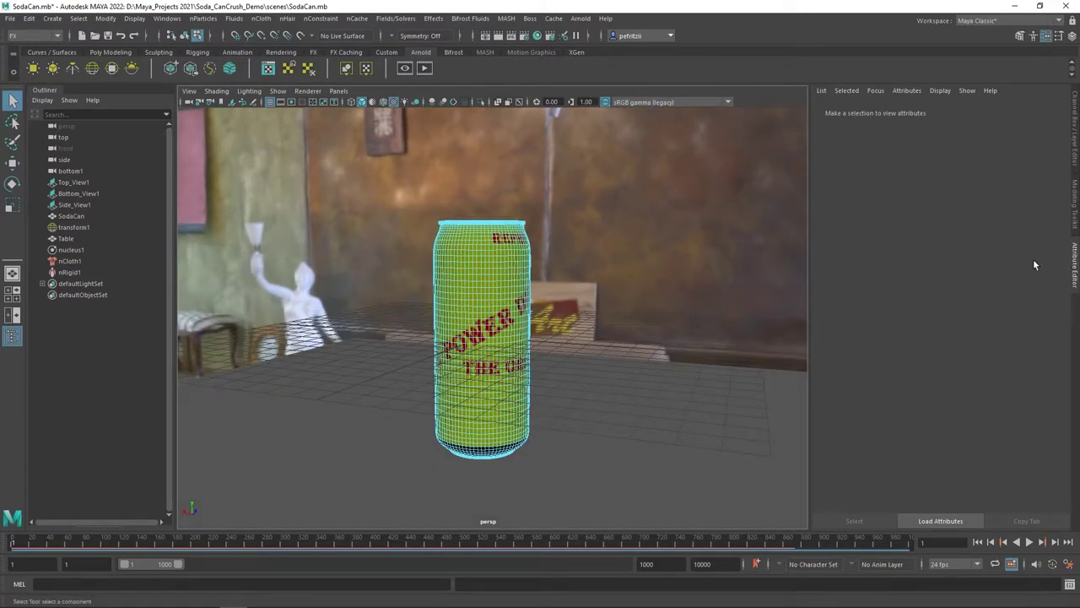
pyautogui.moveTo(473, 268); pyautogui.dragTo(483, 264, button='right')
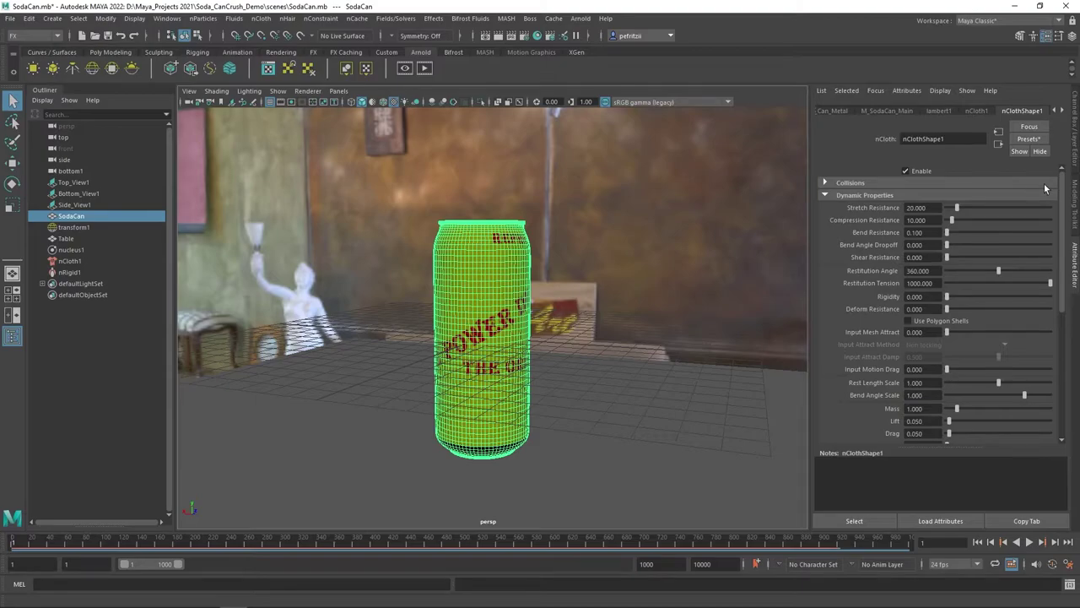
pyautogui.click(1030, 140)
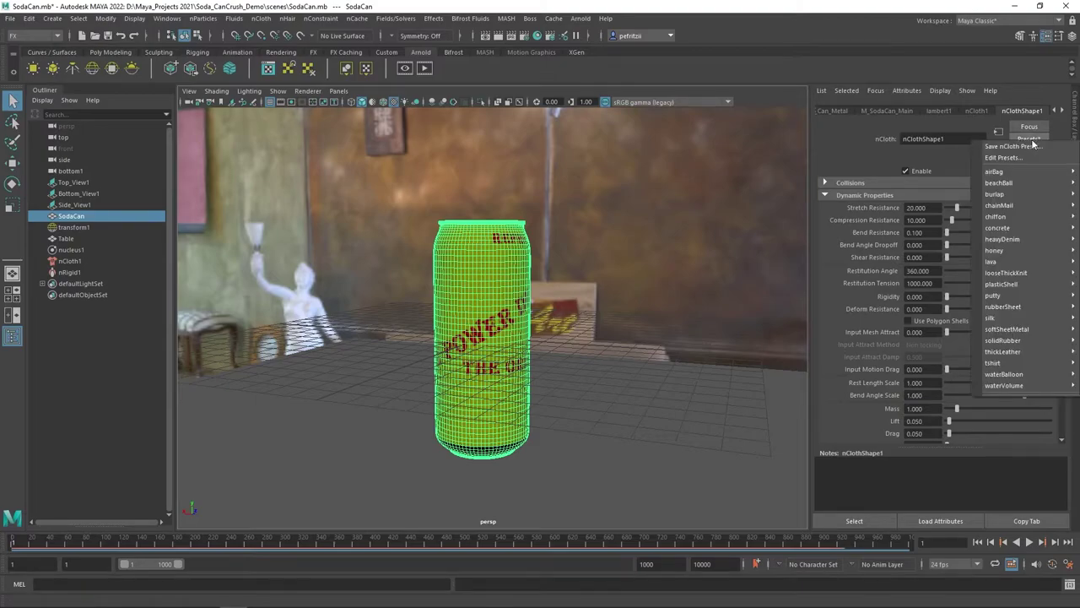
pyautogui.moveTo(1046, 217)
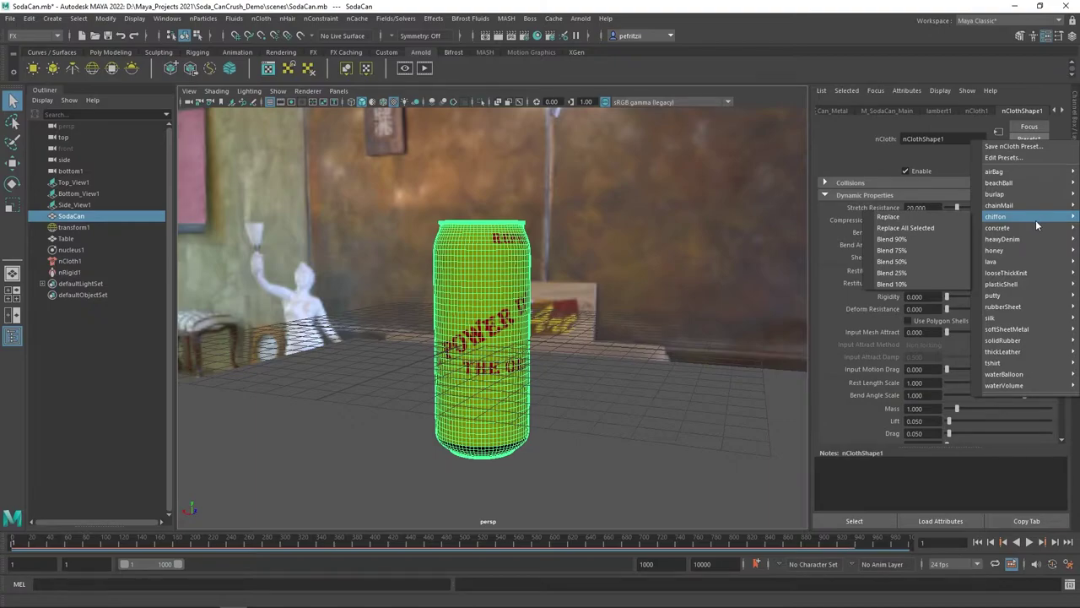
pyautogui.moveTo(1013, 352)
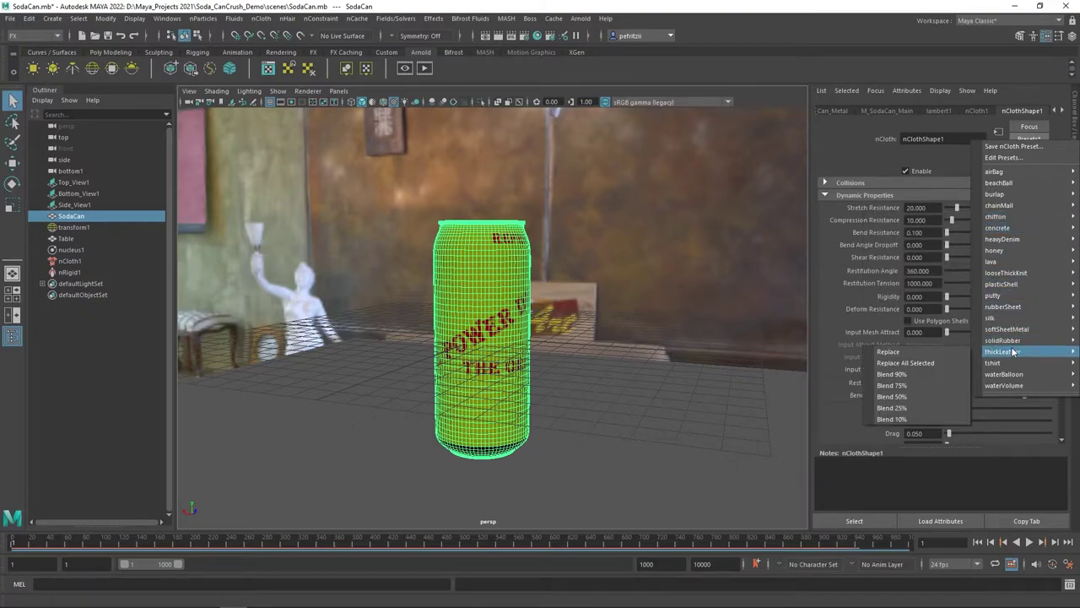
pyautogui.moveTo(998, 318)
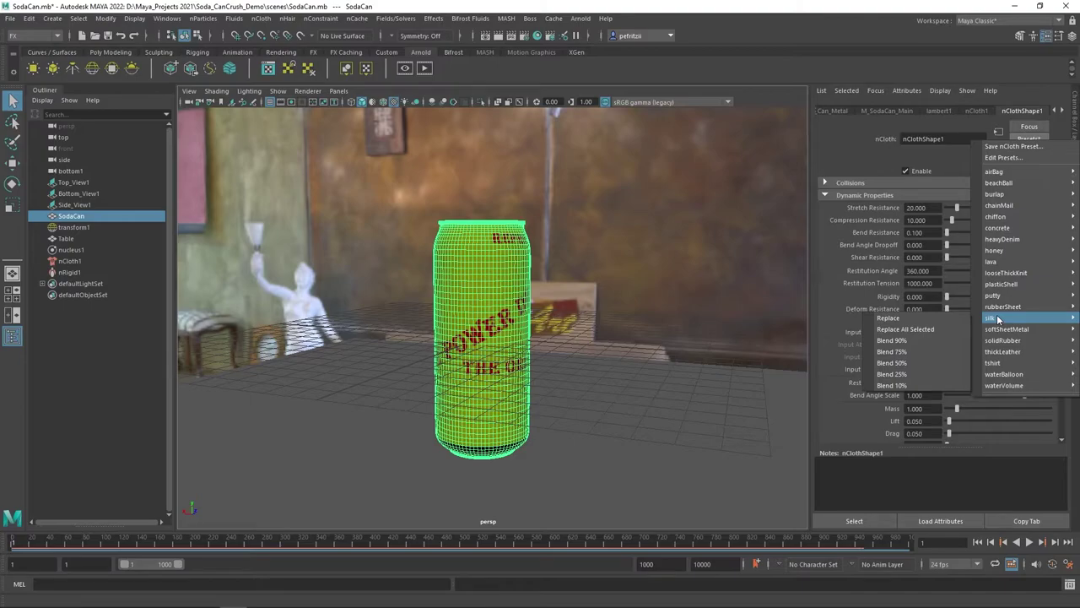
pyautogui.click(886, 319)
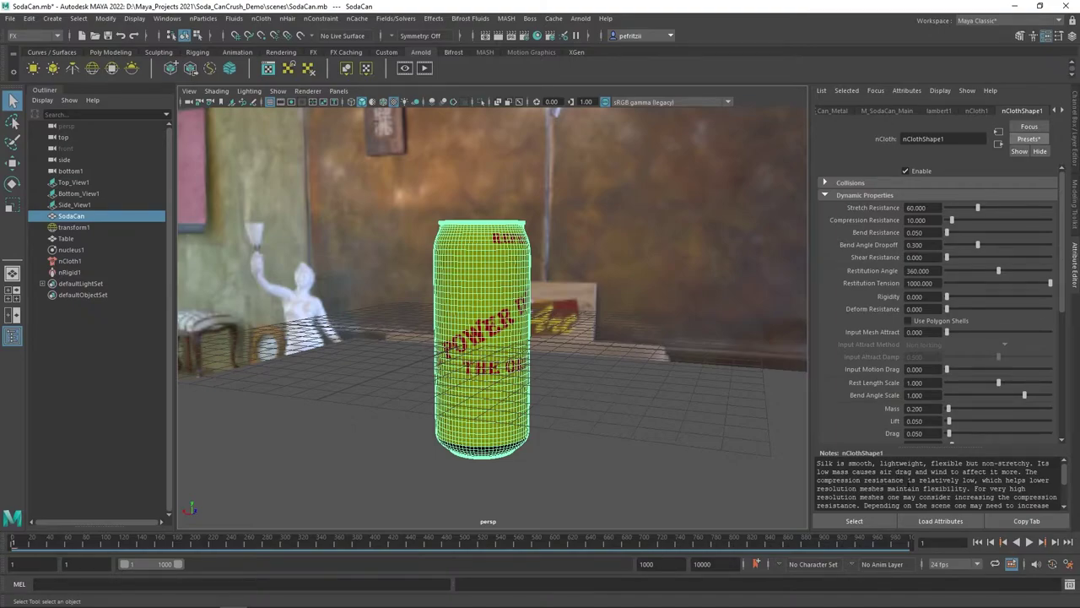
# Read the silk preset's notes and play the simulation from frame 1 to about frame 54 before rewinding.
pyautogui.scroll(-3, 947, 488)
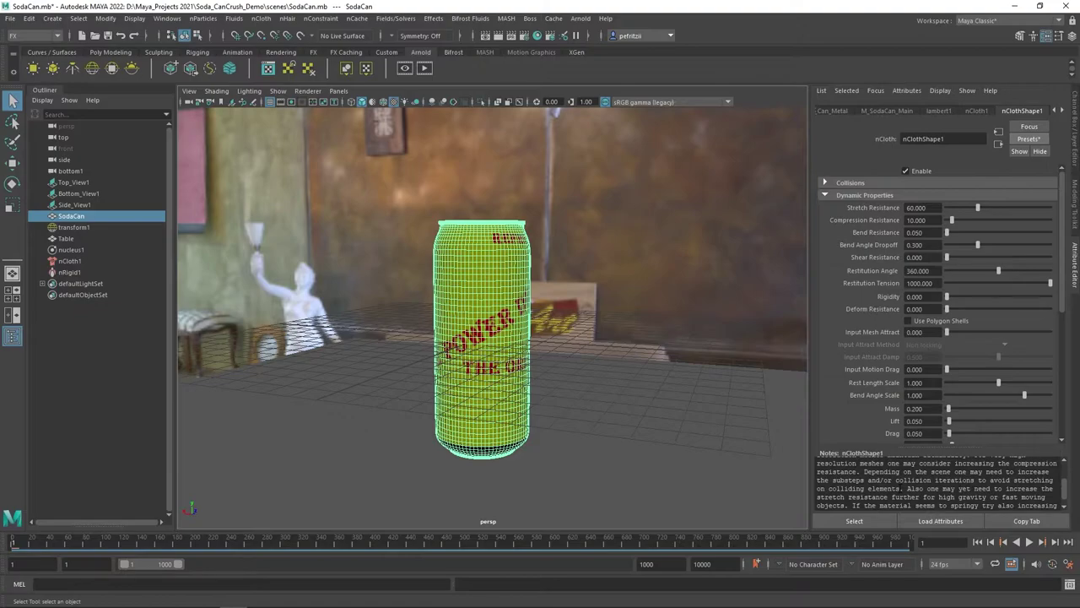
pyautogui.scroll(-2, 939, 482)
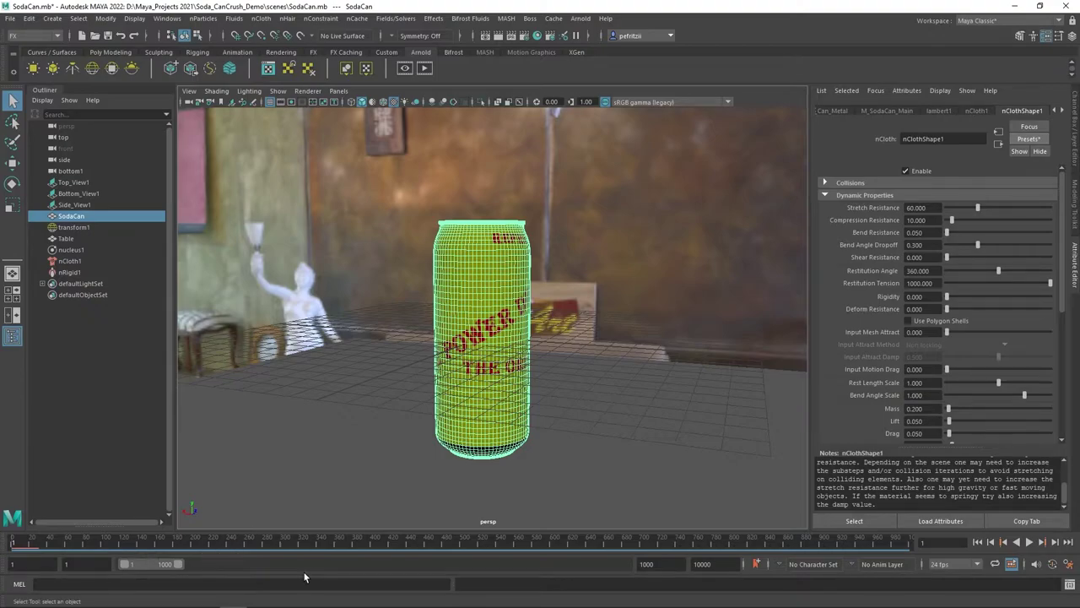
pyautogui.click(1030, 542)
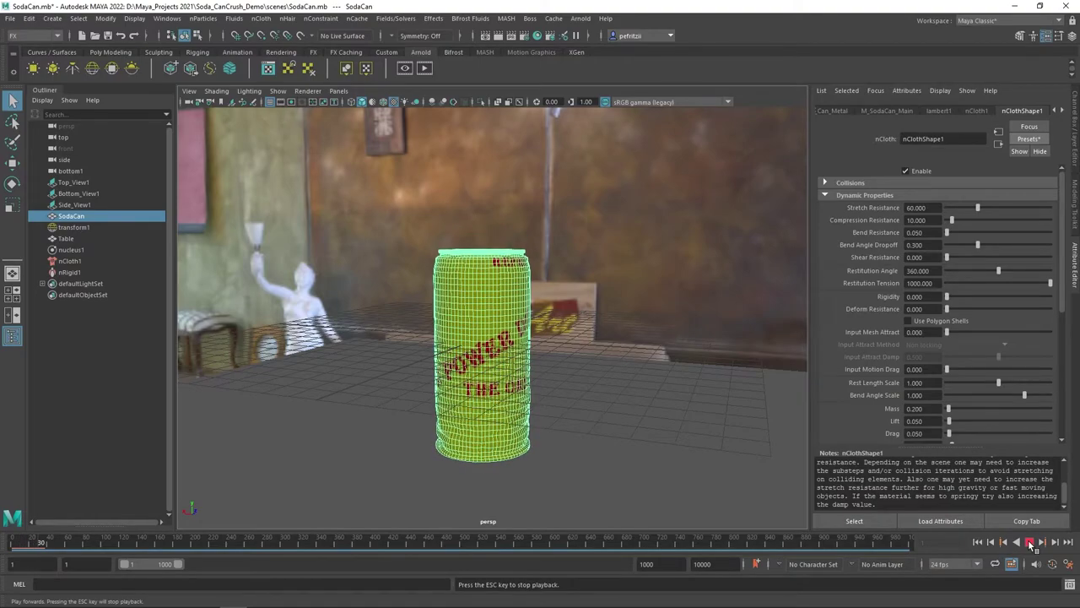
pyautogui.click(1030, 543)
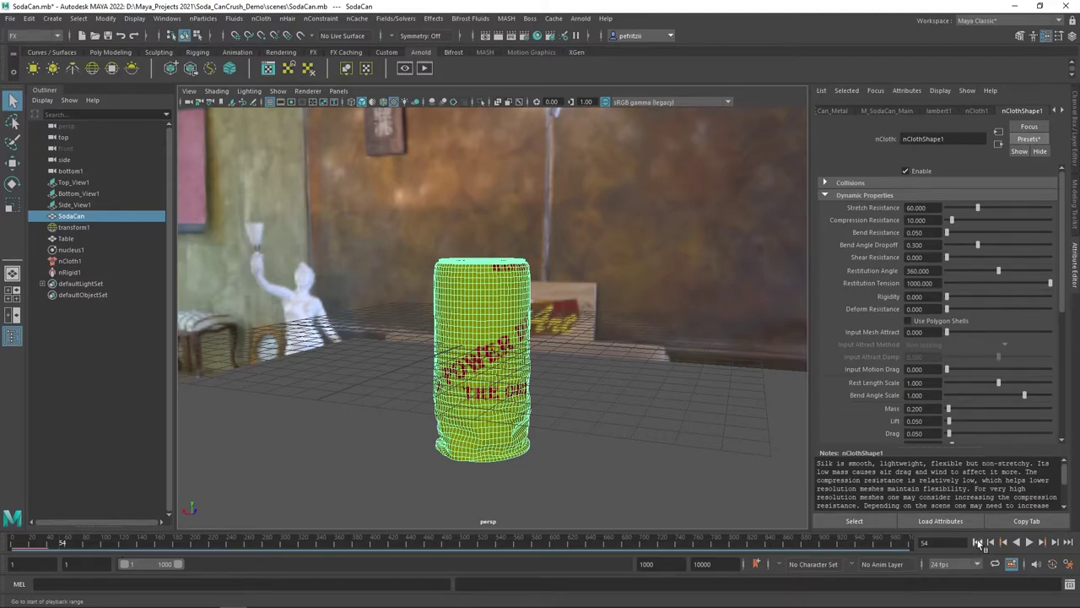
pyautogui.click(978, 543)
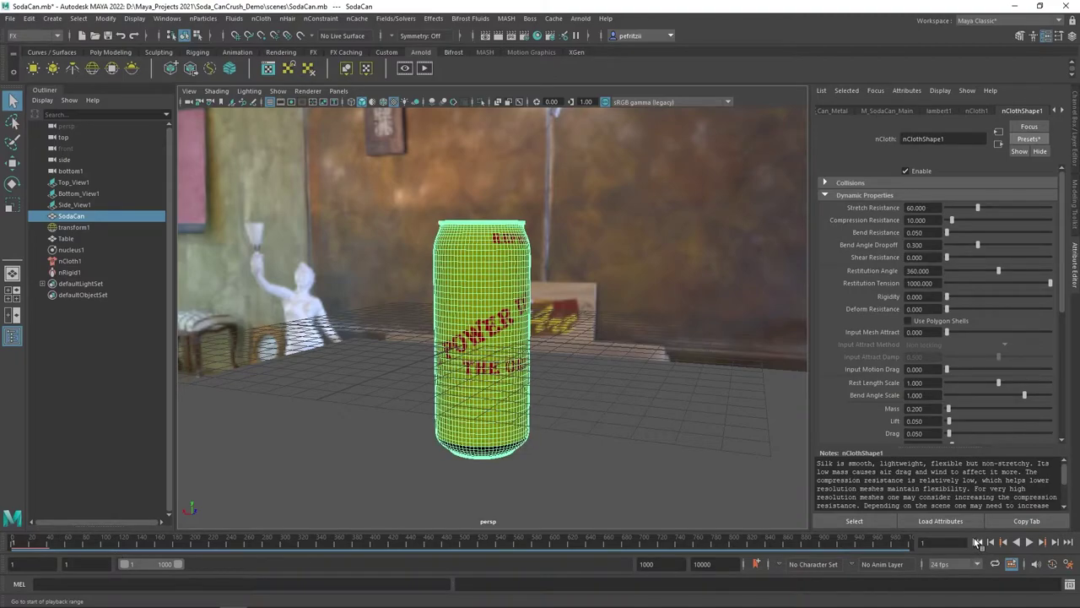
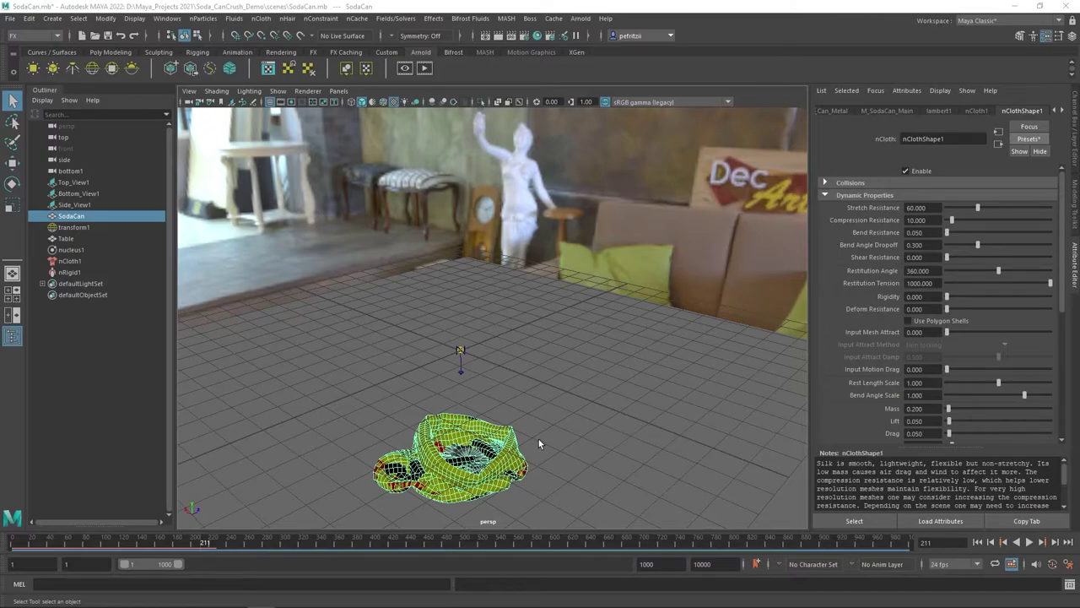
# Inspect the collapsed silk can on the table at frame 211 closely from several angles.
pyautogui.keyDown('alt'); pyautogui.moveTo(548, 418); pyautogui.dragTo(283, 515); pyautogui.keyUp('alt')
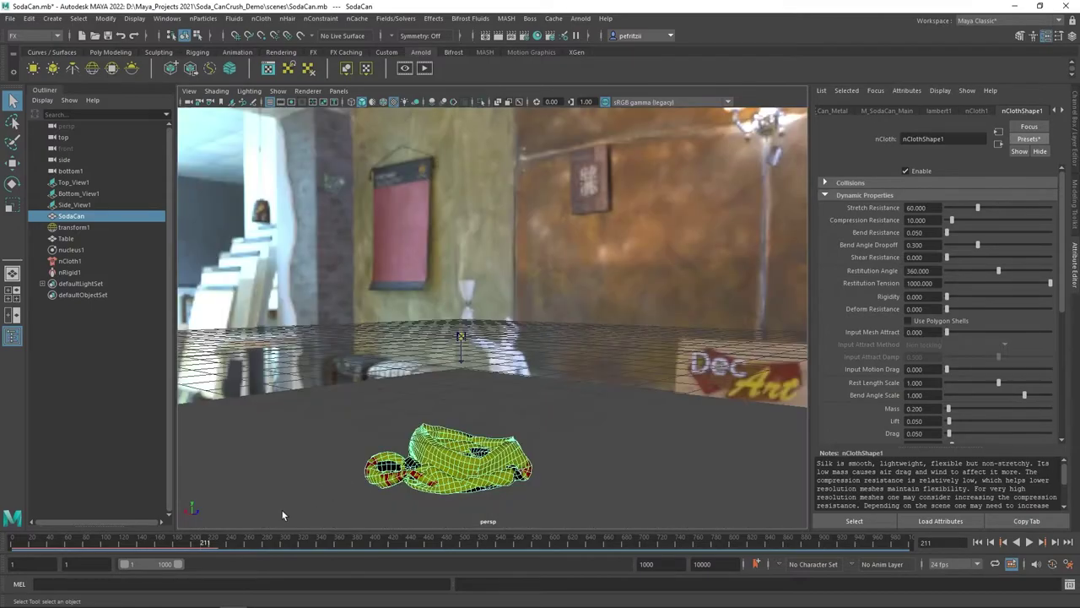
pyautogui.keyDown('alt'); pyautogui.moveTo(315, 482); pyautogui.dragTo(335, 465); pyautogui.keyUp('alt')
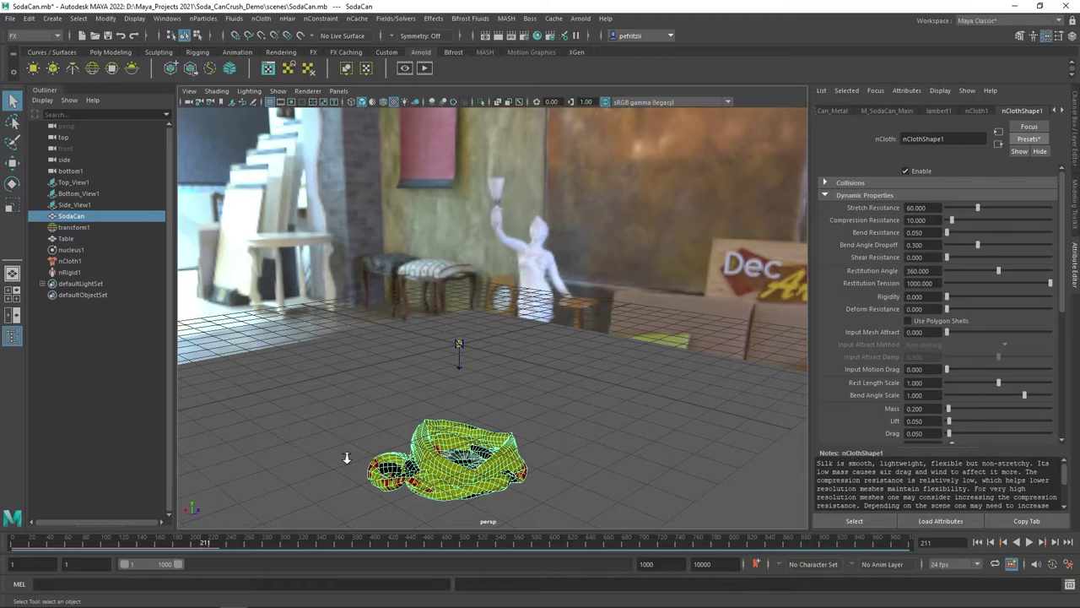
pyautogui.keyDown('alt'); pyautogui.moveTo(392, 442); pyautogui.dragTo(418, 434, button='right'); pyautogui.keyUp('alt')
pyautogui.keyDown('alt'); pyautogui.moveTo(388, 408); pyautogui.dragTo(383, 309, button='middle'); pyautogui.keyUp('alt')
pyautogui.keyDown('alt'); pyautogui.moveTo(387, 364); pyautogui.dragTo(393, 381); pyautogui.keyUp('alt')
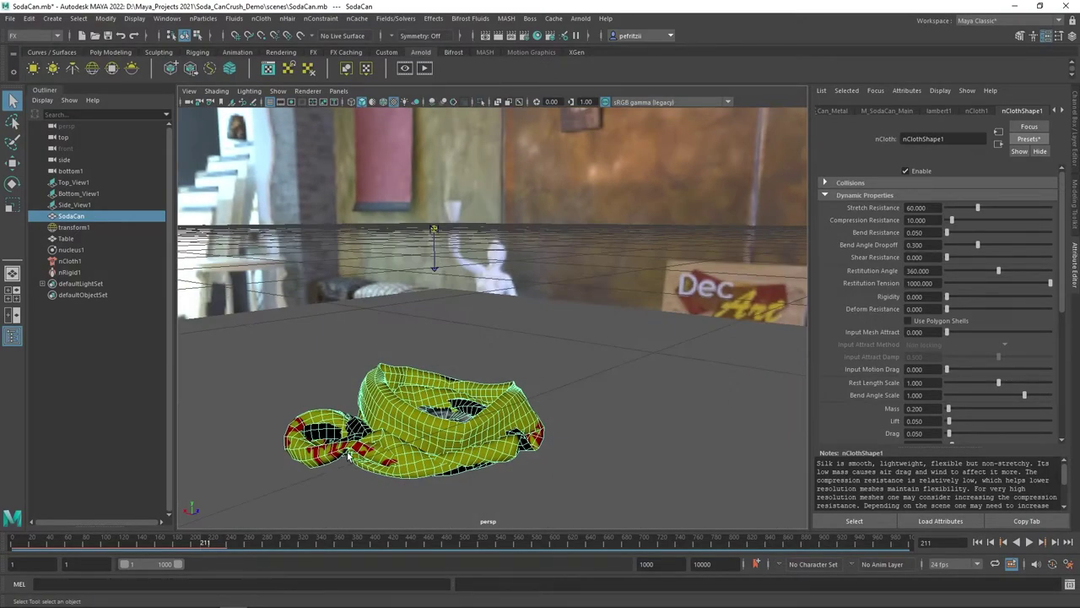
# Replay the silk simulation from frame 1 to about frame 242 and inspect the can from another side.
pyautogui.click(979, 543)
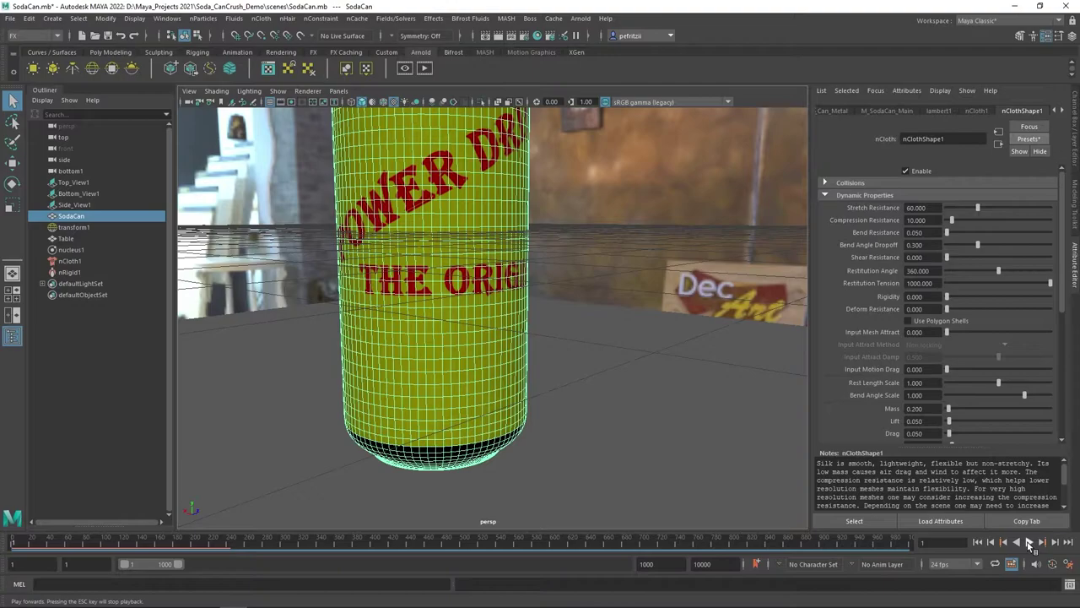
pyautogui.click(1030, 544)
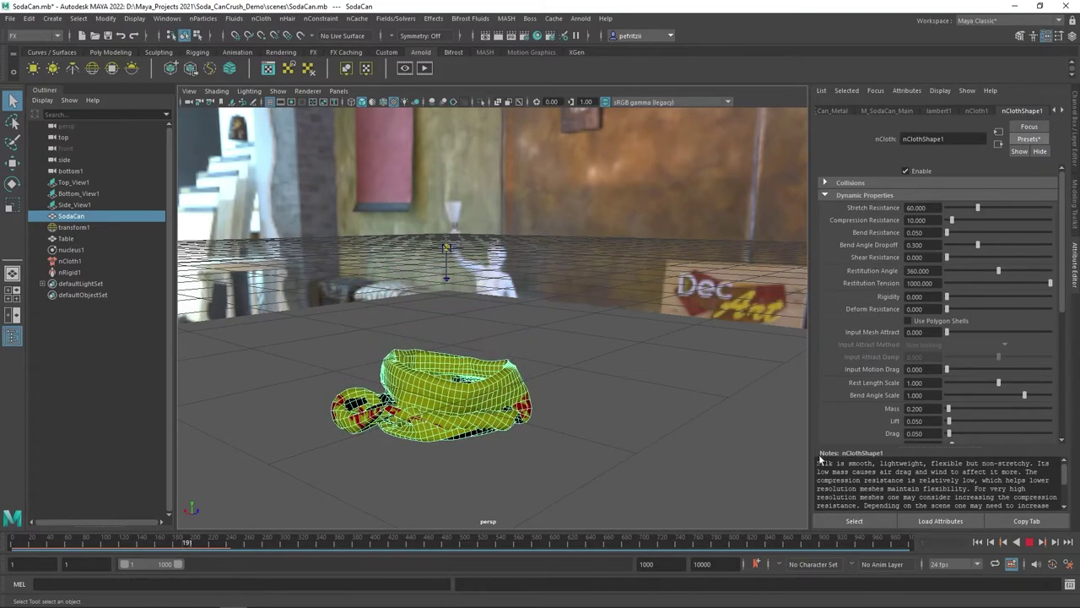
pyautogui.click(1030, 544)
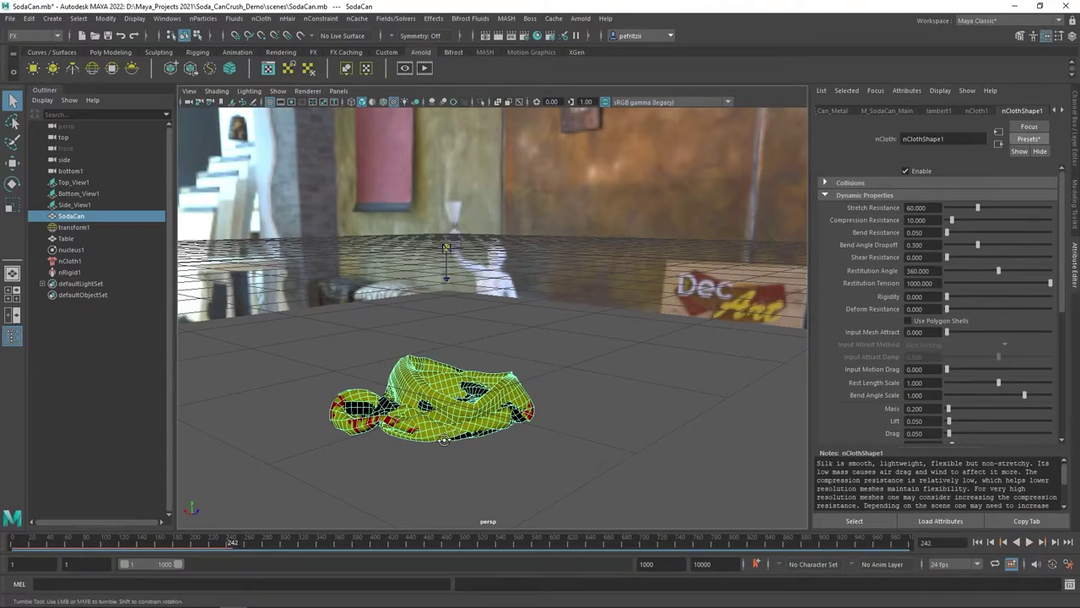
pyautogui.keyDown('alt'); pyautogui.moveTo(440, 447); pyautogui.dragTo(574, 437); pyautogui.keyUp('alt')
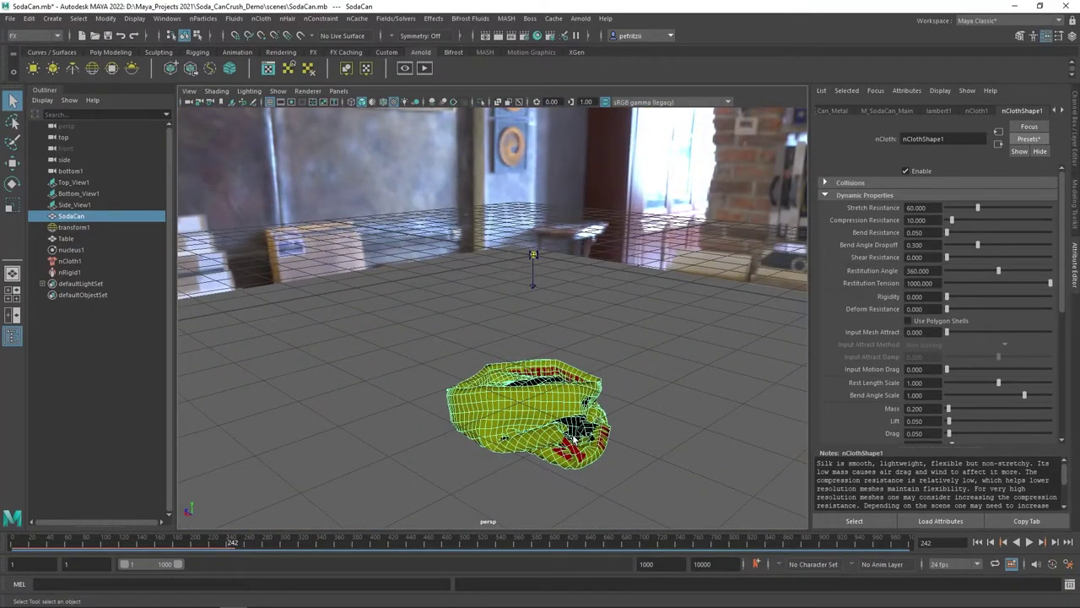
# Play the silk simulation backwards from frame 242, stop at frame 910, then rewind to frame 1 and frame the whole can.
pyautogui.click(1030, 144)
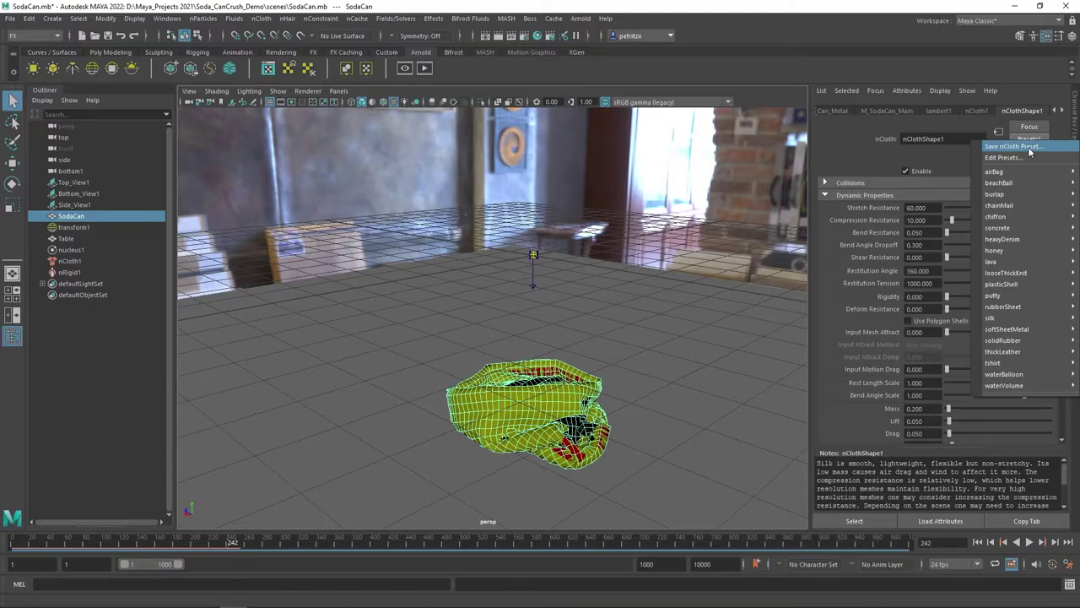
pyautogui.moveTo(1013, 237)
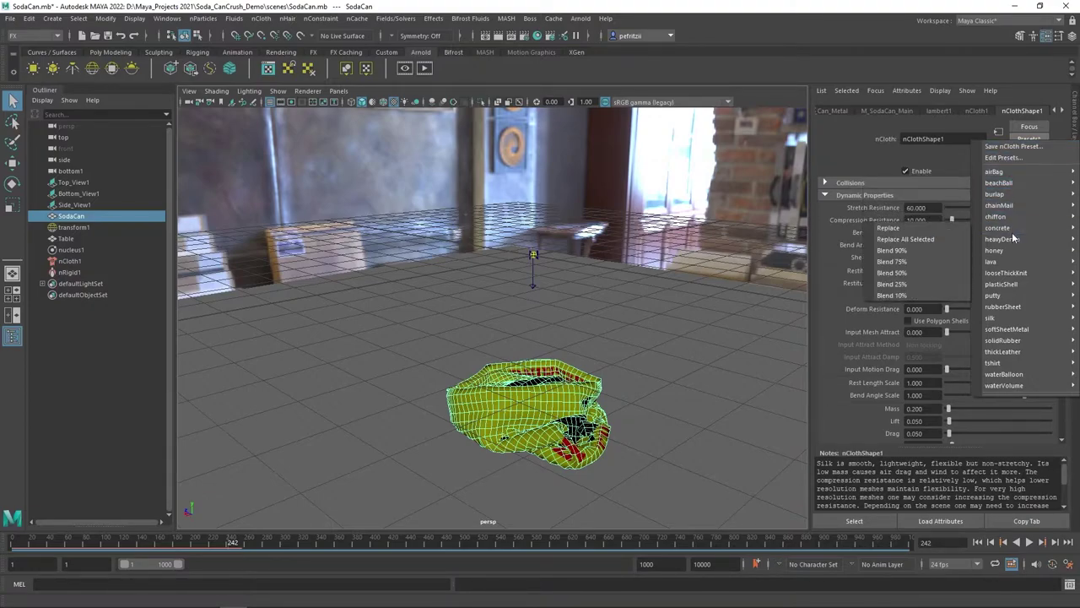
pyautogui.moveTo(1019, 353)
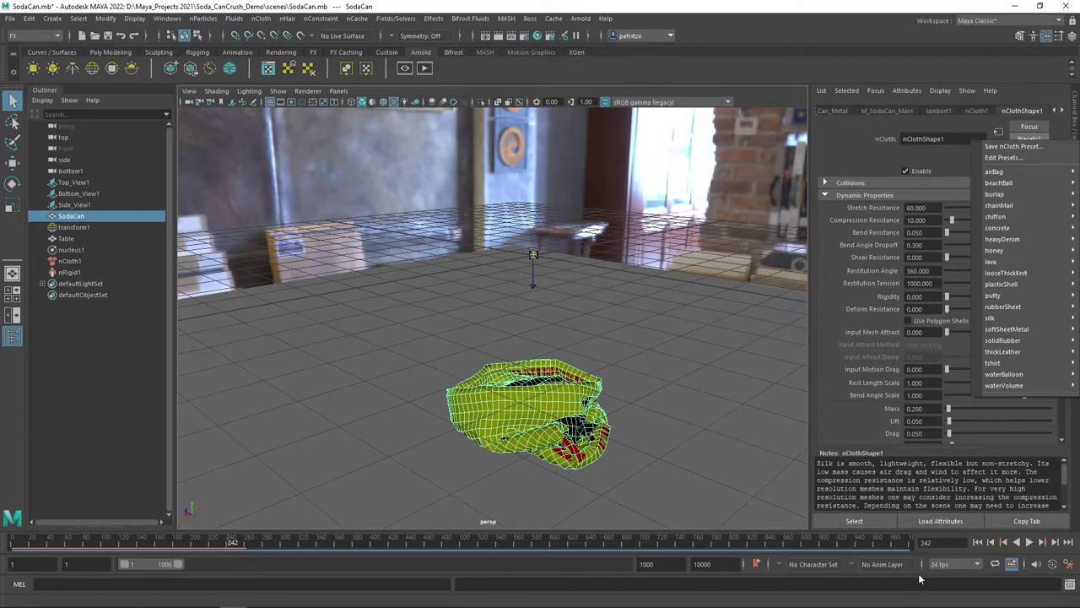
pyautogui.click(1015, 545)
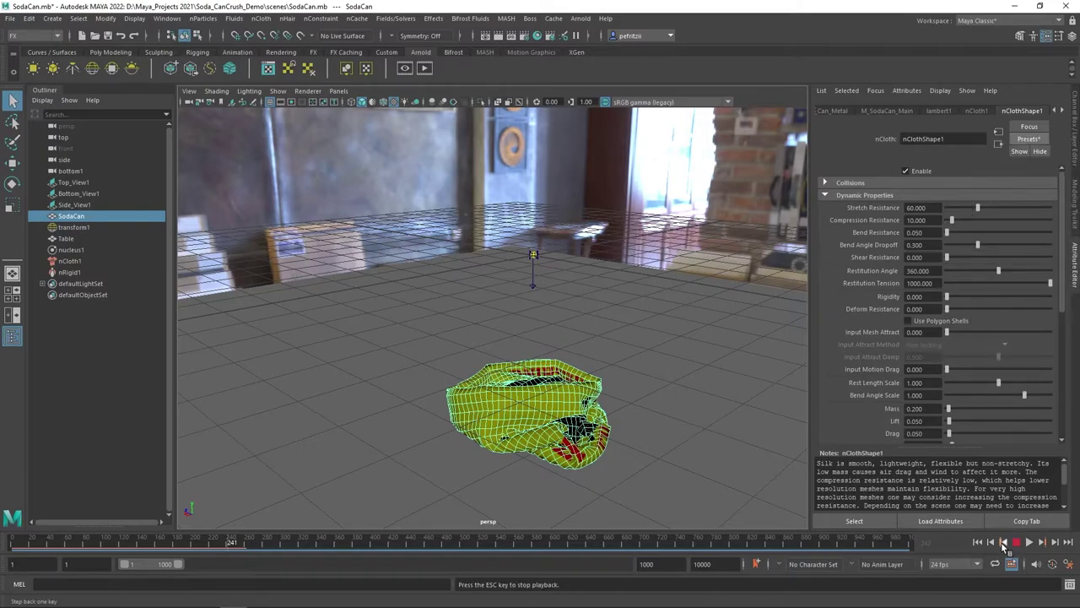
pyautogui.click(1005, 544)
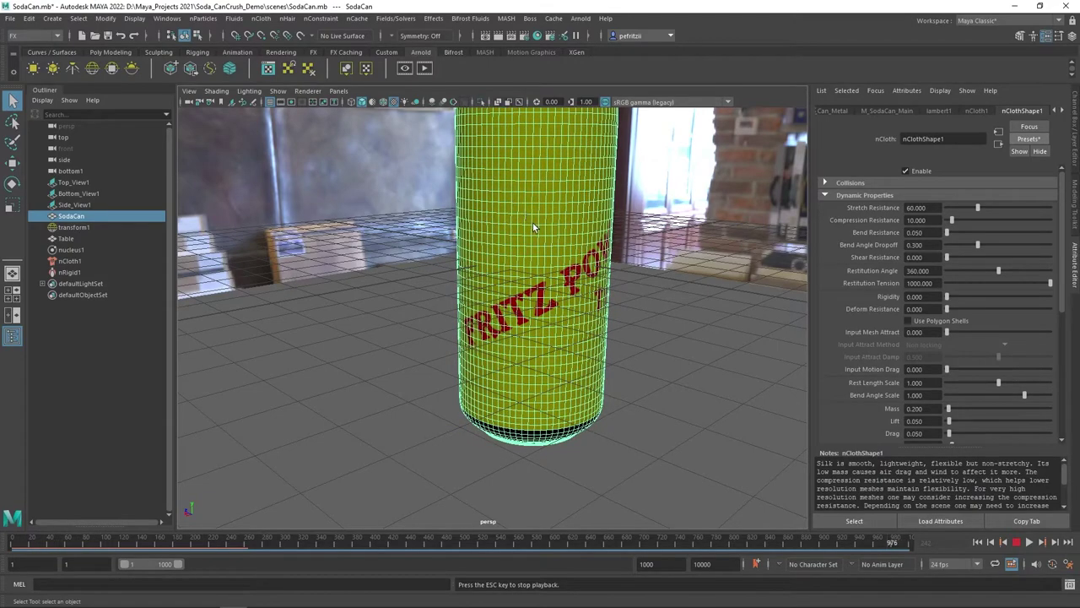
pyautogui.click(1018, 542)
pyautogui.click(977, 542)
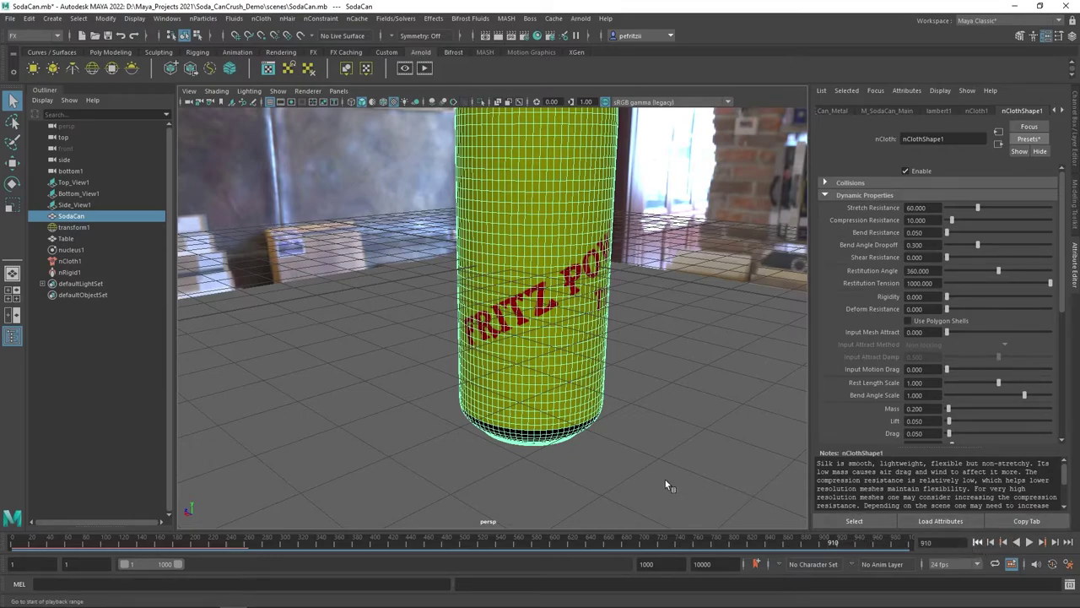
pyautogui.keyDown('alt'); pyautogui.moveTo(468, 263); pyautogui.dragTo(469, 321, button='middle'); pyautogui.keyUp('alt')
pyautogui.keyDown('alt'); pyautogui.moveTo(420, 318); pyautogui.dragTo(423, 263); pyautogui.keyUp('alt')
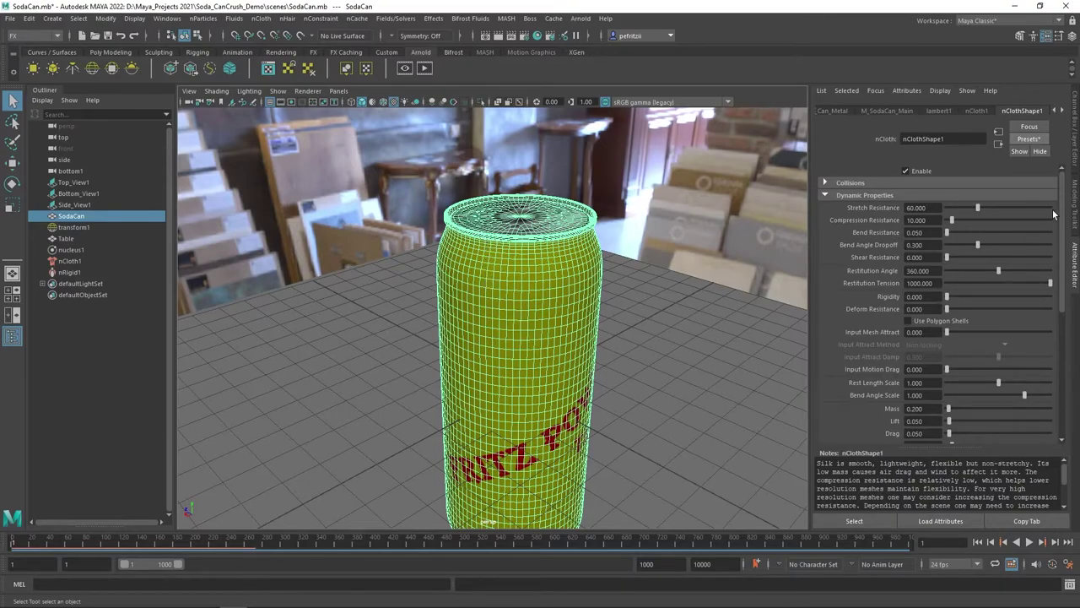
# Apply the airBag preset to the can's nClothShape1 settings.
pyautogui.click(1023, 145)
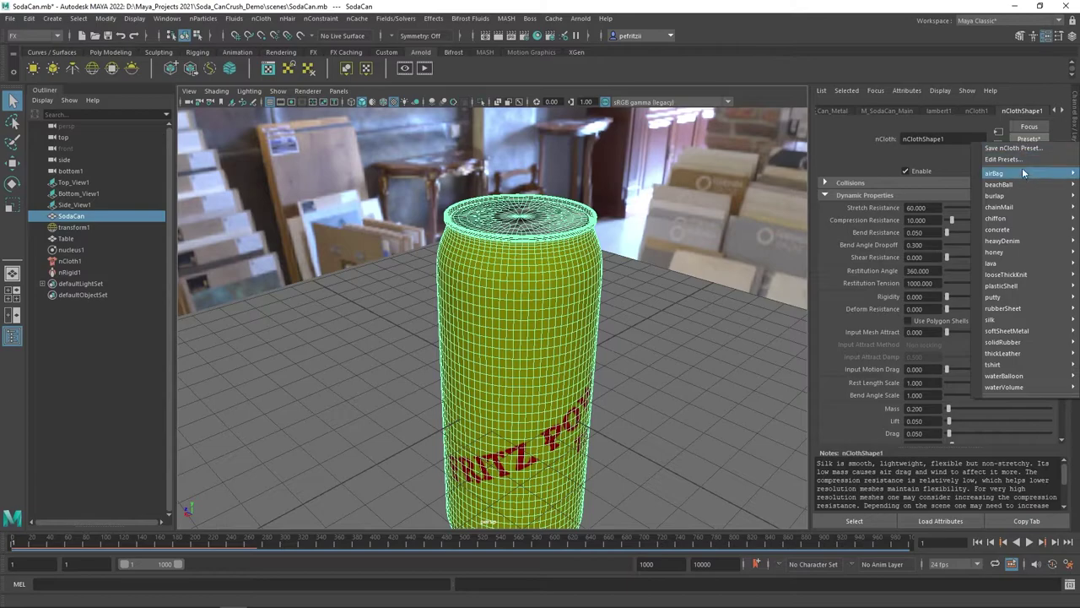
pyautogui.moveTo(1025, 176)
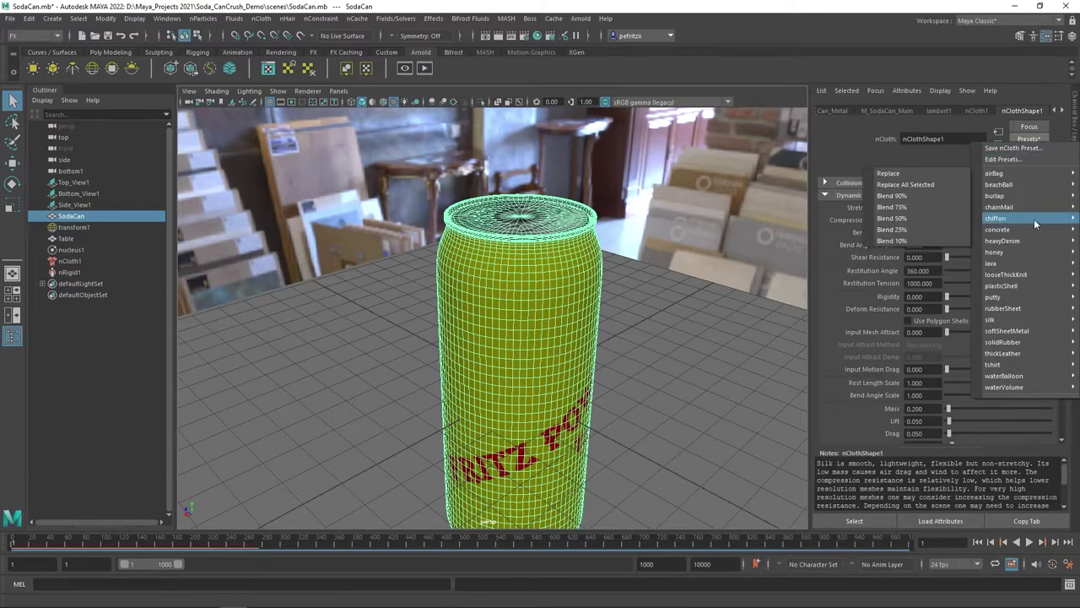
pyautogui.moveTo(1023, 287)
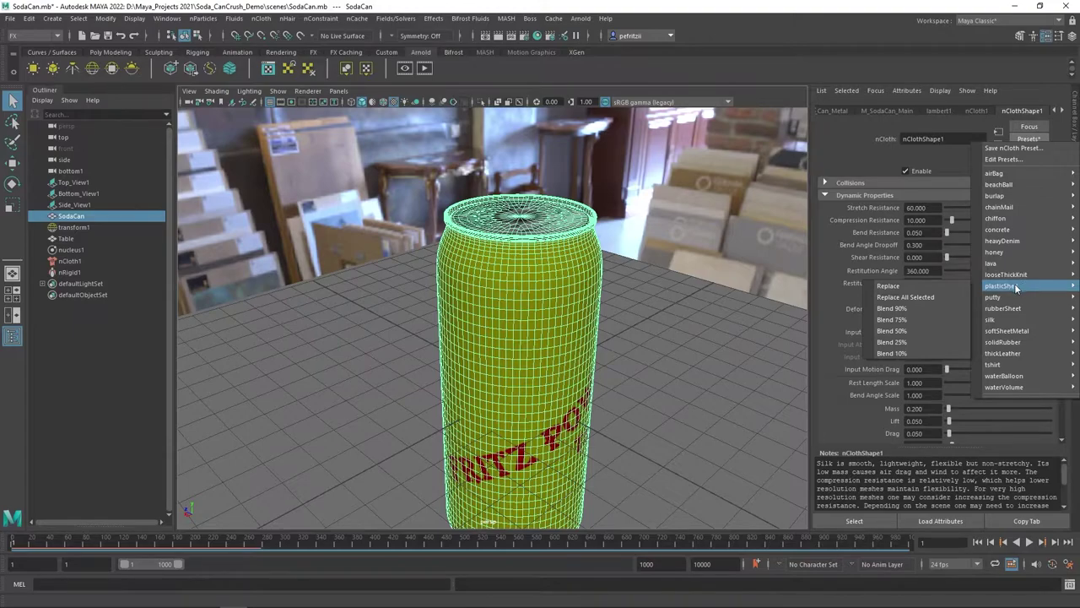
pyautogui.click(888, 308)
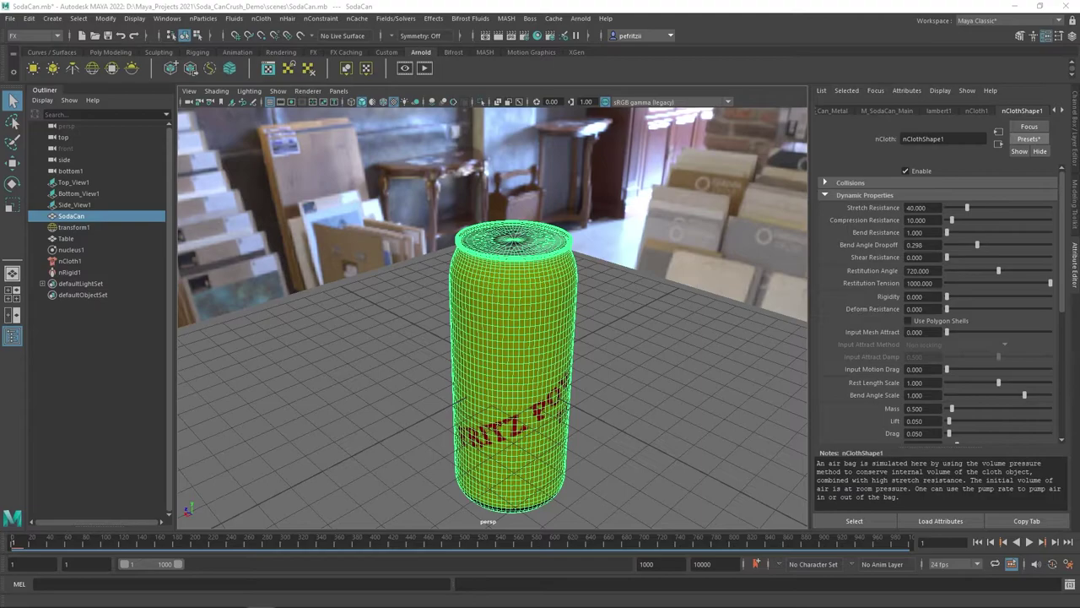
# Replace the nClothShape1 settings with the plasticShell preset.
pyautogui.click(1032, 139)
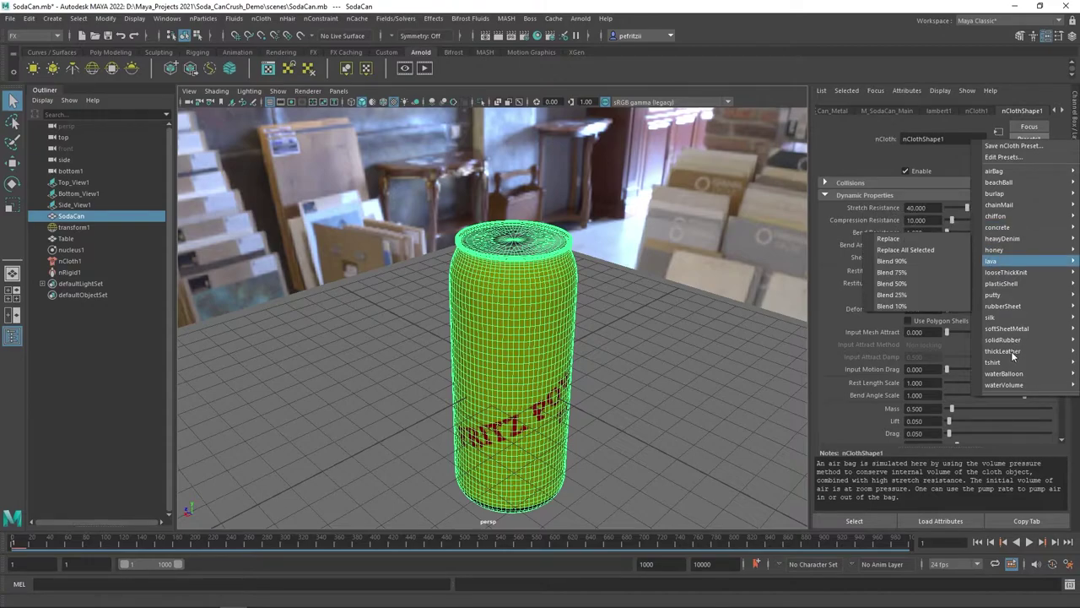
pyautogui.moveTo(1005, 327)
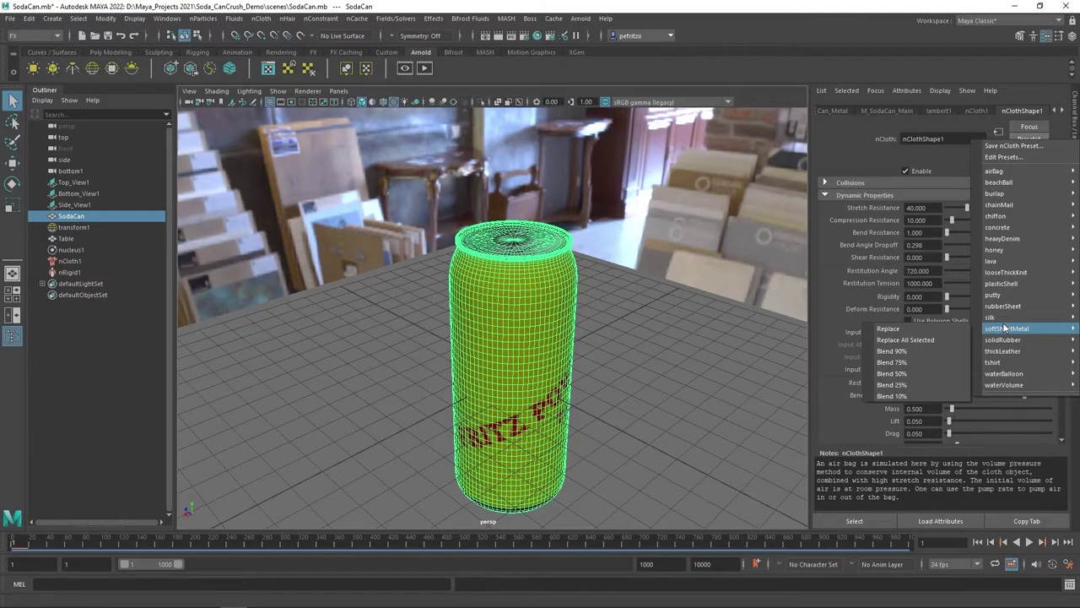
pyautogui.moveTo(1003, 217)
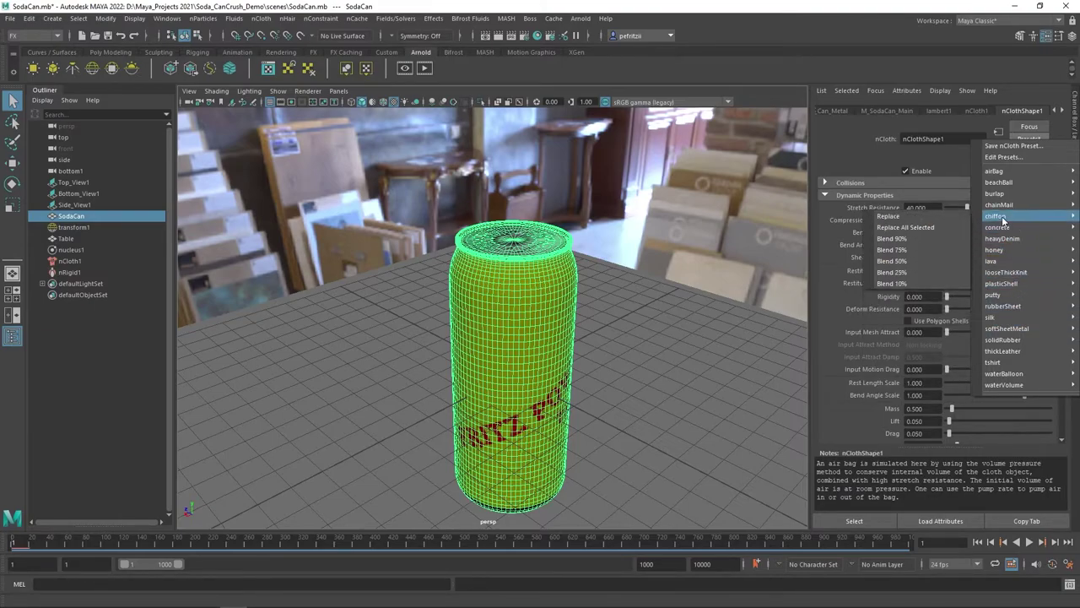
pyautogui.moveTo(1004, 240)
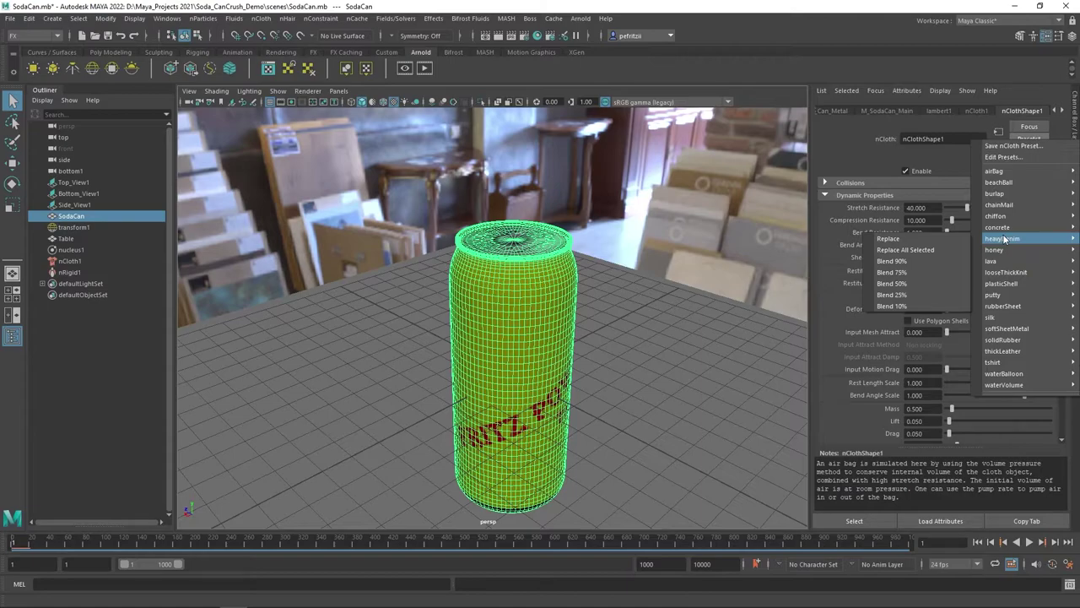
pyautogui.moveTo(1006, 281)
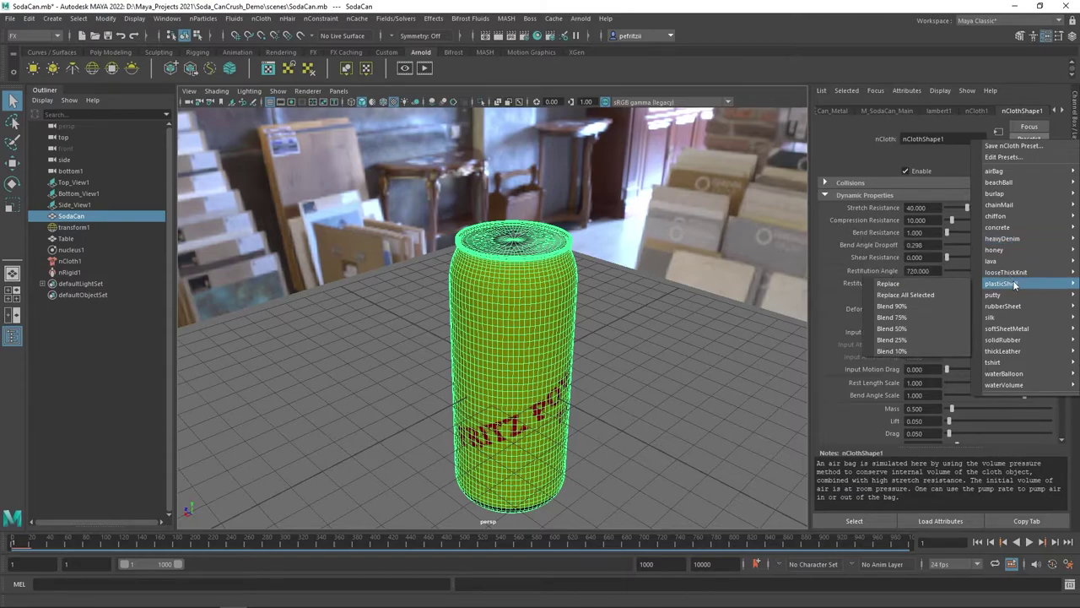
pyautogui.click(899, 286)
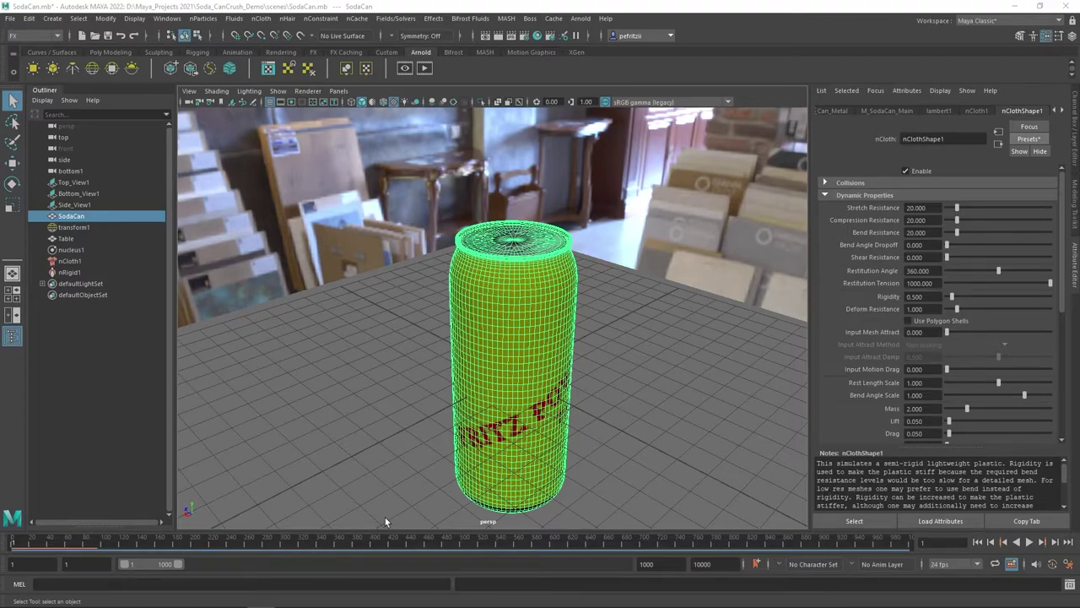
# Play the plasticShell simulation from frame 1 to about frame 82, pausing at frame 46.
pyautogui.click(1030, 544)
pyautogui.click(1030, 544)
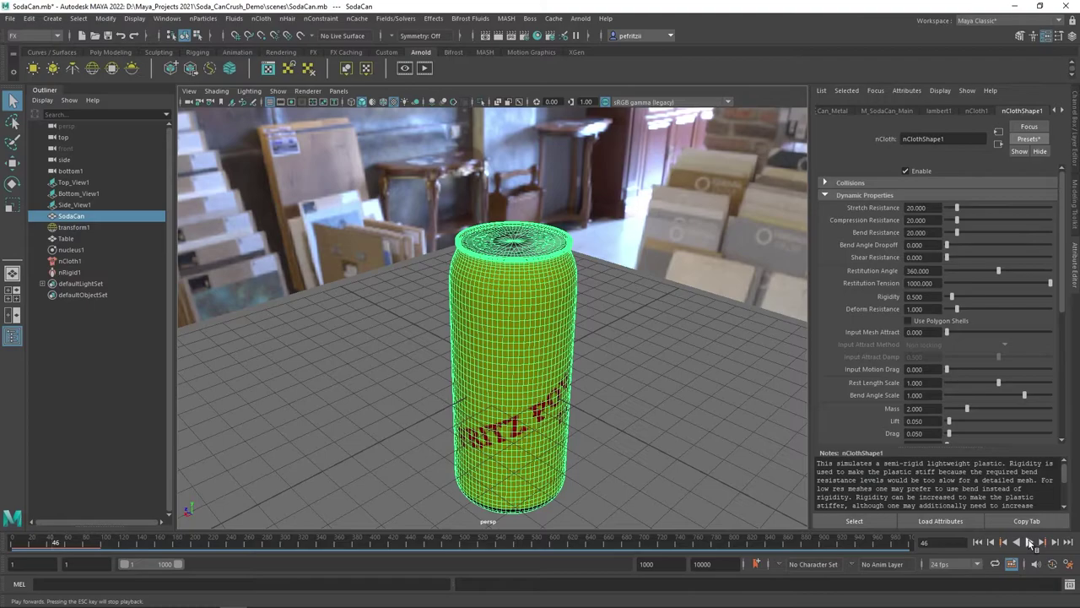
pyautogui.click(1030, 545)
pyautogui.click(1031, 545)
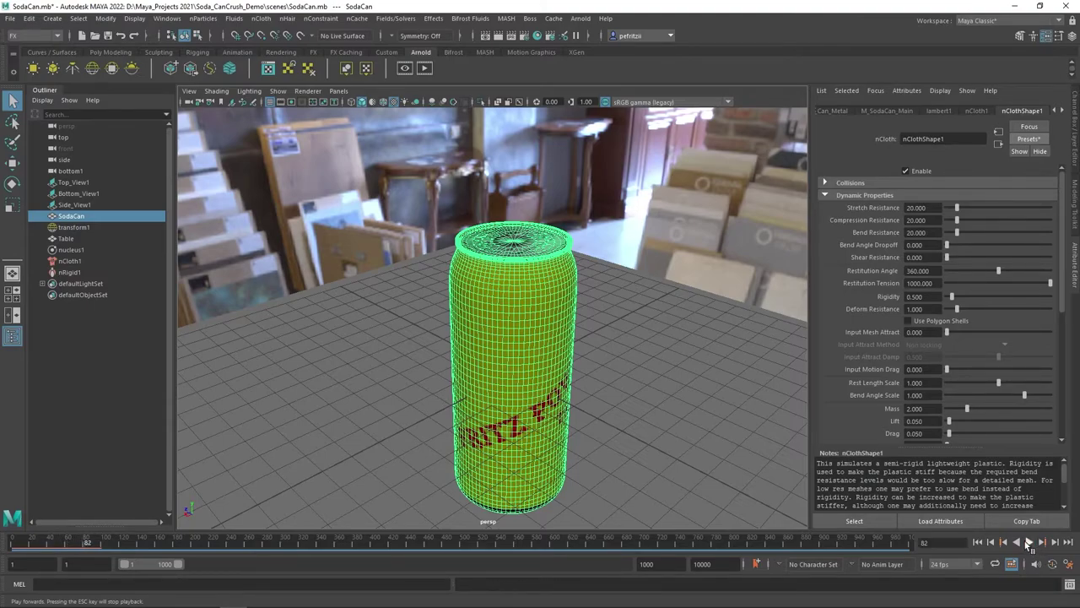
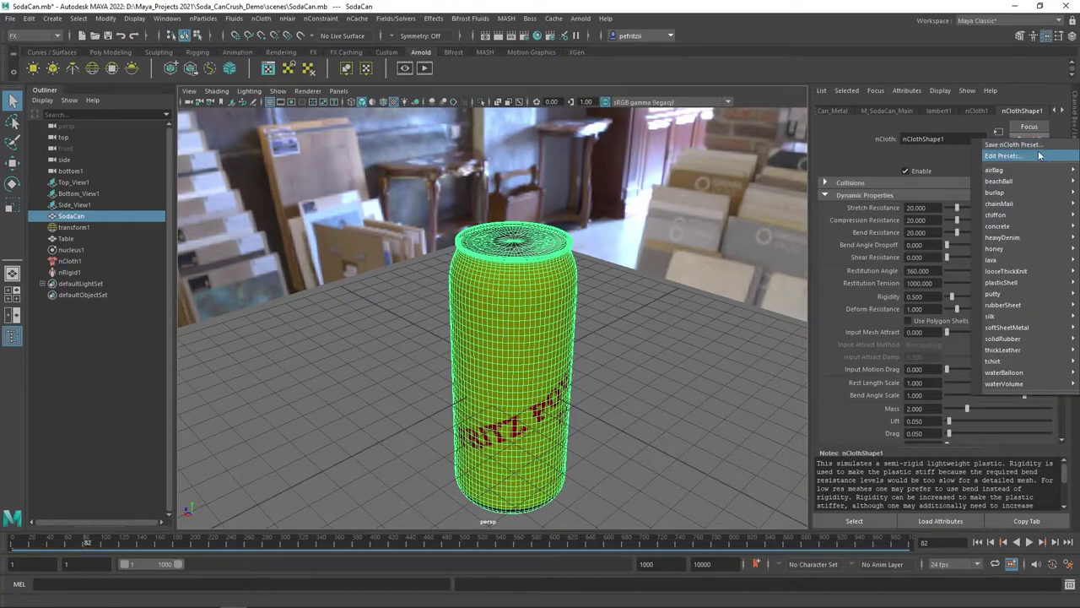
# Apply the softSheetMetal preset to the can's nClothShape1 settings.
pyautogui.moveTo(1011, 362)
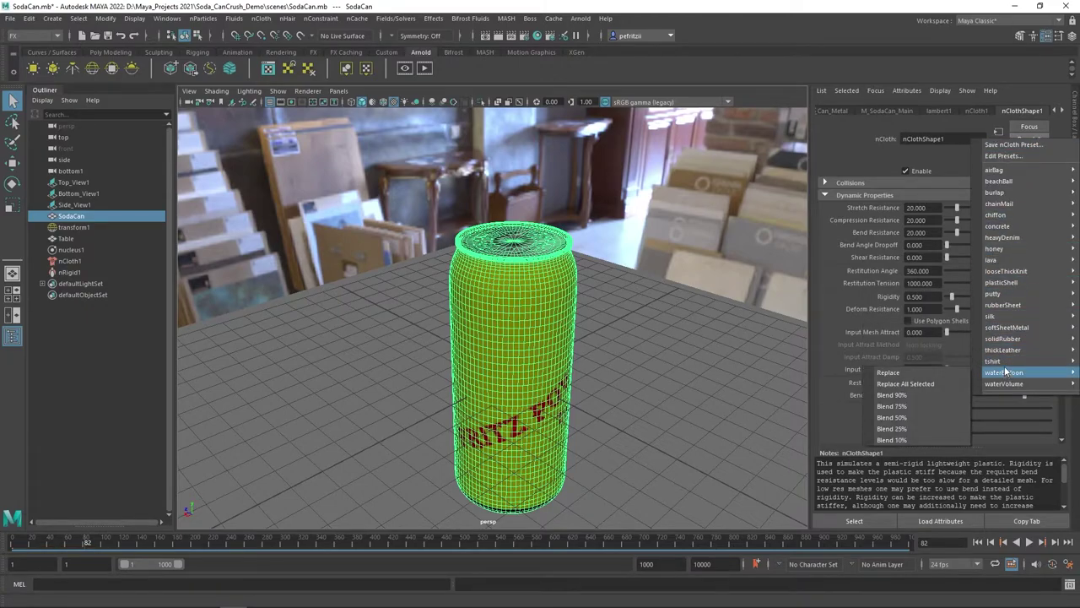
pyautogui.moveTo(1001, 329)
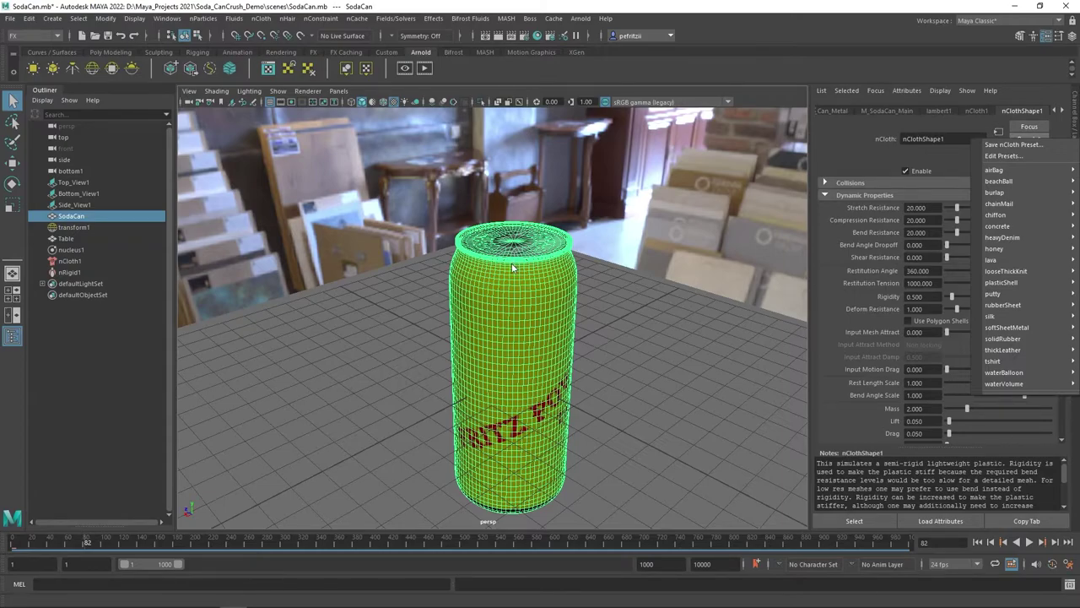
pyautogui.click(833, 160)
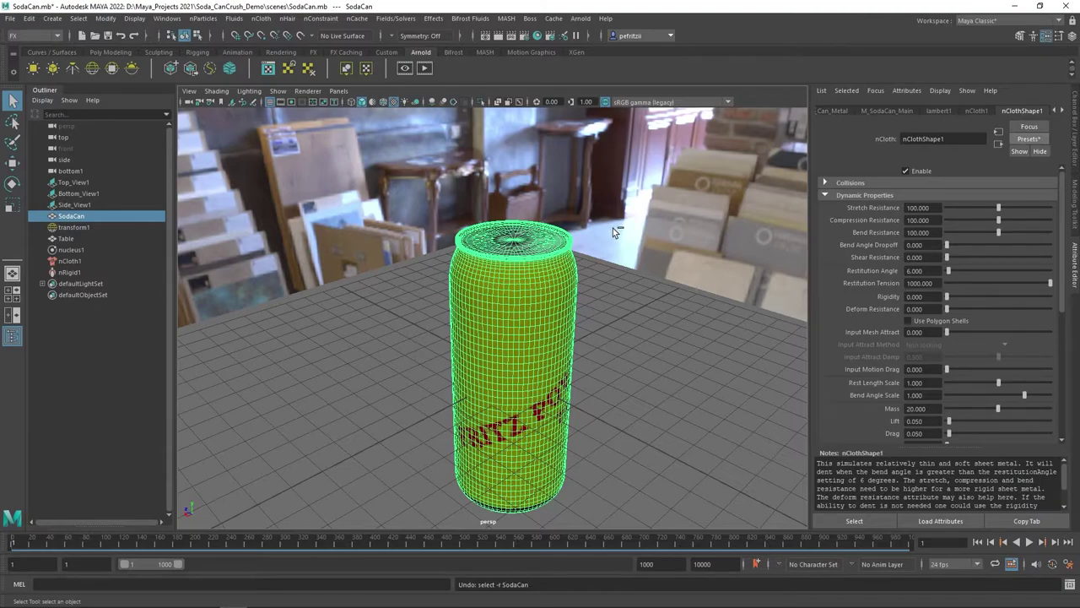
# Undo the nCloth preset changes and reselect the SodaCan object to show its nClothShape1 attributes.
pyautogui.hotkey('ctrl', 'z')
pyautogui.hotkey('ctrl', 'z')
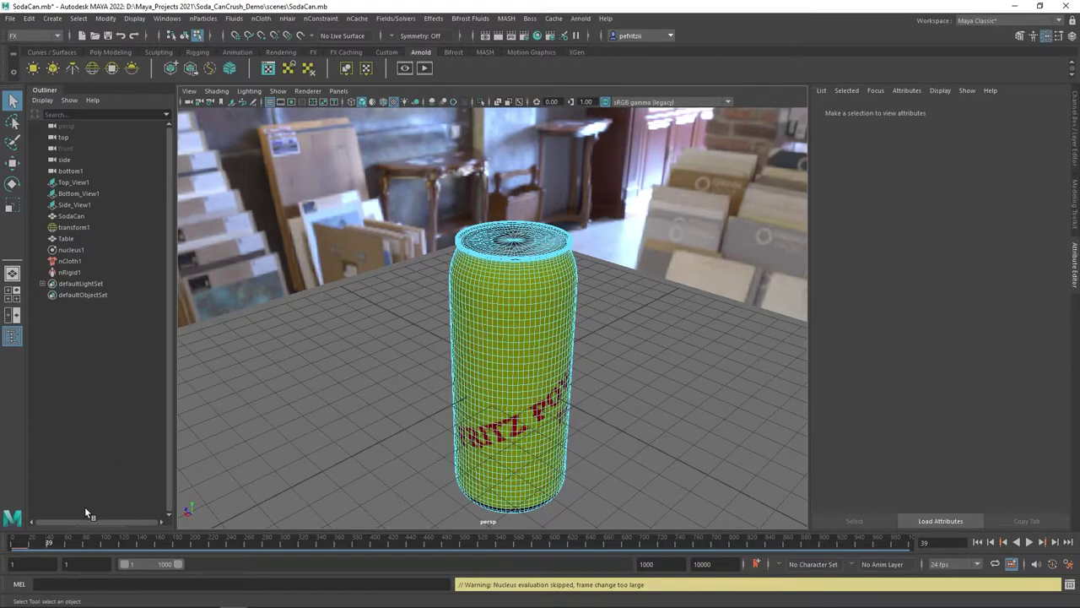
pyautogui.moveTo(382, 249); pyautogui.dragTo(436, 233, button='right')
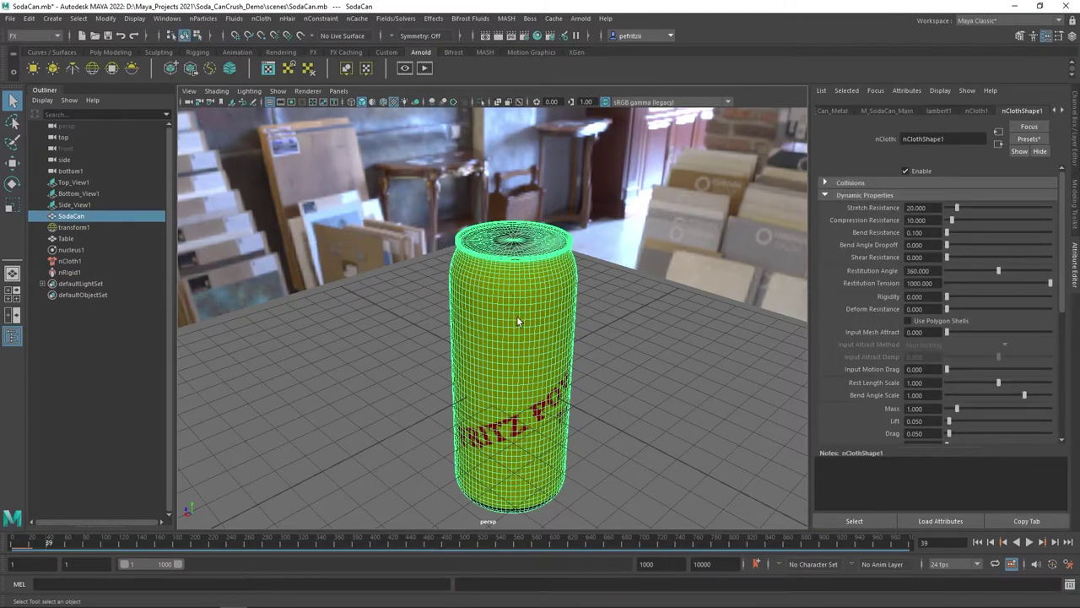
# Inspect the can from another side, rewind to frame 1 and set nClothShape1's Deform Resistance to 0.2.
pyautogui.keyDown('alt'); pyautogui.moveTo(521, 350); pyautogui.dragTo(364, 335); pyautogui.keyUp('alt')
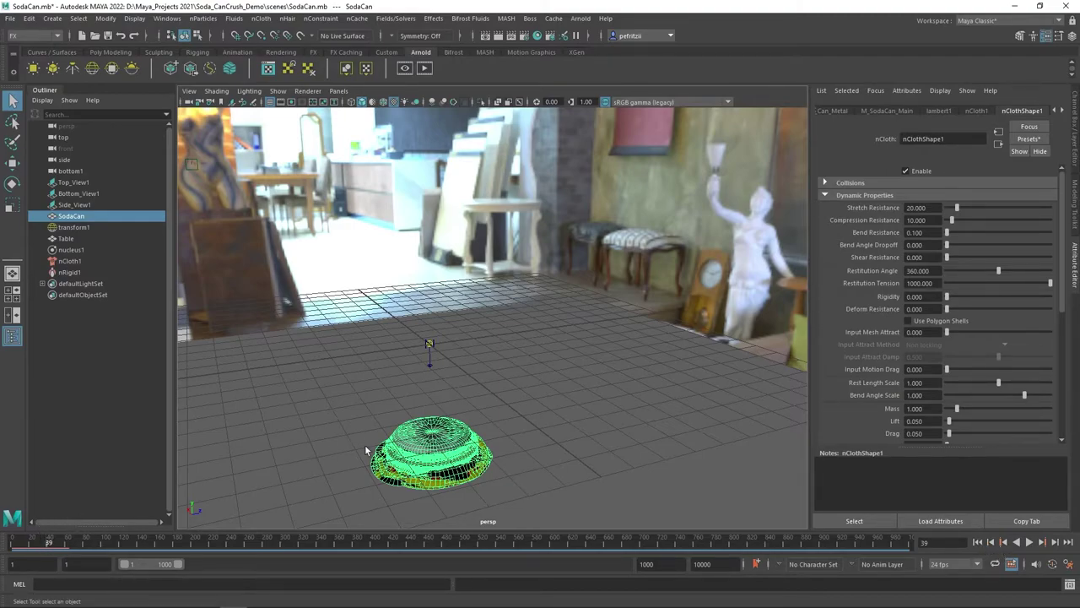
pyautogui.click(979, 543)
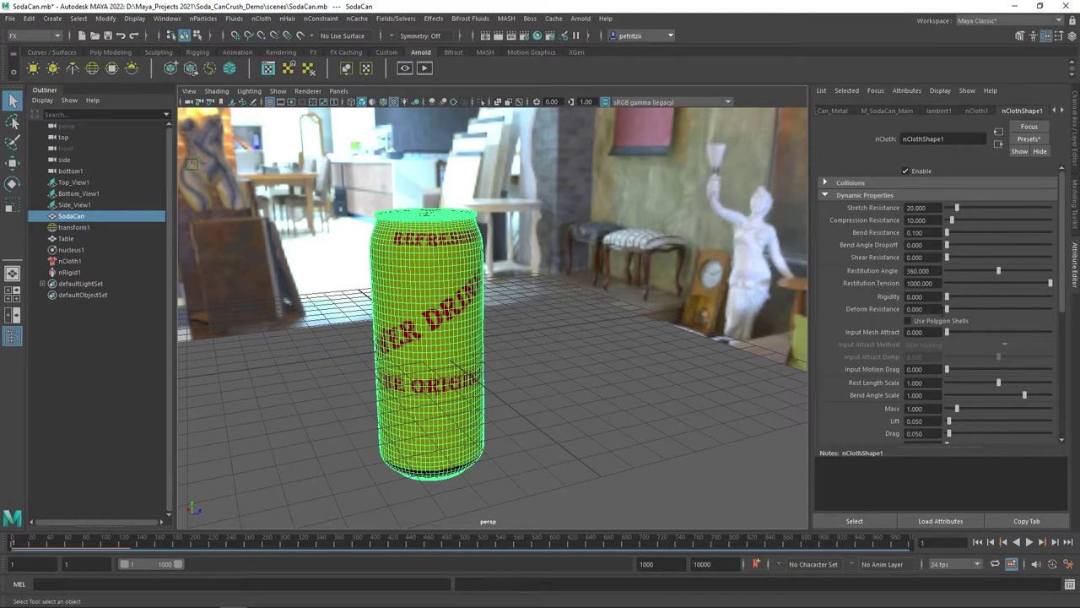
pyautogui.click(917, 309)
pyautogui.doubleClick(916, 309)
pyautogui.write('0.2')
pyautogui.press('Return')
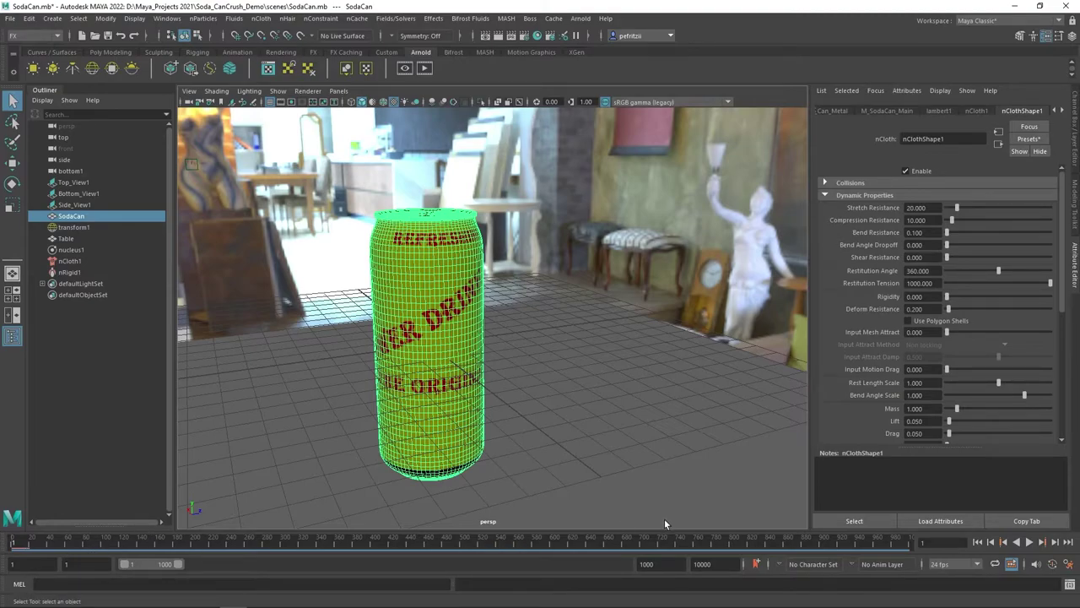
# Play the simulation from frame 1 to about frame 73 and inspect the can on the table from several angles.
pyautogui.click(1029, 543)
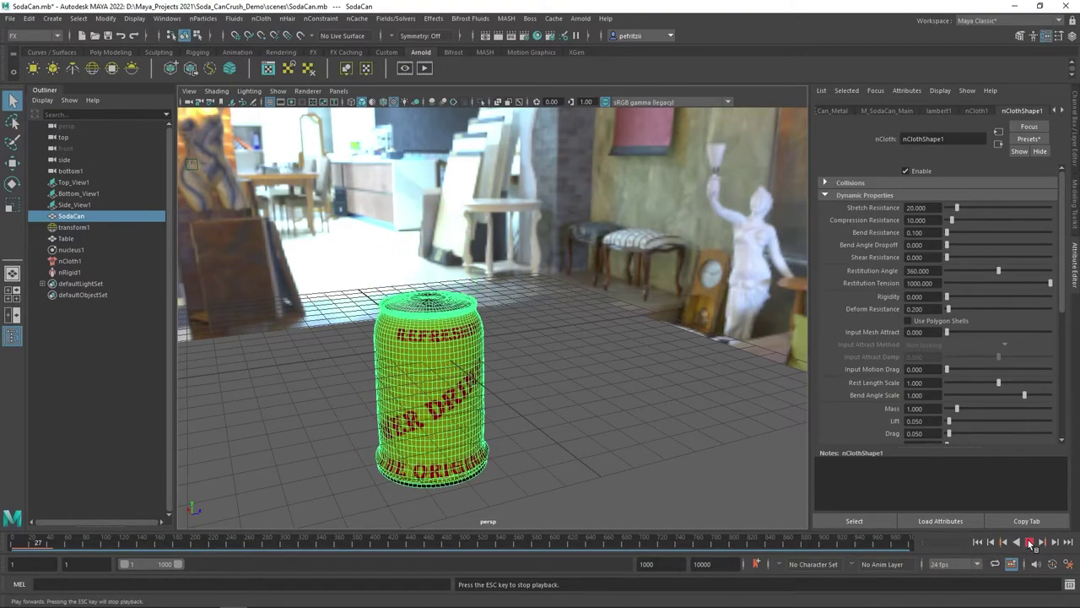
pyautogui.click(1030, 543)
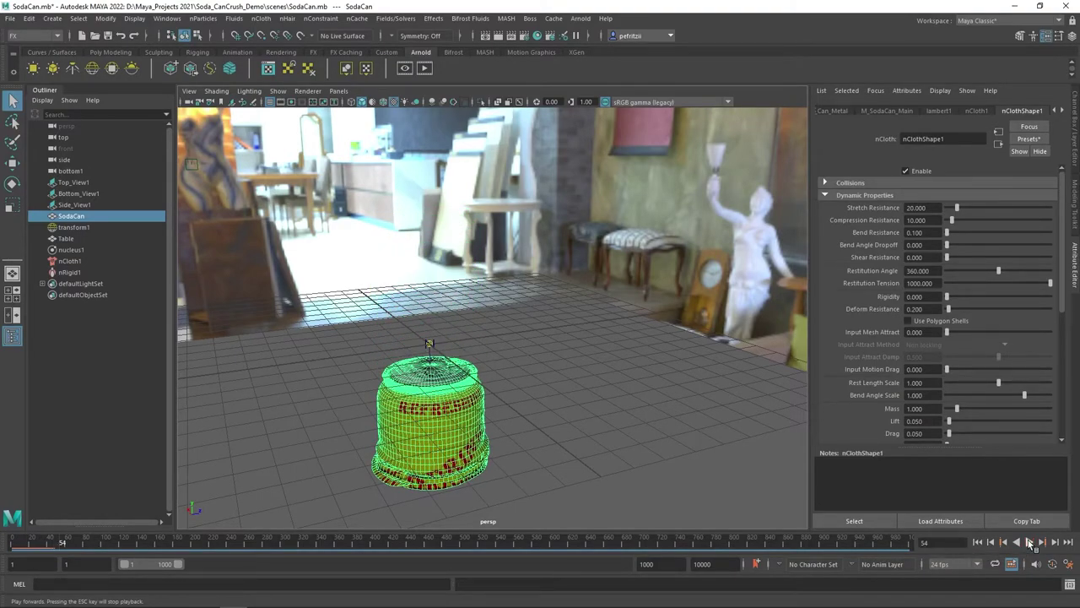
pyautogui.click(1030, 543)
pyautogui.click(1029, 543)
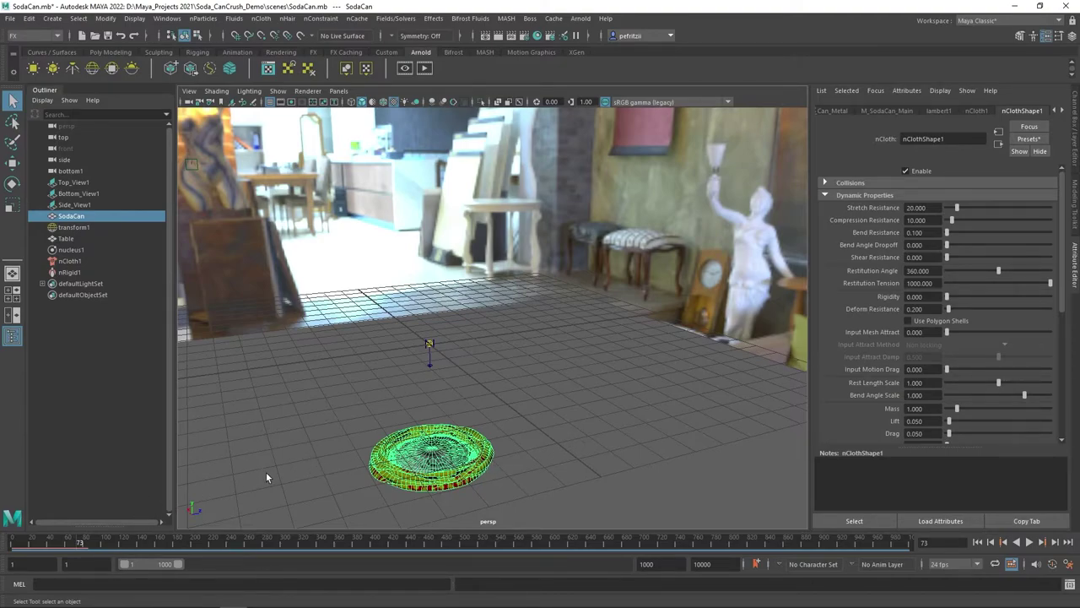
pyautogui.keyDown('alt'); pyautogui.moveTo(425, 457); pyautogui.dragTo(563, 466); pyautogui.keyUp('alt')
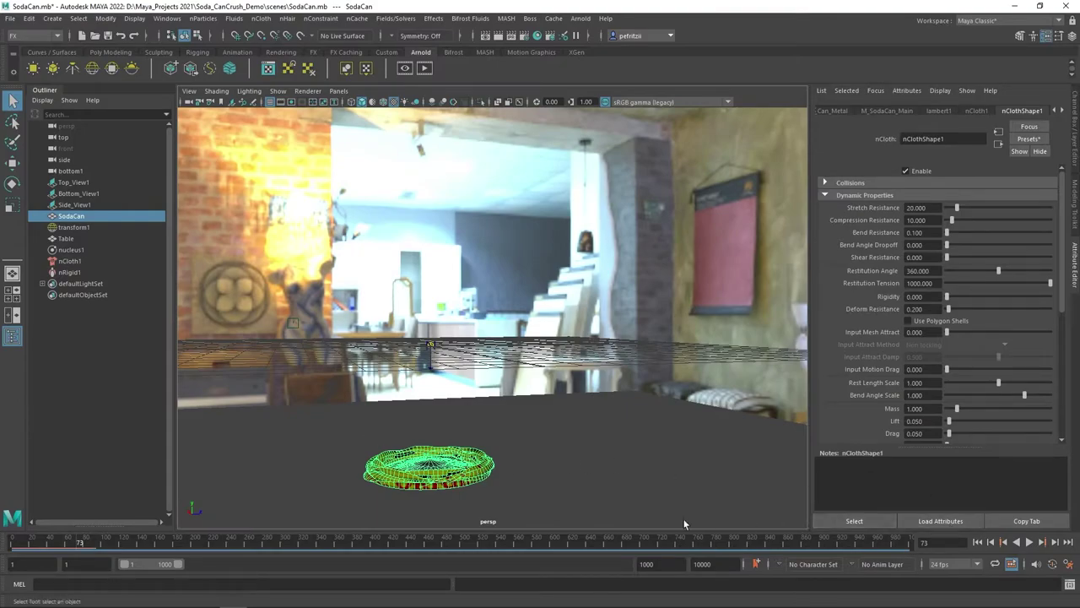
pyautogui.keyDown('alt'); pyautogui.moveTo(487, 521); pyautogui.dragTo(392, 466); pyautogui.keyUp('alt')
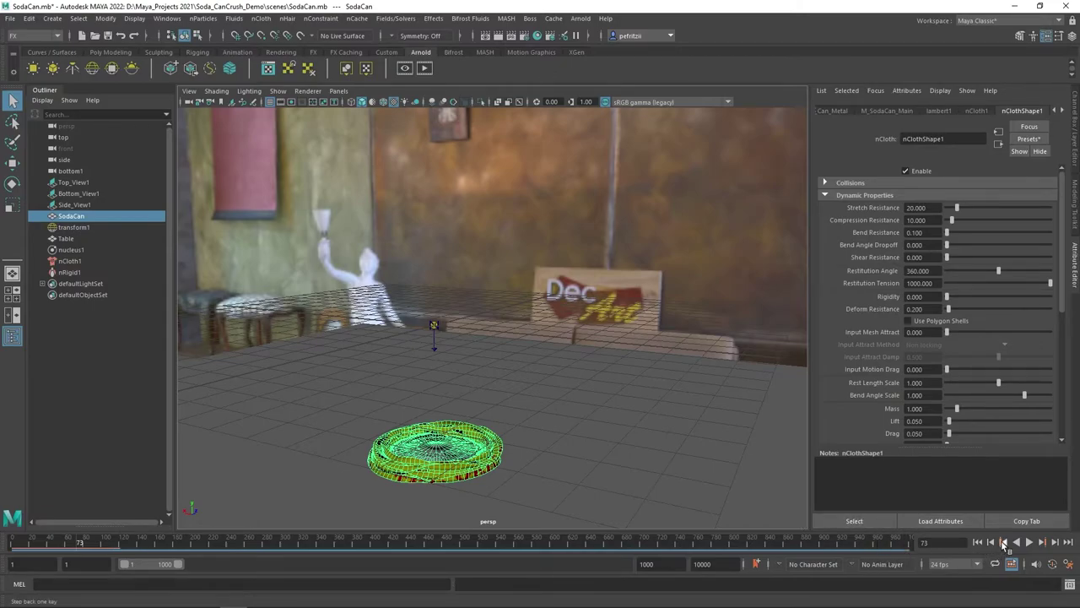
# Step the simulation back one frame at a time from frame 73 to frame 68 to examine the can.
pyautogui.click(992, 543)
pyautogui.click(991, 543)
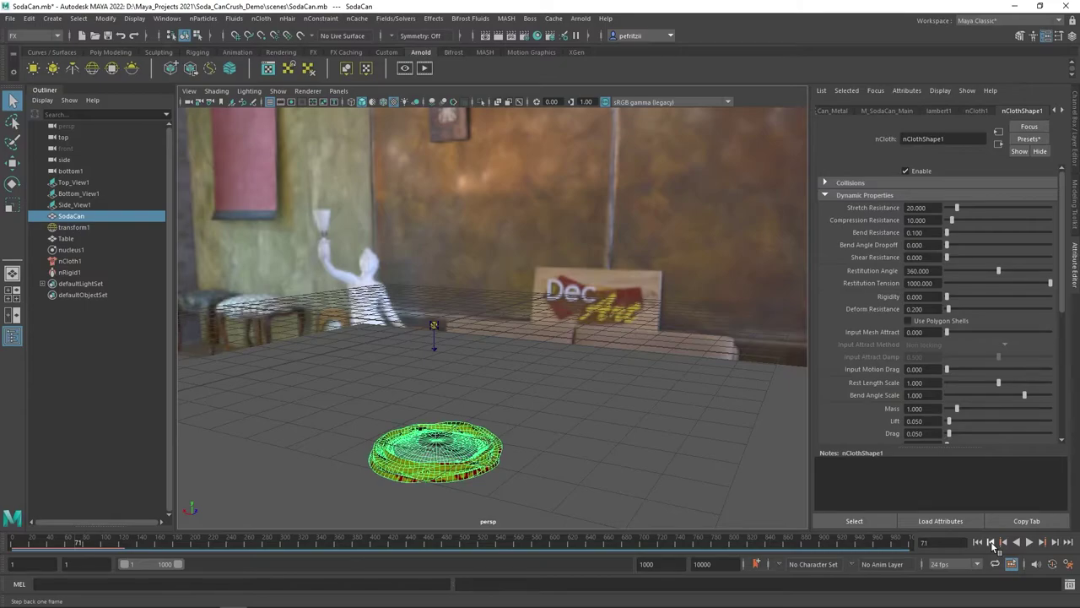
pyautogui.click(991, 542)
pyautogui.click(991, 543)
pyautogui.click(991, 543)
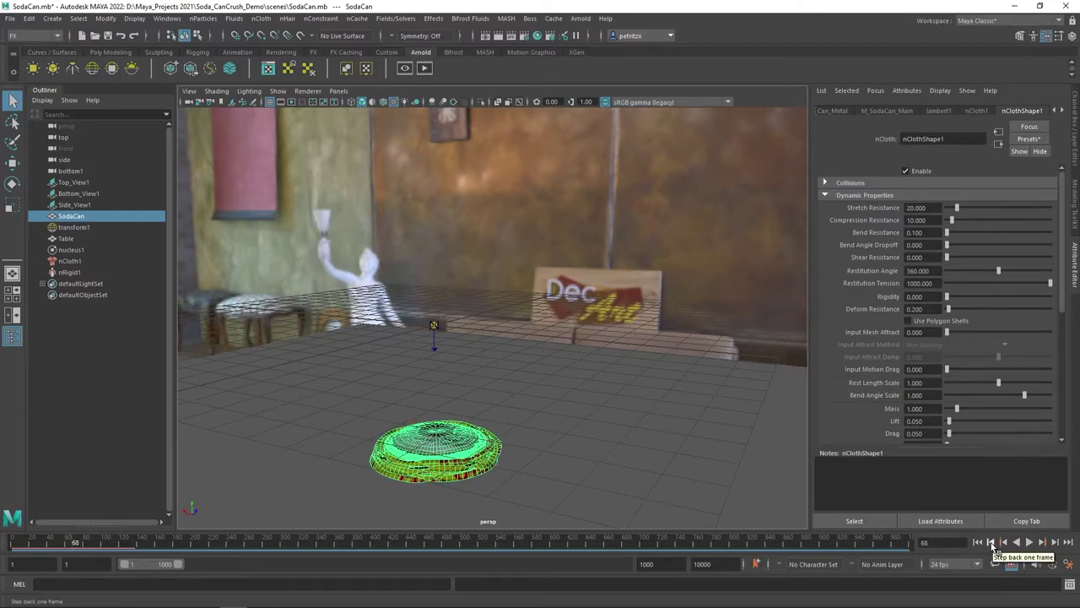
# Step the simulation back to frame 66, then set nClothShape1's Deform Resistance to 1 and rewind to frame 1.
pyautogui.click(992, 543)
pyautogui.click(992, 543)
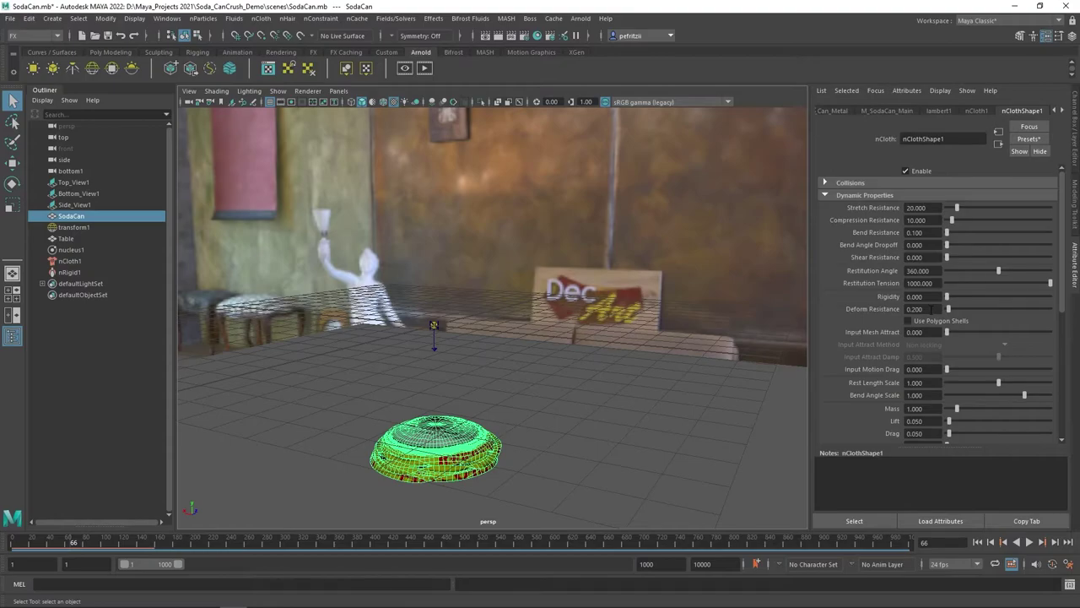
pyautogui.moveTo(931, 309); pyautogui.dragTo(893, 317)
pyautogui.write('1')
pyautogui.press('Return')
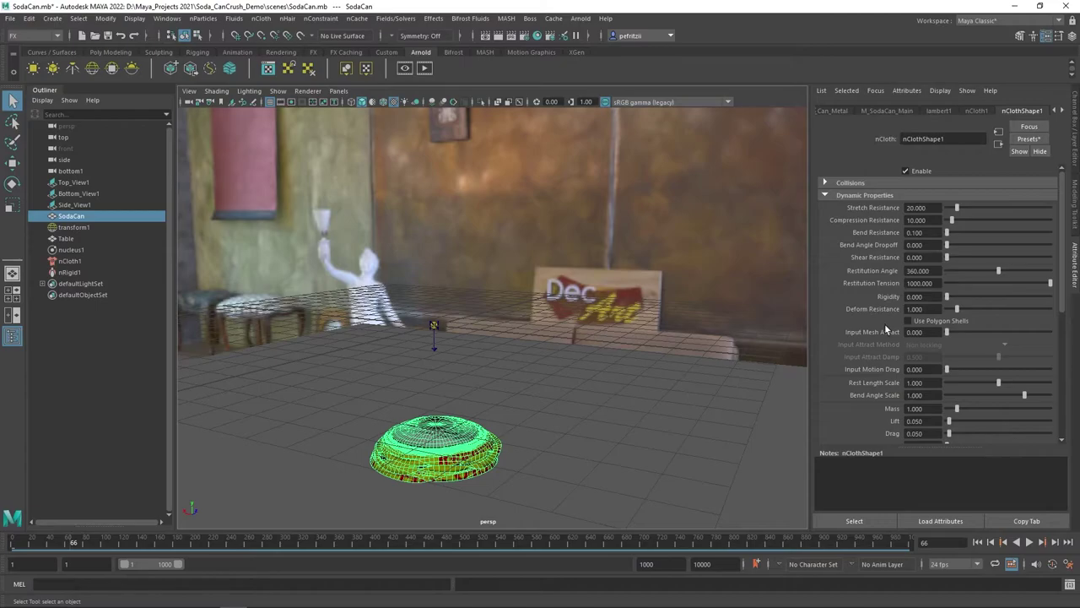
pyautogui.click(978, 543)
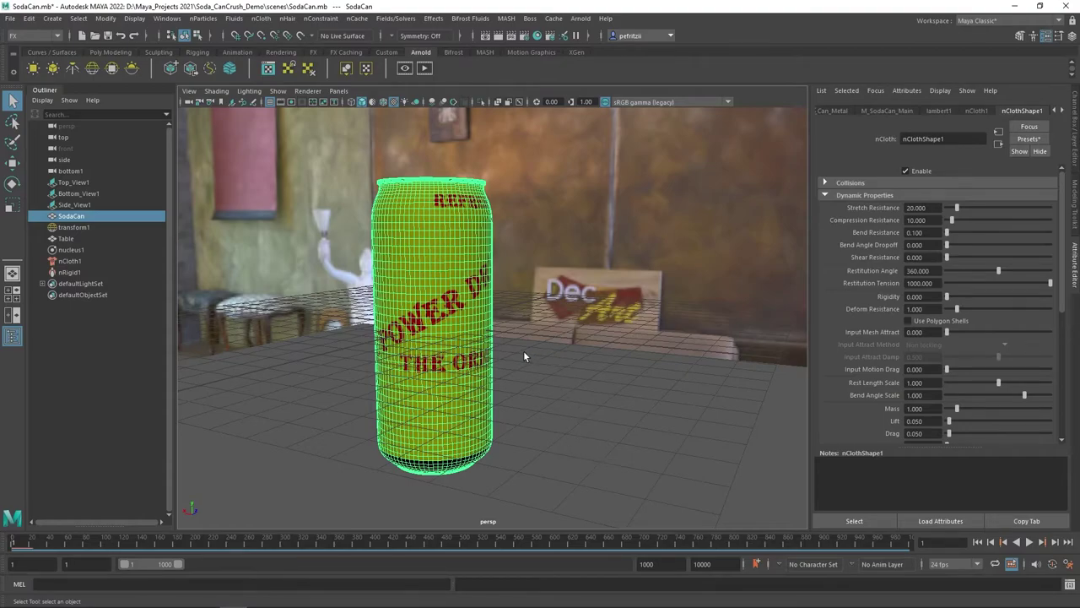
# Hide the grid in the perspective view to see the can on the table more clearly.
pyautogui.keyDown('alt'); pyautogui.moveTo(523, 350); pyautogui.dragTo(519, 359); pyautogui.keyUp('alt')
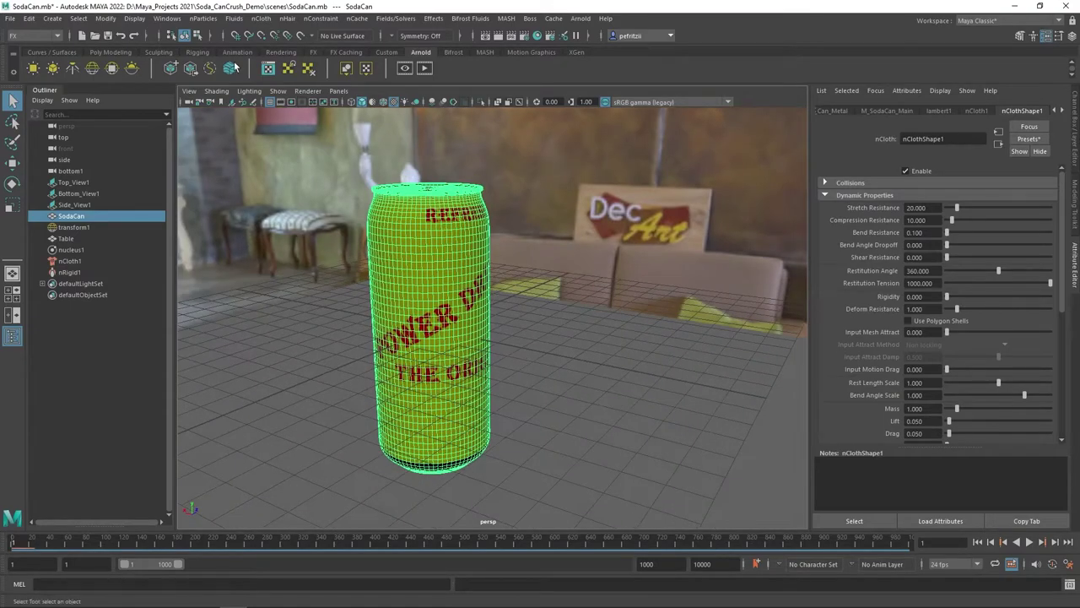
pyautogui.click(268, 102)
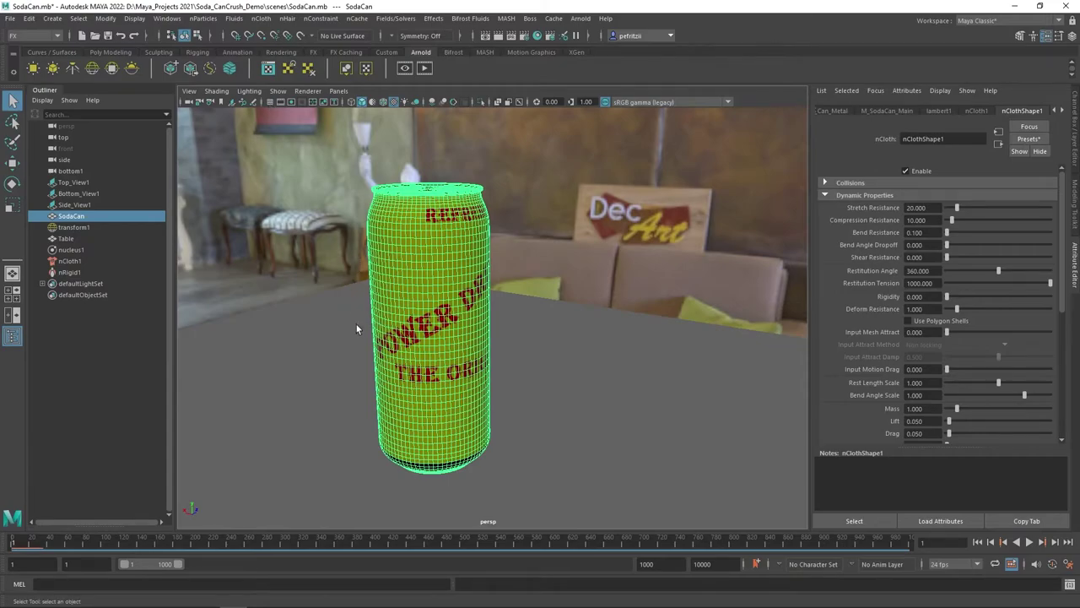
pyautogui.keyDown('alt'); pyautogui.moveTo(355, 326); pyautogui.dragTo(374, 313); pyautogui.keyUp('alt')
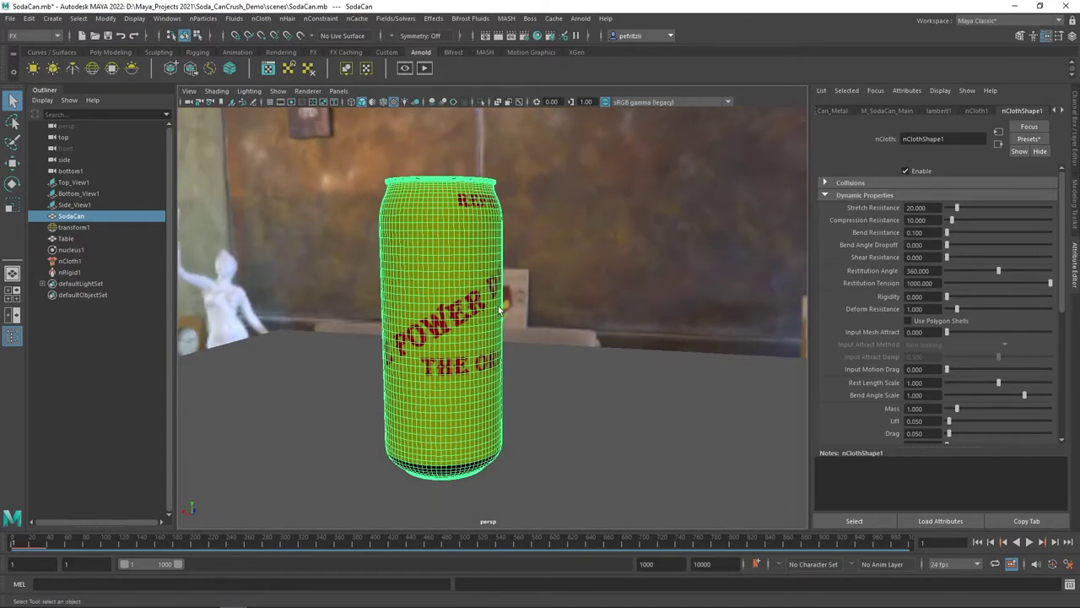
# Play the simulation from frame 1 to frame 57 and inspect the can's base and top.
pyautogui.click(1030, 542)
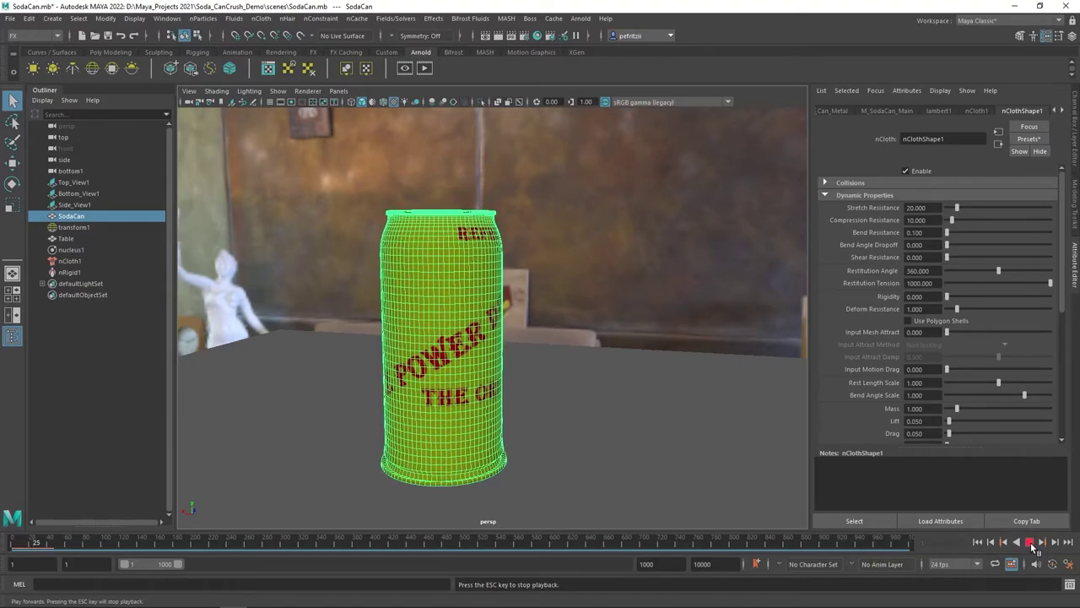
pyautogui.click(1031, 542)
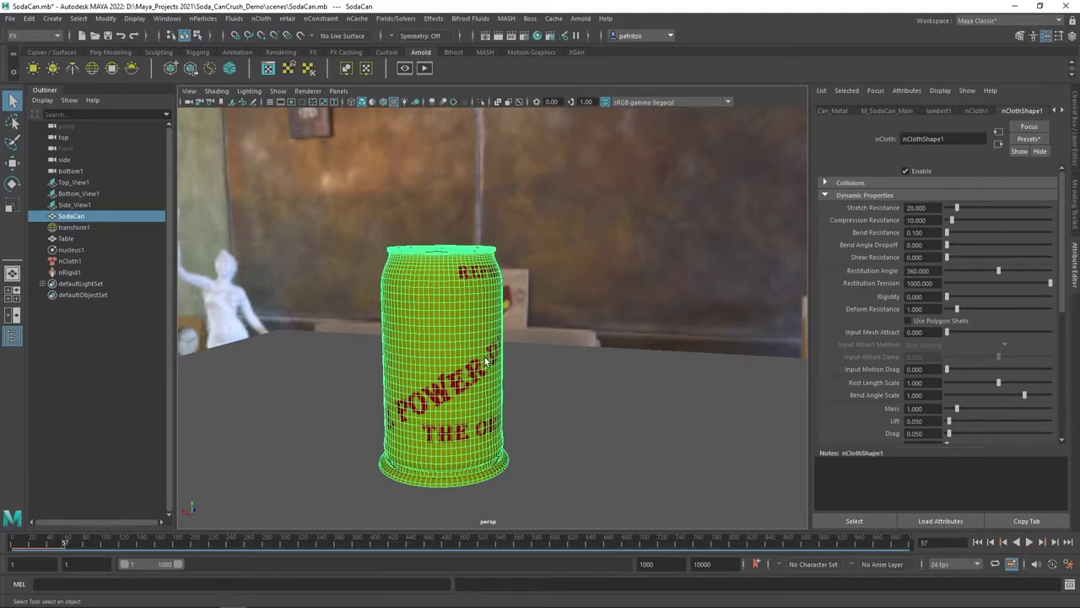
pyautogui.moveTo(471, 359)
pyautogui.keyDown('alt'); pyautogui.mouseDown()
pyautogui.moveTo(441, 369)
pyautogui.moveTo(460, 348)
pyautogui.mouseUp(); pyautogui.keyUp('alt')
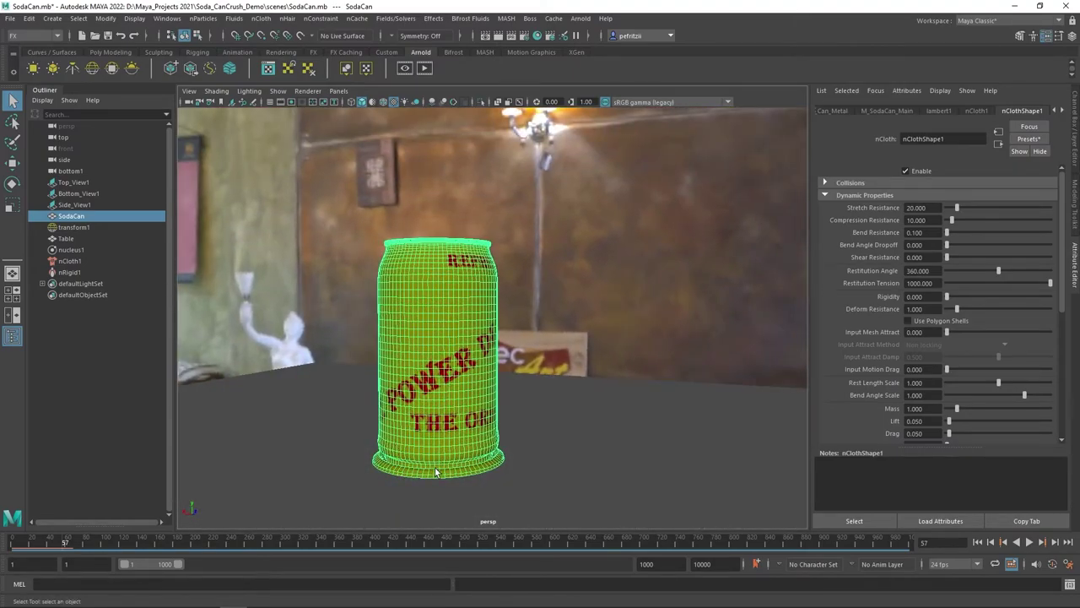
pyautogui.keyDown('alt'); pyautogui.moveTo(471, 446); pyautogui.dragTo(383, 439); pyautogui.keyUp('alt')
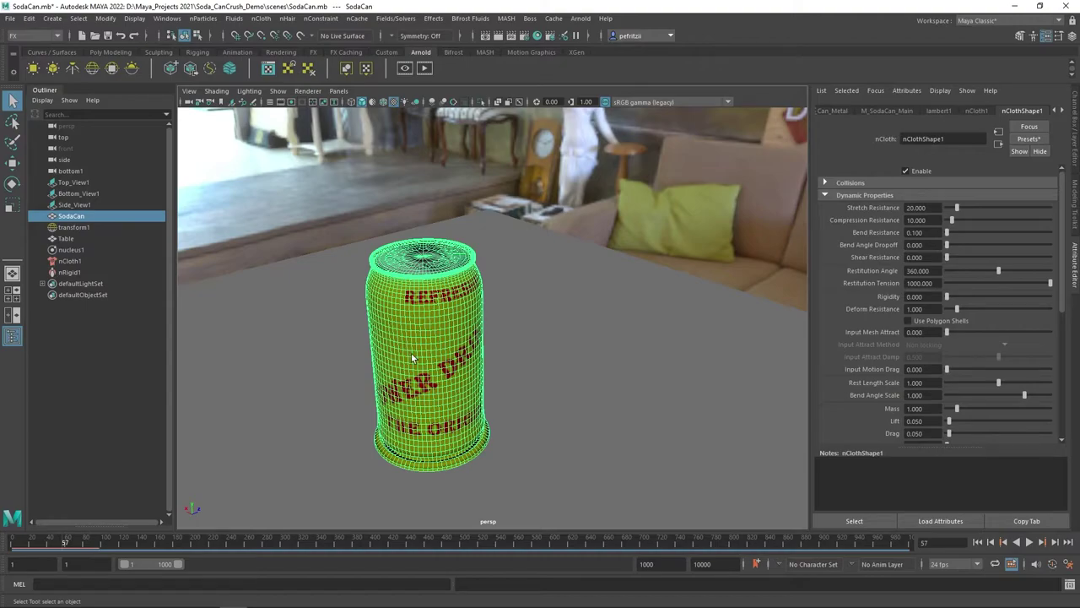
# Continue the simulation to frame 127 and examine the can from several angles.
pyautogui.click(1031, 544)
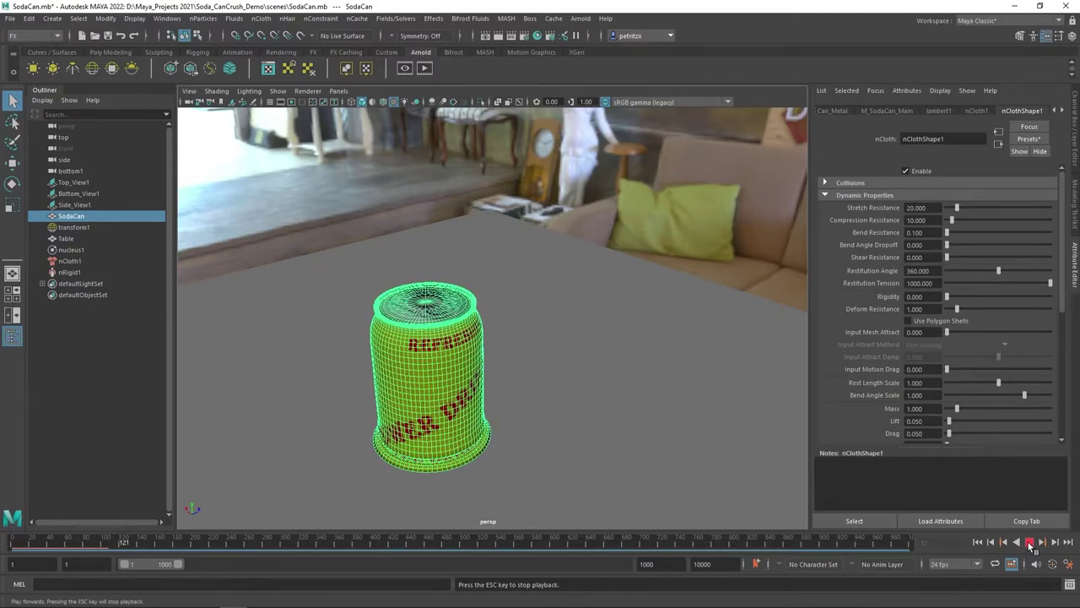
pyautogui.click(1029, 545)
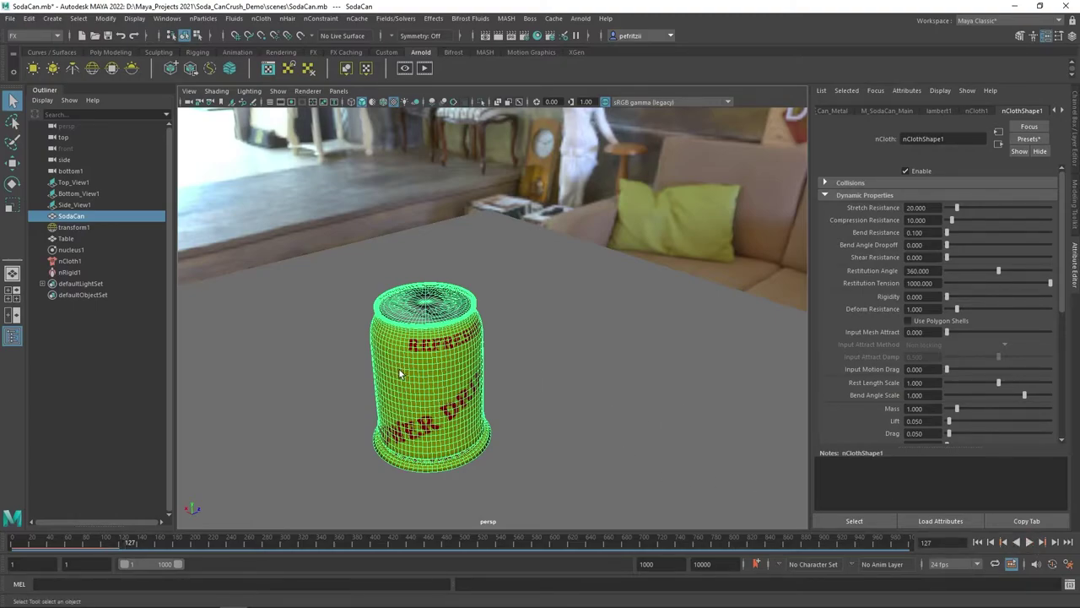
pyautogui.keyDown('alt'); pyautogui.moveTo(398, 354); pyautogui.dragTo(427, 309); pyautogui.keyUp('alt')
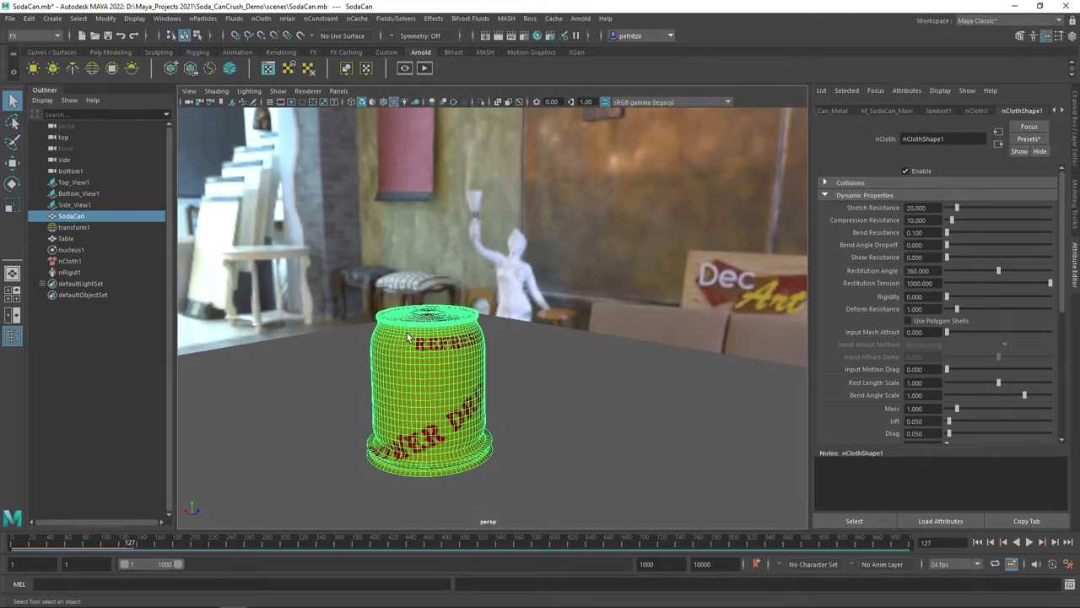
pyautogui.keyDown('alt'); pyautogui.moveTo(420, 407); pyautogui.dragTo(380, 417); pyautogui.keyUp('alt')
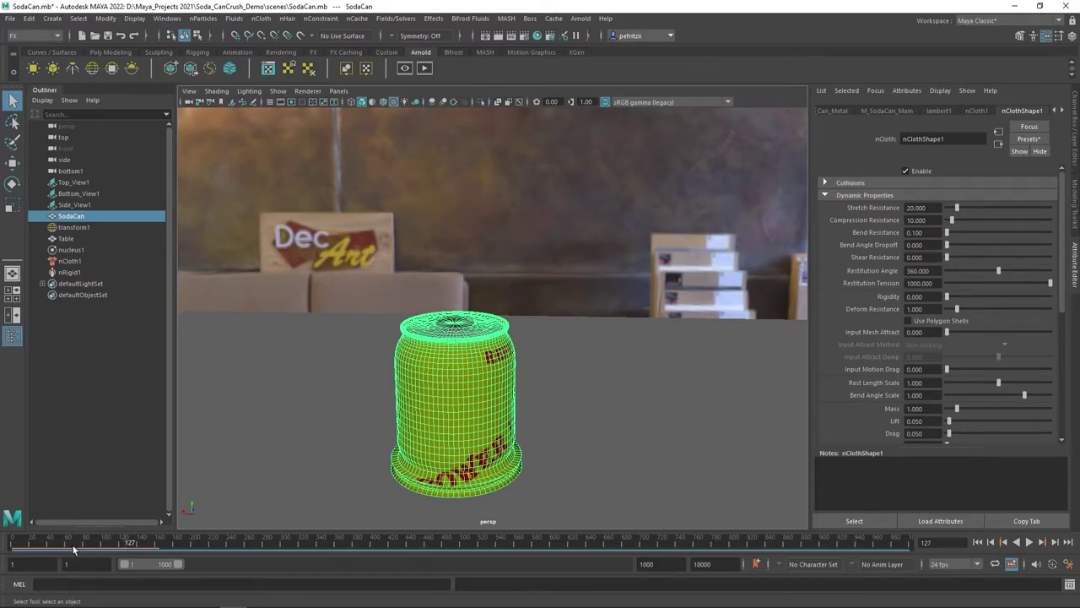
# Run the simulation on to frame 186 and inspect the can from other sides.
pyautogui.click(1029, 544)
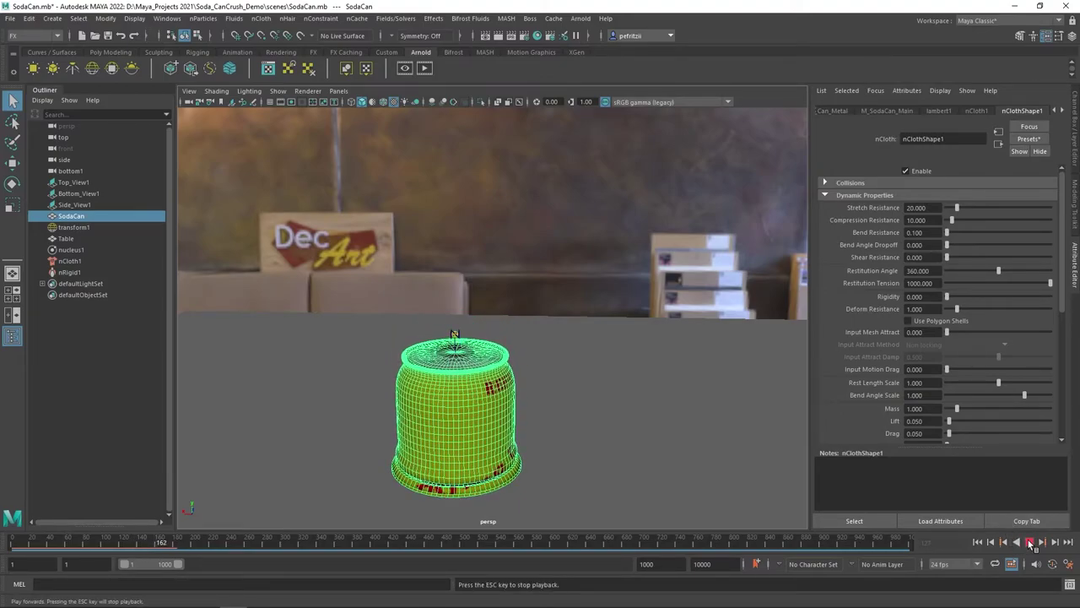
pyautogui.click(1030, 543)
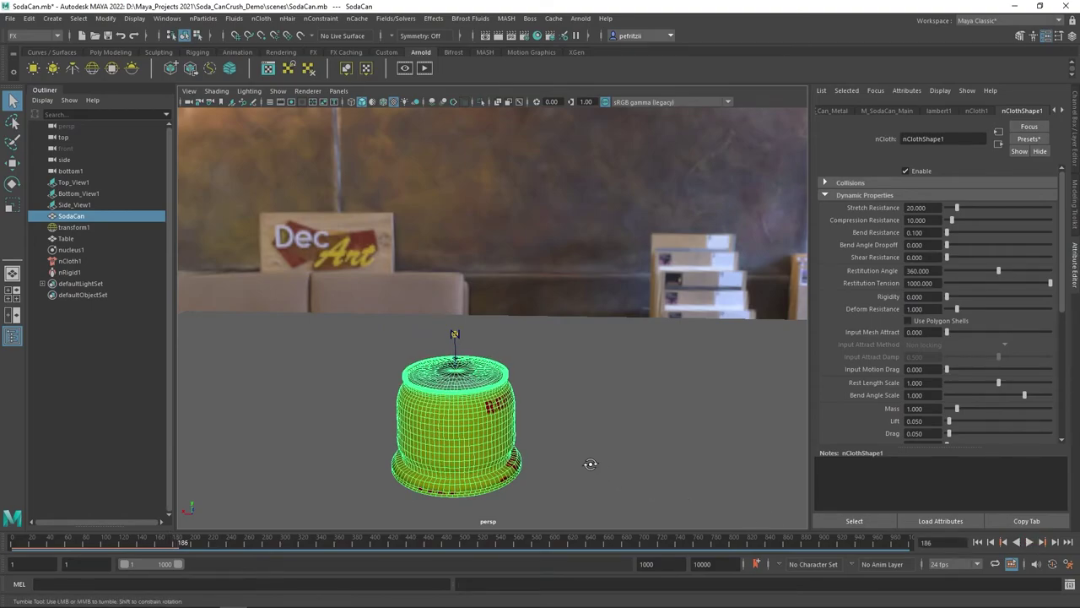
pyautogui.keyDown('alt'); pyautogui.moveTo(591, 465); pyautogui.dragTo(617, 446); pyautogui.keyUp('alt')
pyautogui.keyDown('alt'); pyautogui.moveTo(433, 454); pyautogui.dragTo(345, 440); pyautogui.keyUp('alt')
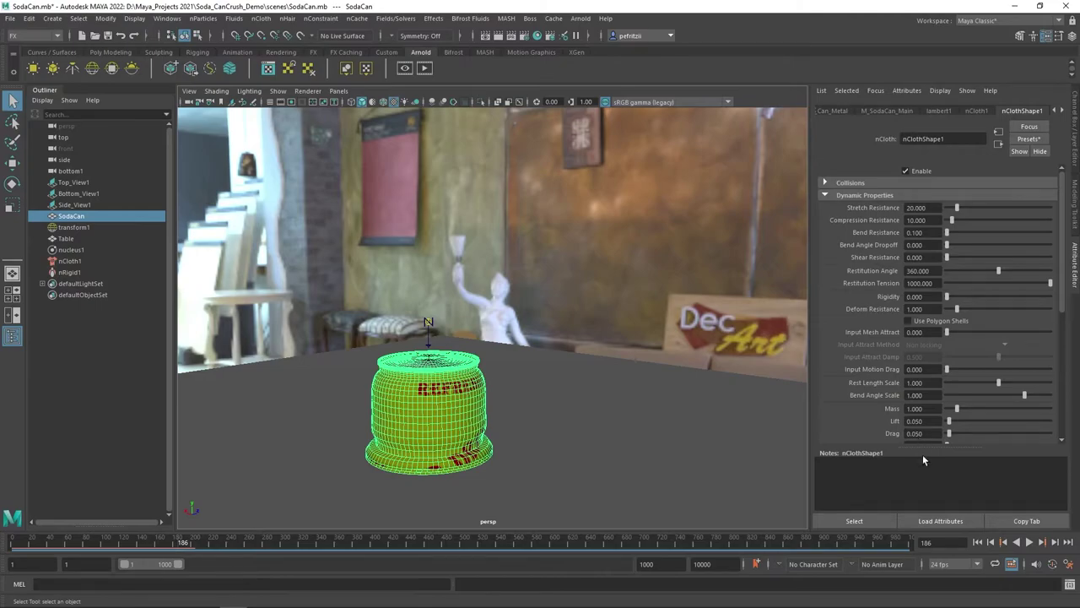
# Rewind to frame 1 and set nClothShape1's Rigidity to 0.2.
pyautogui.click(978, 543)
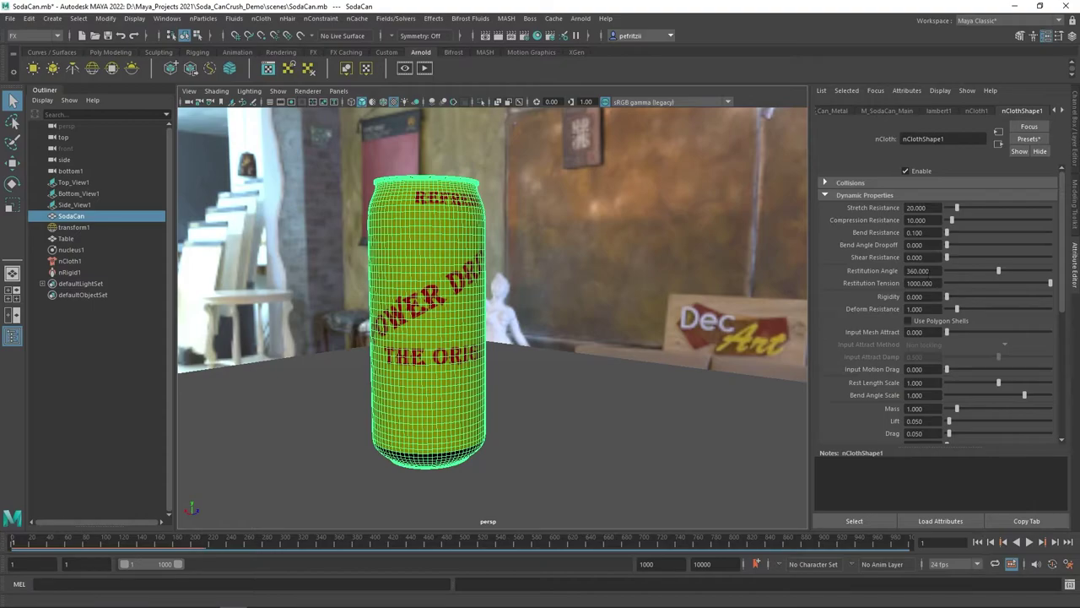
pyautogui.click(928, 297)
pyautogui.press('BackSpace')
pyautogui.press('BackSpace')
pyautogui.press('BackSpace')
pyautogui.press('Return')
# Play the simulation in several stages up to frame 226 and check how the can behaves with the new Rigidity.
pyautogui.click(1029, 543)
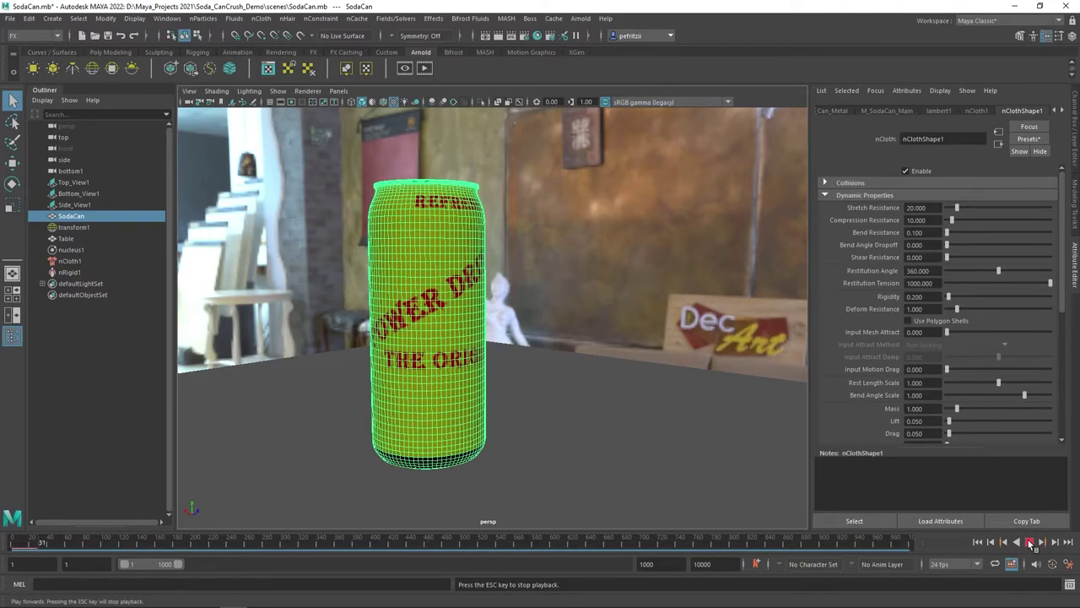
pyautogui.click(1030, 542)
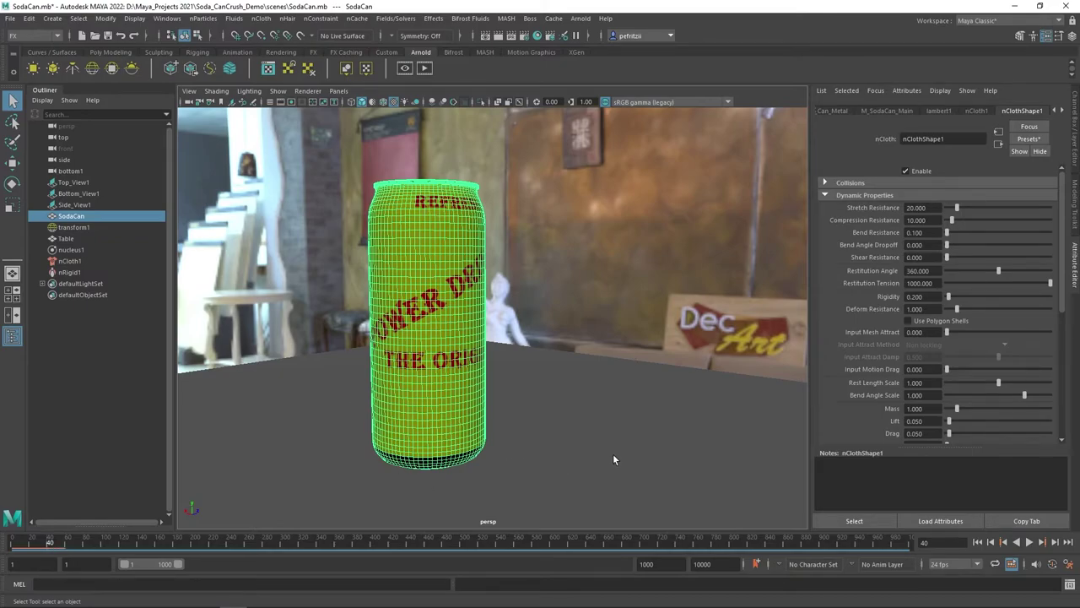
pyautogui.click(1030, 543)
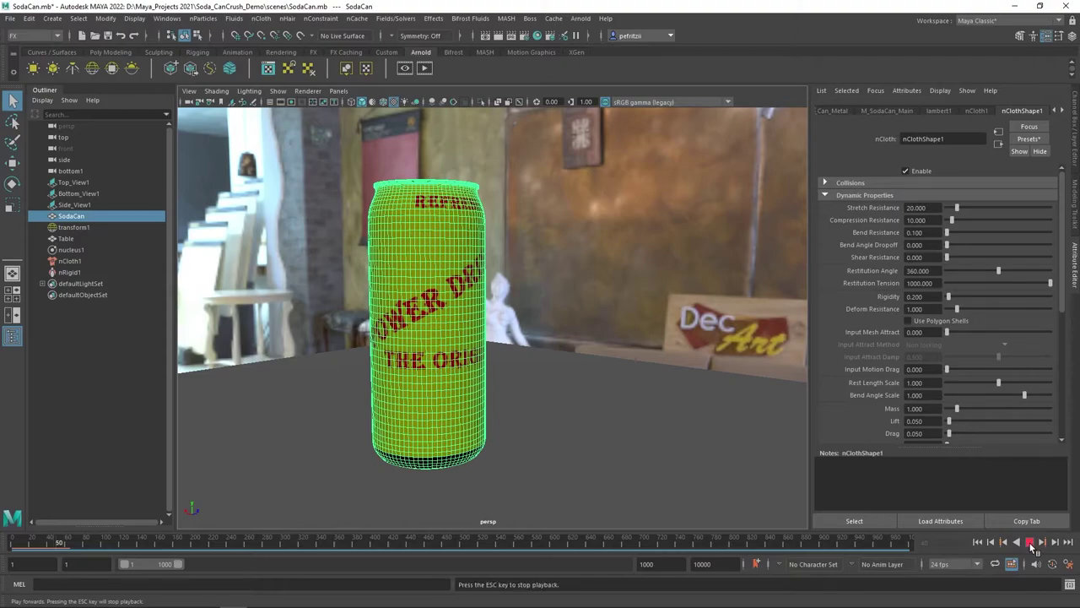
pyautogui.click(1029, 543)
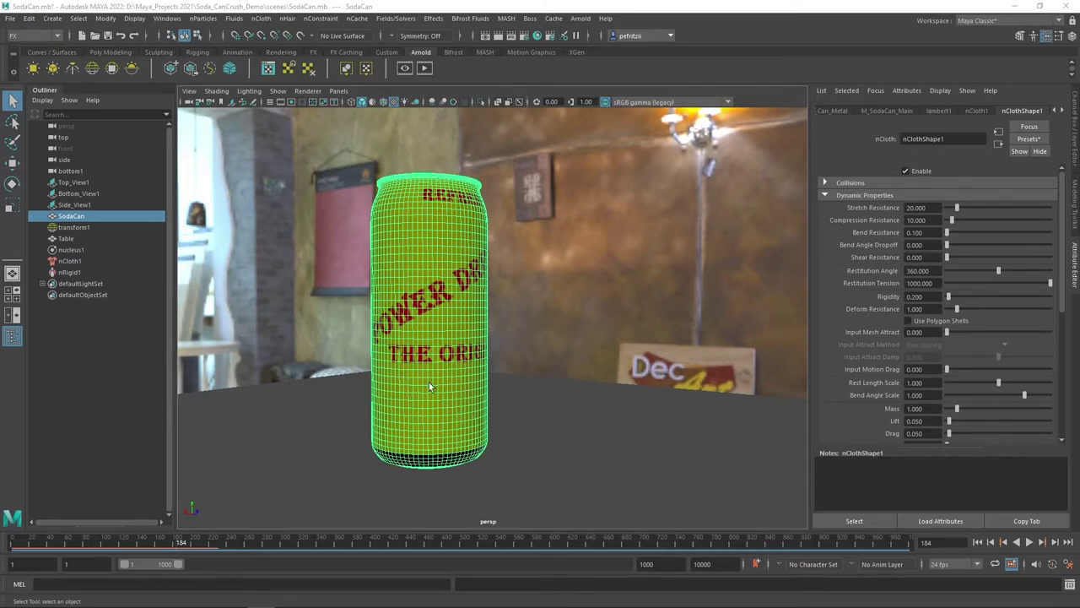
pyautogui.click(1030, 541)
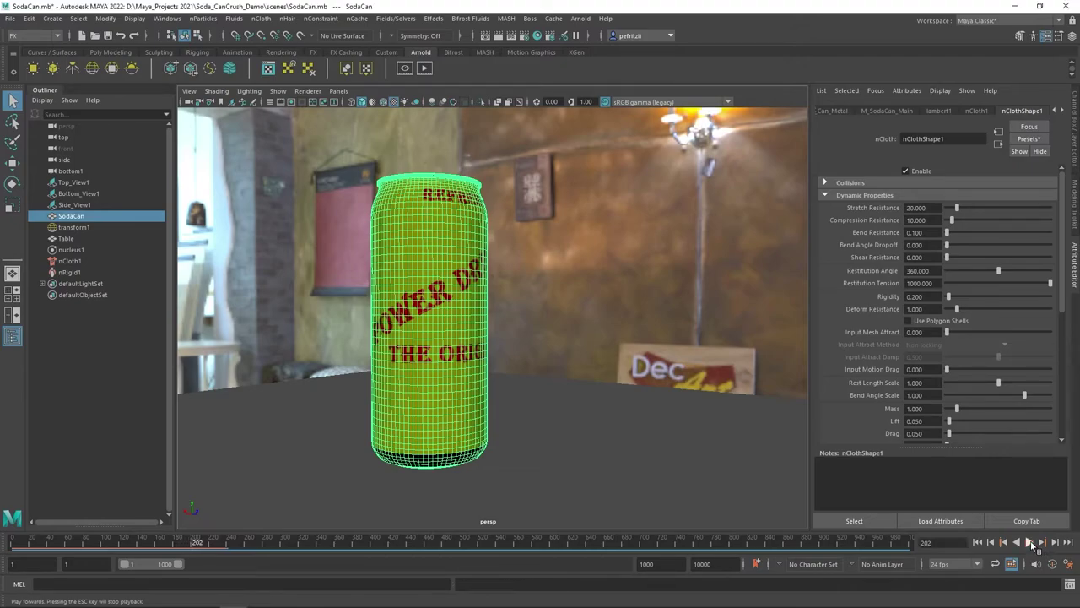
pyautogui.click(1030, 541)
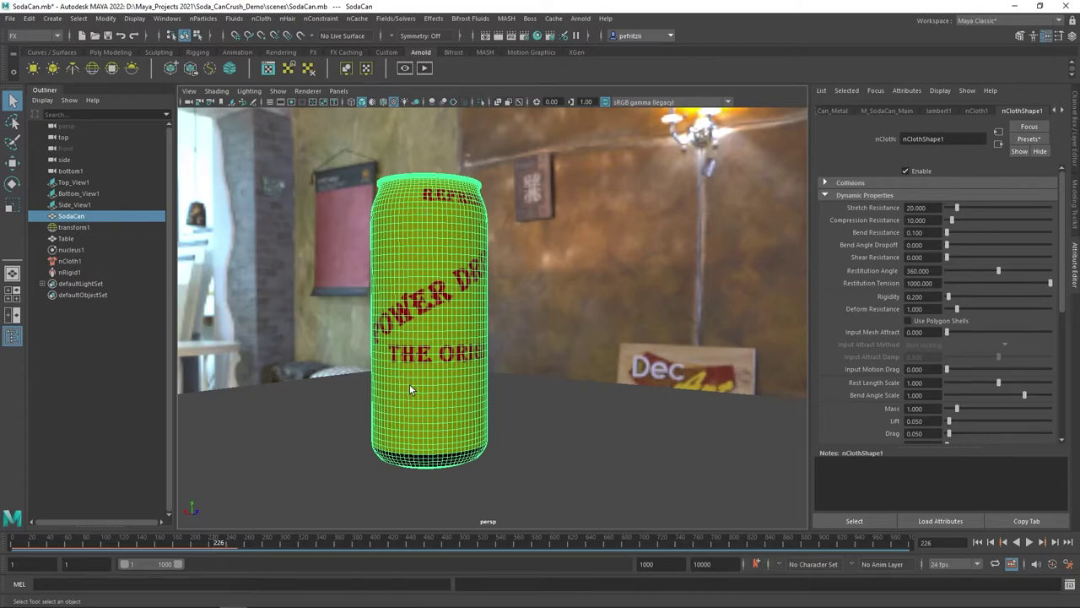
pyautogui.keyDown('alt'); pyautogui.moveTo(402, 382); pyautogui.dragTo(415, 416); pyautogui.keyUp('alt')
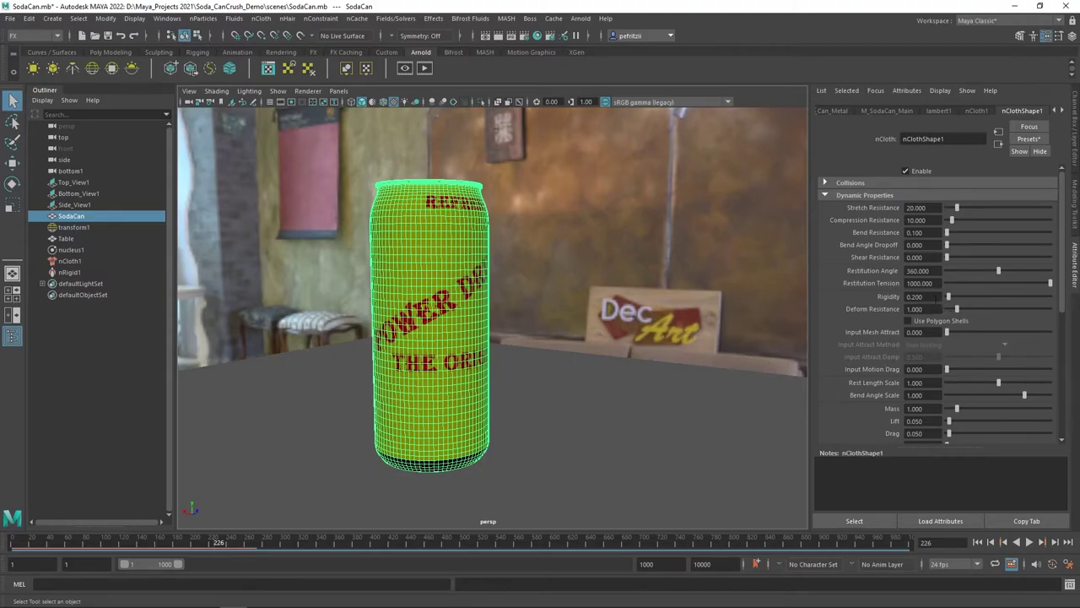
# Set nClothShape1's Rigidity to 0.002 and rewind the simulation to frame 1.
pyautogui.doubleClick(917, 297)
pyautogui.press('BackSpace')
pyautogui.write('002')
pyautogui.press('Return')
pyautogui.click(979, 543)
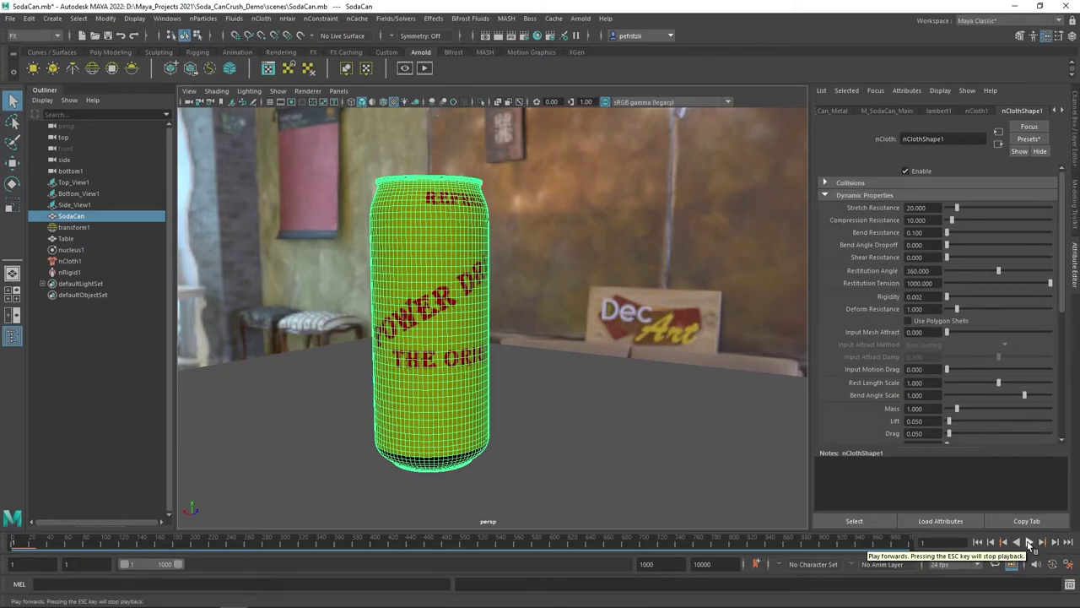
# Play the simulation to frame 47, rewind it, and replay it from frame 1 to frame 76.
pyautogui.click(1029, 543)
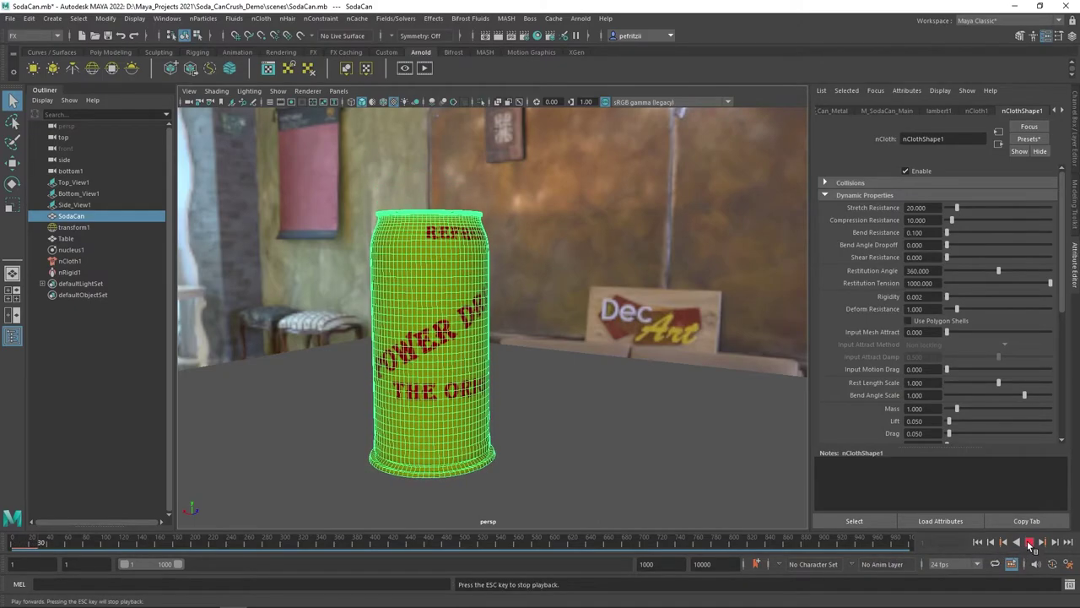
pyautogui.click(1030, 545)
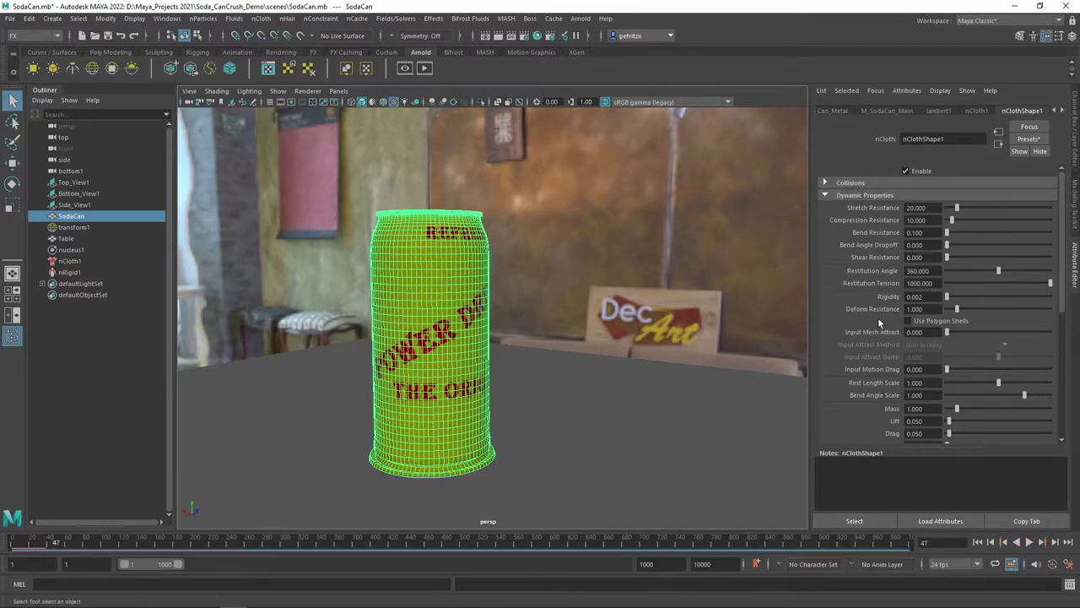
pyautogui.click(978, 542)
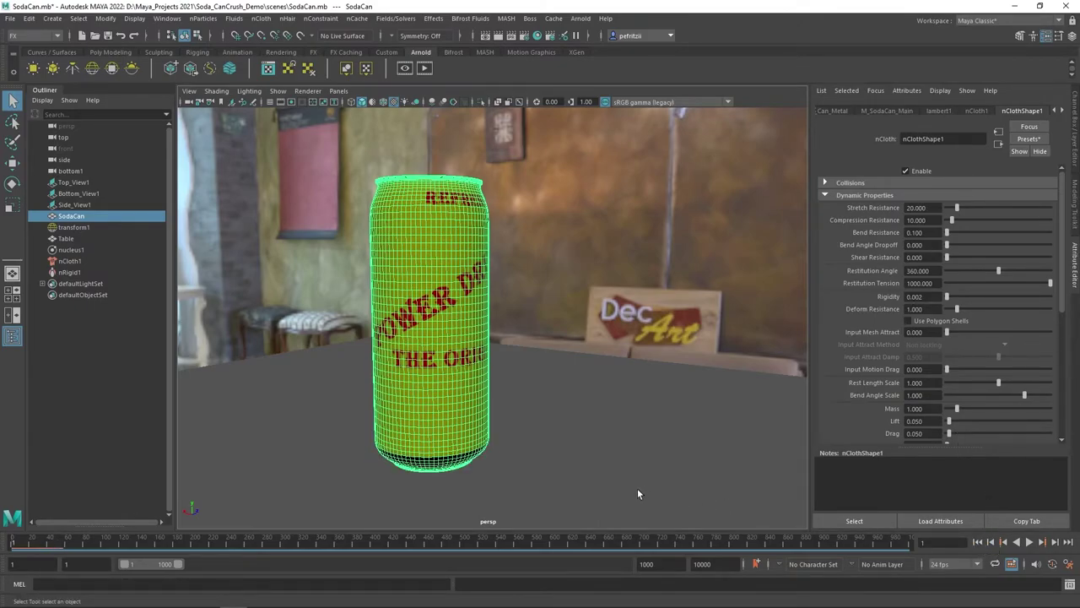
pyautogui.click(1030, 541)
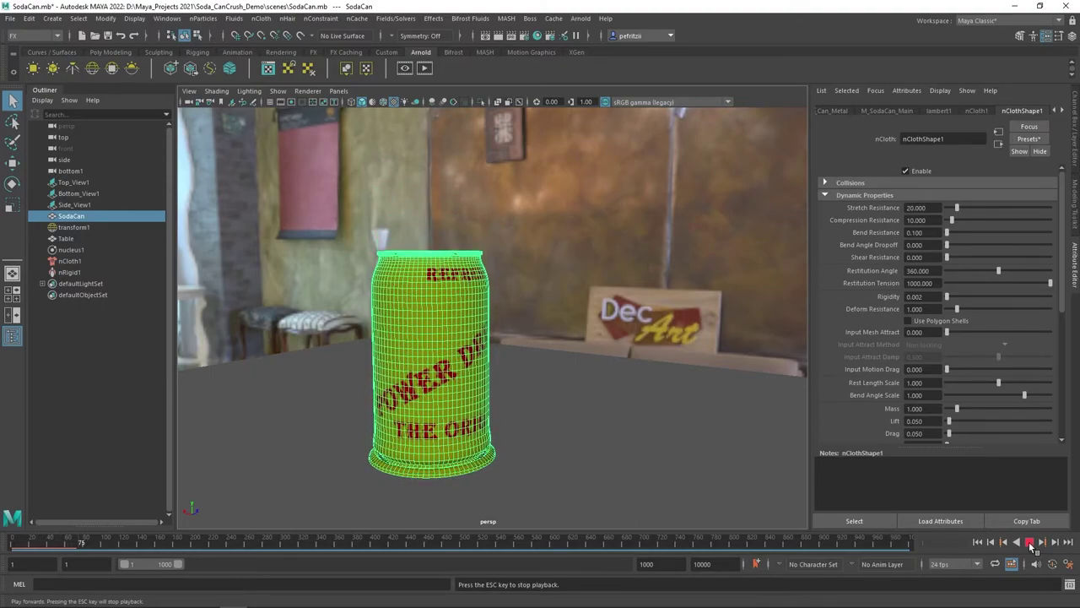
pyautogui.click(1031, 543)
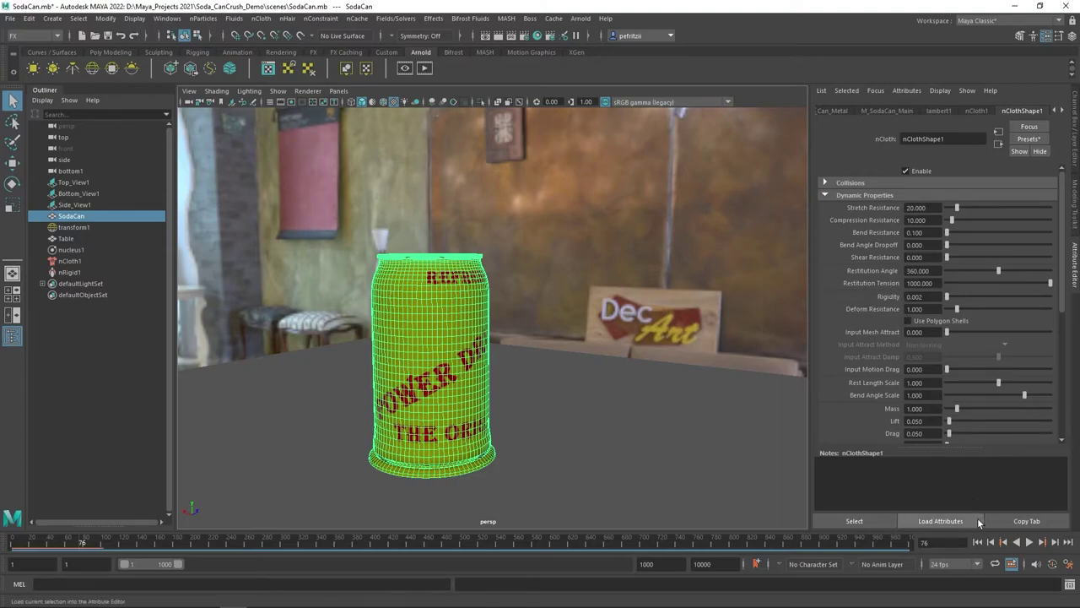
# Play the long simulation from frame 1 to frame 1040, stop it and inspect the can on the table.
pyautogui.click(958, 540)
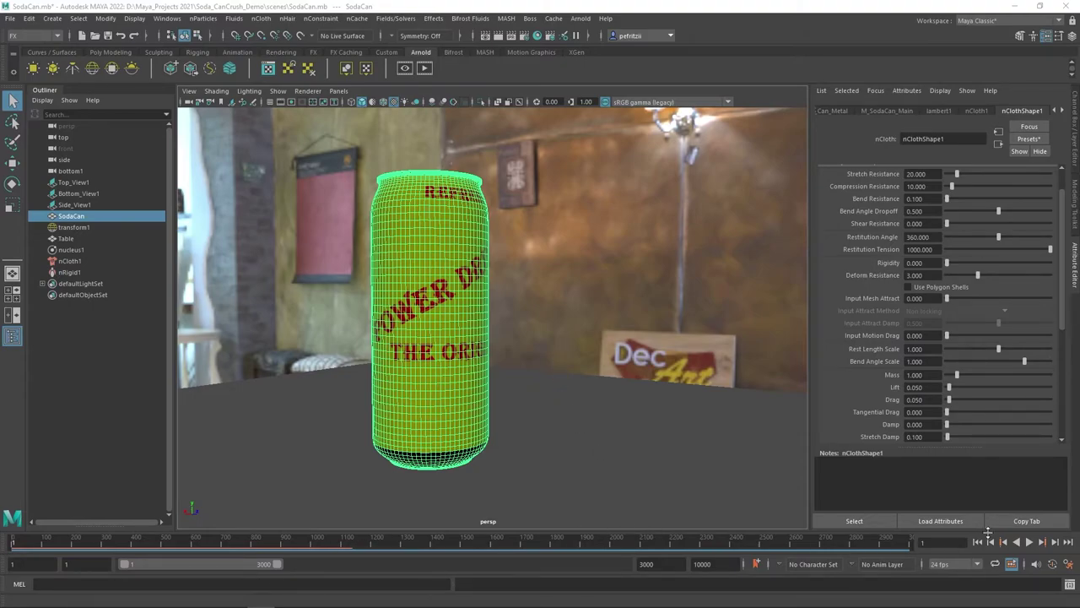
pyautogui.click(1030, 543)
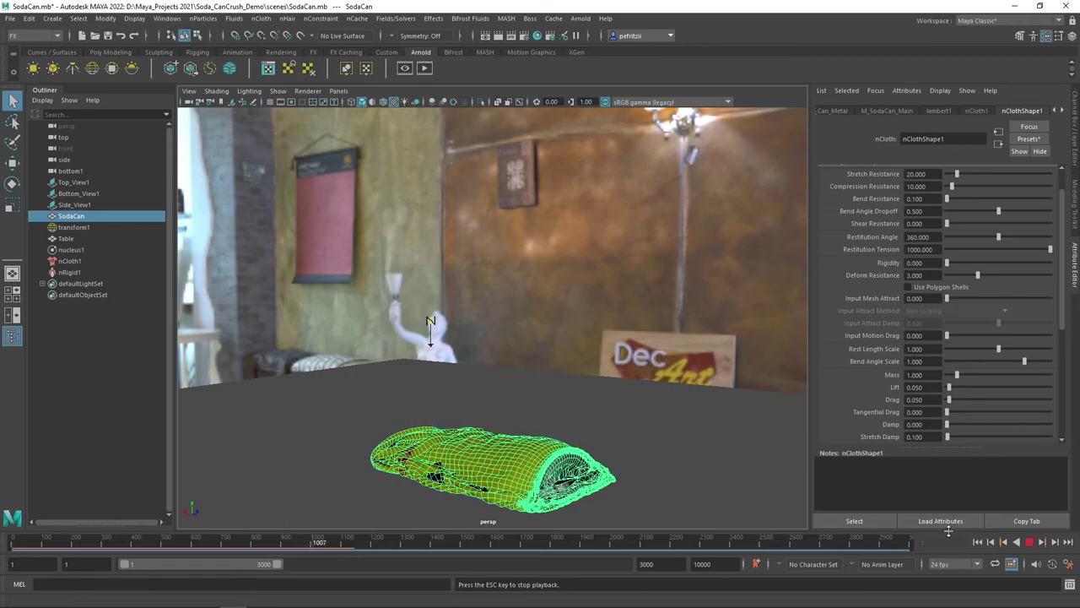
pyautogui.press('Escape')
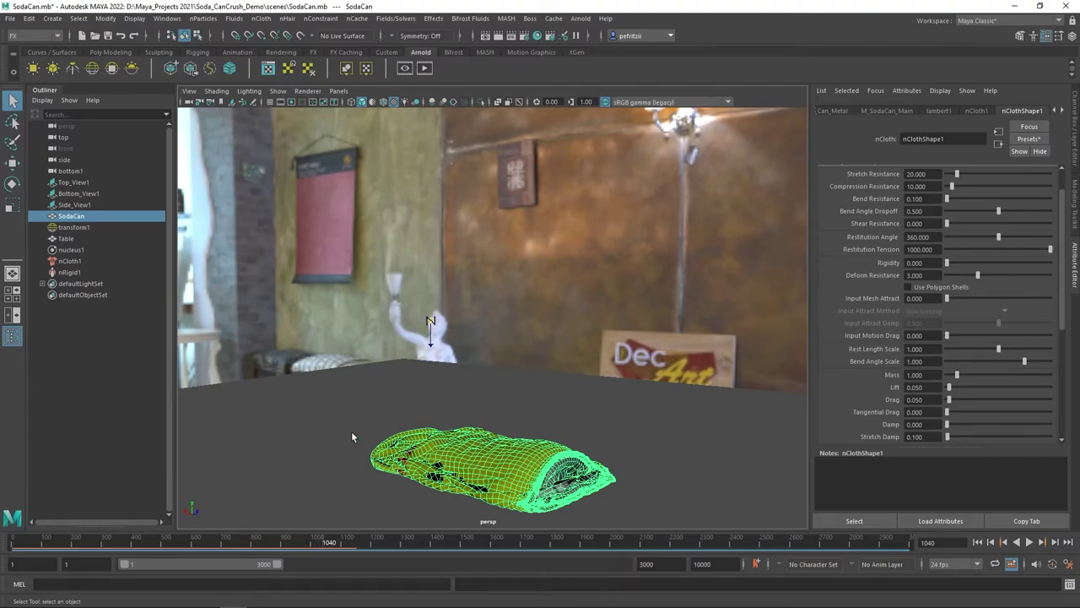
pyautogui.moveTo(353, 439)
pyautogui.keyDown('alt'); pyautogui.mouseDown()
pyautogui.moveTo(498, 439)
pyautogui.moveTo(353, 437)
pyautogui.mouseUp(); pyautogui.keyUp('alt')
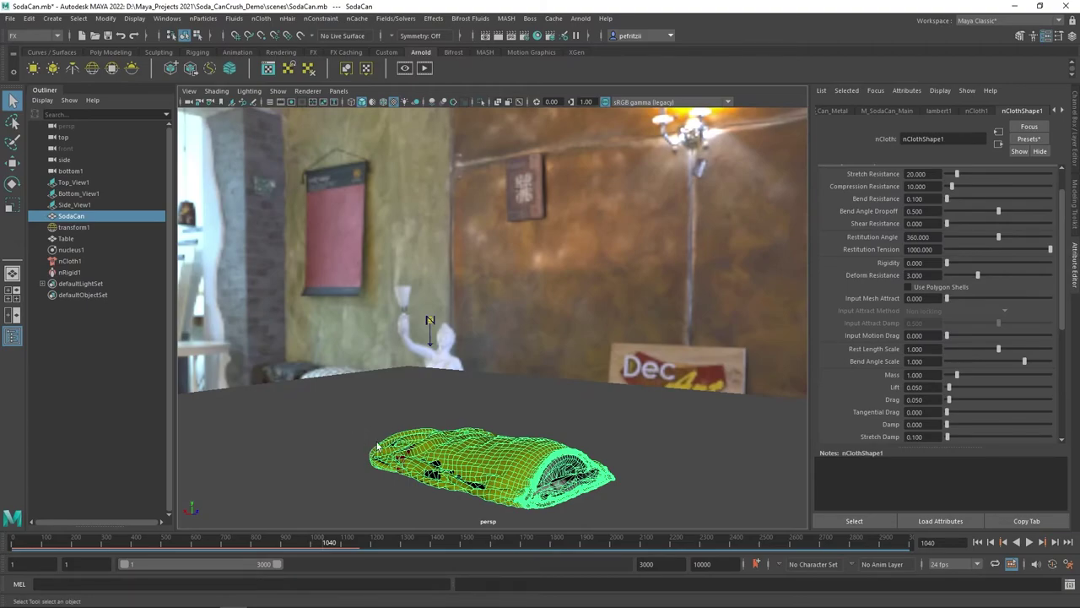
# Duplicate the crushed soda can at frame 1040 and move the copy along the X axis, clear of the original on the table.
pyautogui.keyDown('alt'); pyautogui.moveTo(344, 425); pyautogui.dragTo(391, 352); pyautogui.keyUp('alt')
pyautogui.press('[')
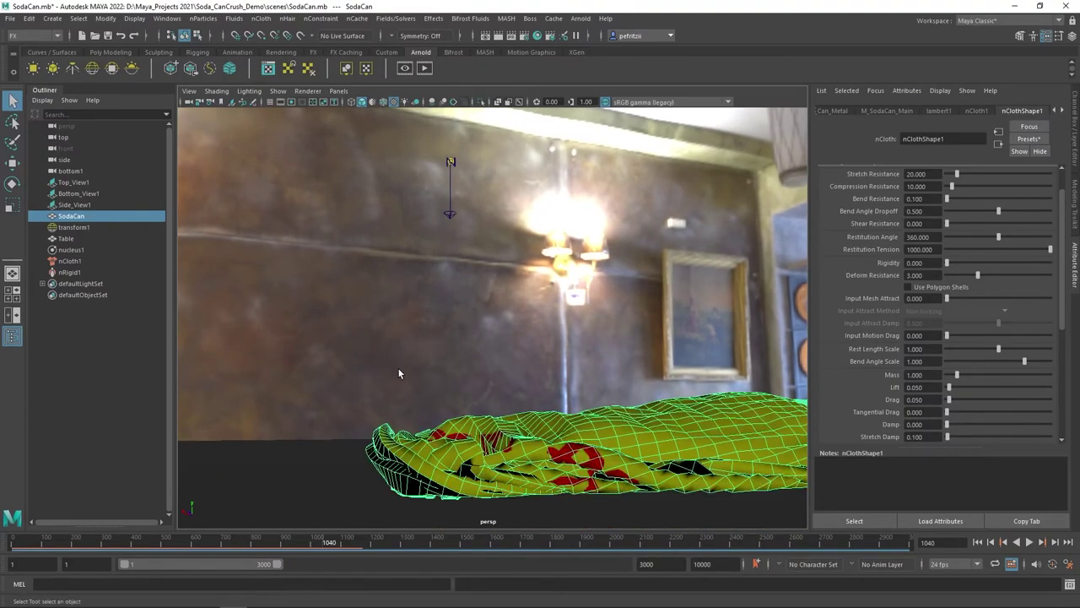
pyautogui.keyDown('alt'); pyautogui.moveTo(467, 402); pyautogui.dragTo(506, 418); pyautogui.keyUp('alt')
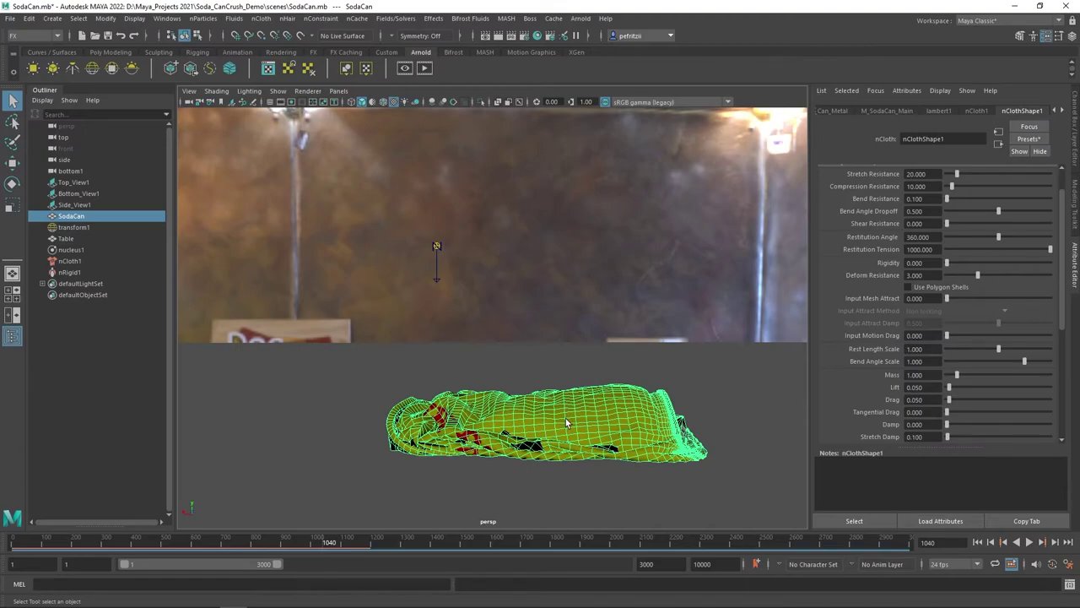
pyautogui.hotkey('ctrl', 'd')
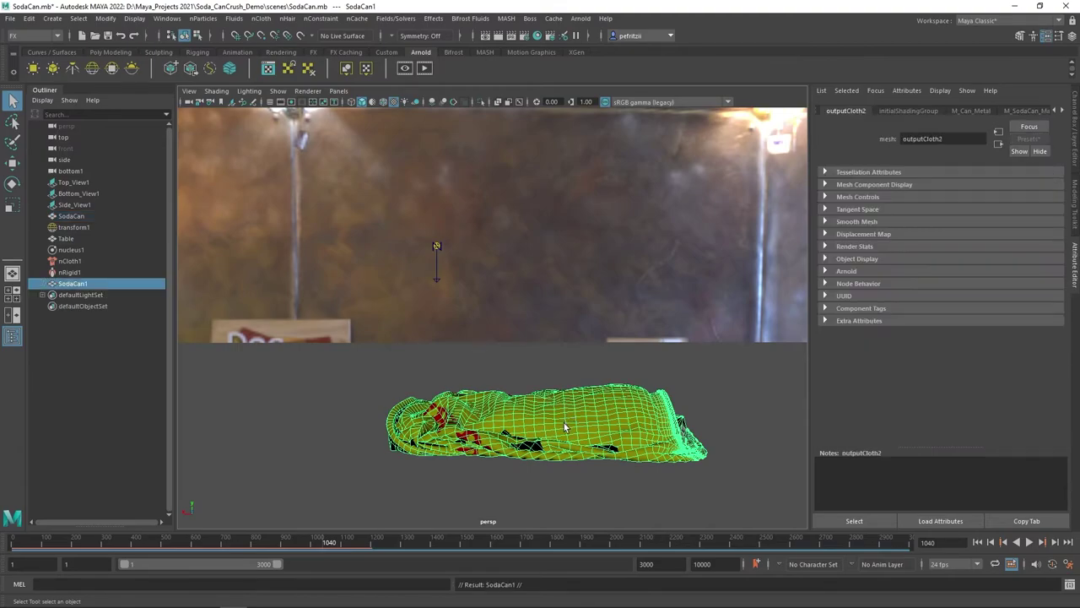
pyautogui.press('w')
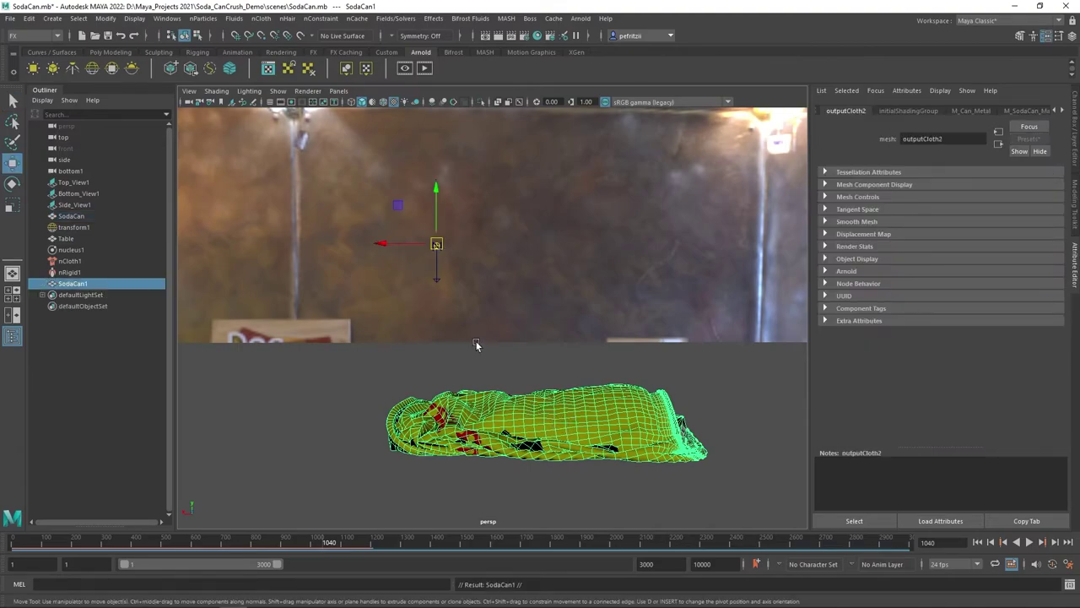
pyautogui.moveTo(381, 244); pyautogui.dragTo(118, 270)
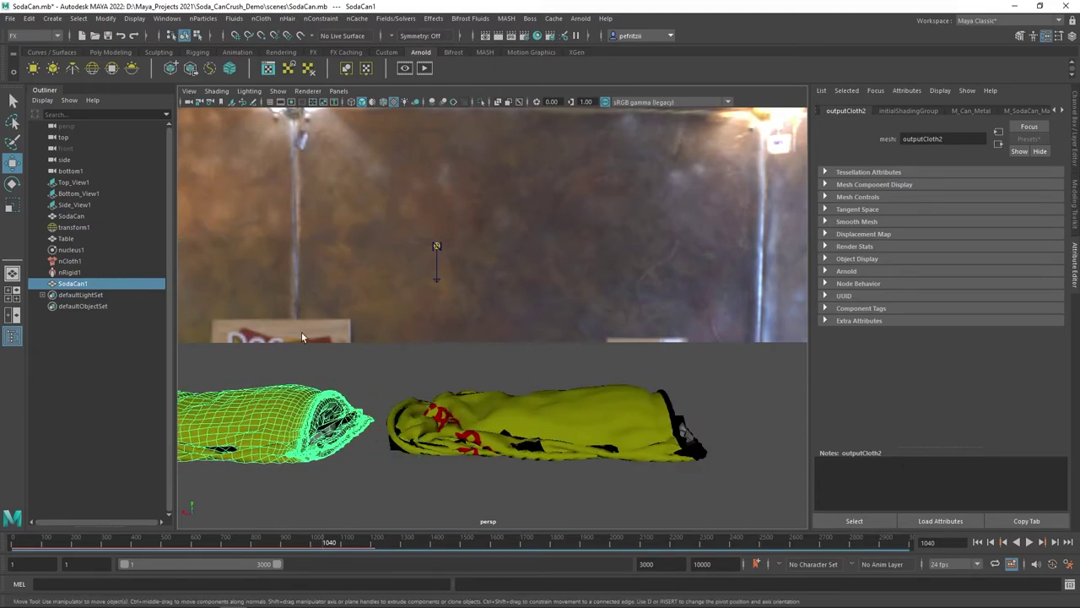
pyautogui.scroll(-3, 315, 323)
pyautogui.moveTo(261, 293); pyautogui.dragTo(242, 287, button='middle')
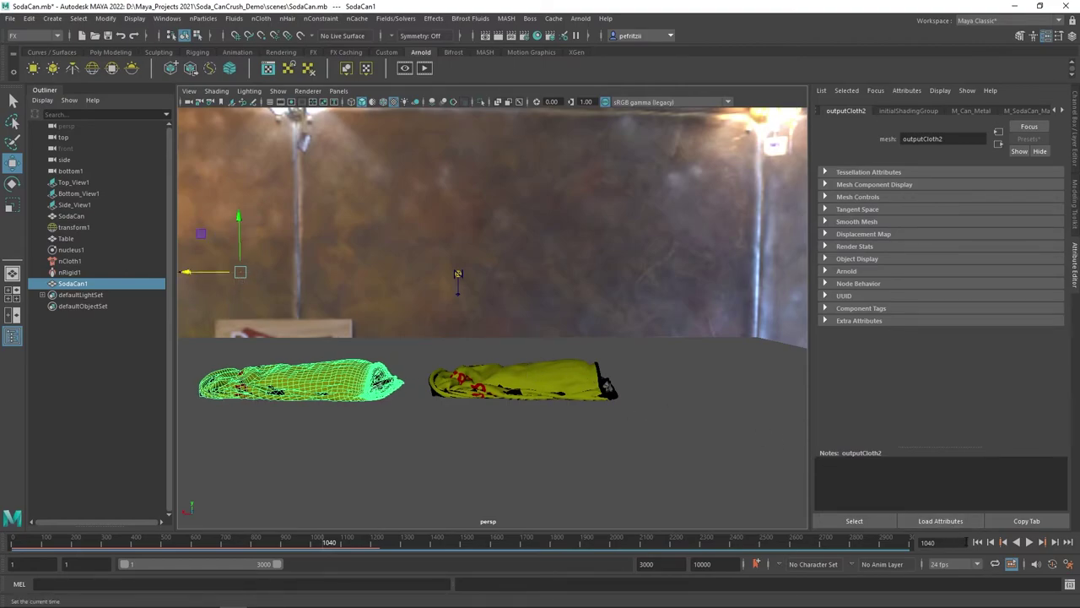
# Rewind the simulation to frame 1 and rotate the upright SodaCan about its vertical axis so the "DRINK" lettering faces the camera.
pyautogui.click(976, 542)
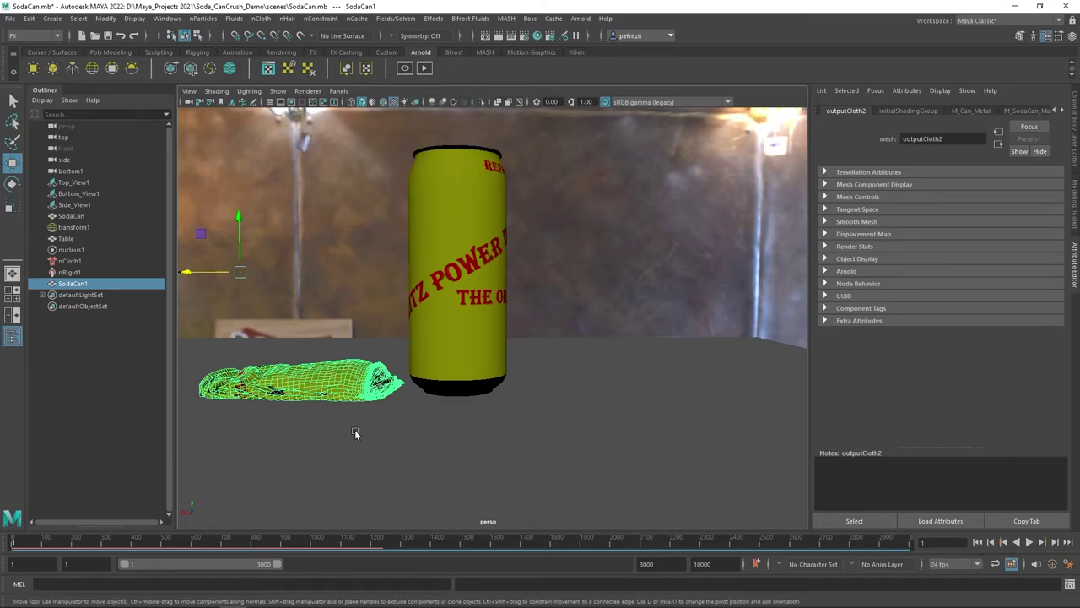
pyautogui.keyDown('alt'); pyautogui.moveTo(354, 437); pyautogui.dragTo(431, 396); pyautogui.keyUp('alt')
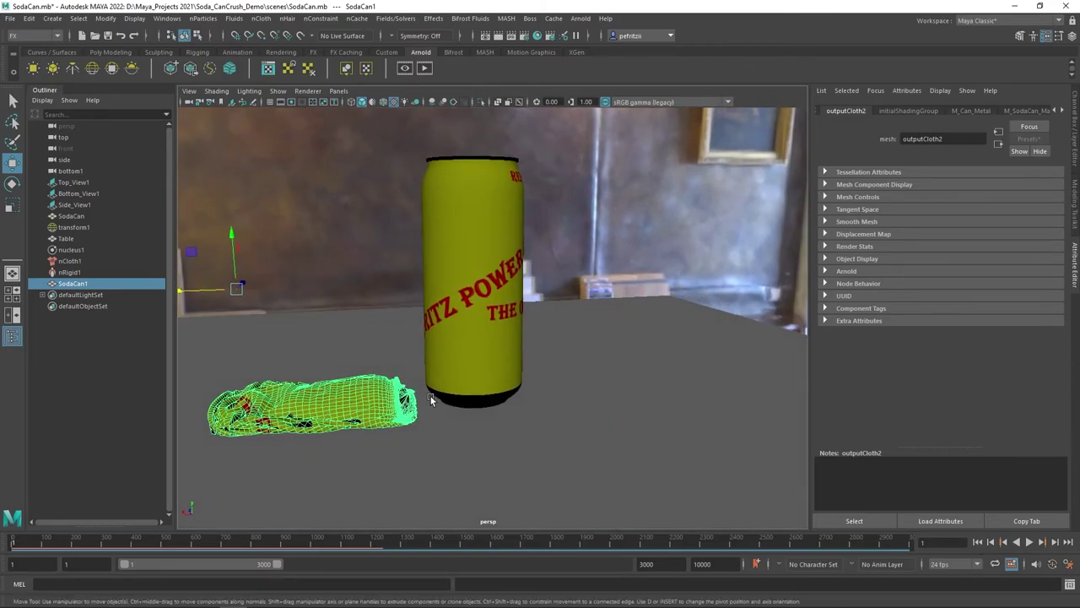
pyautogui.click(489, 296)
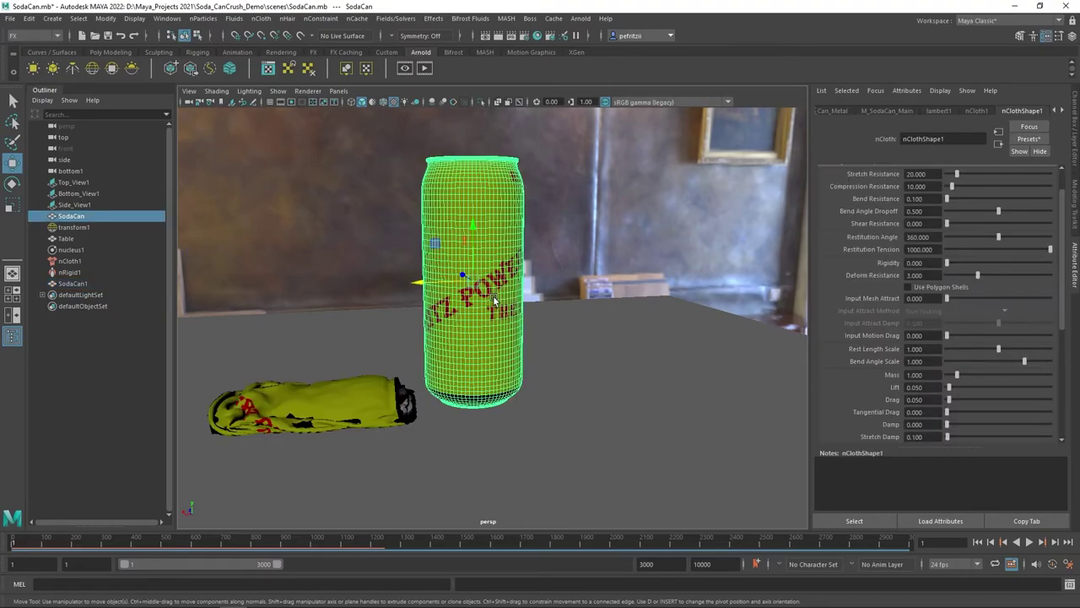
pyautogui.press('e')
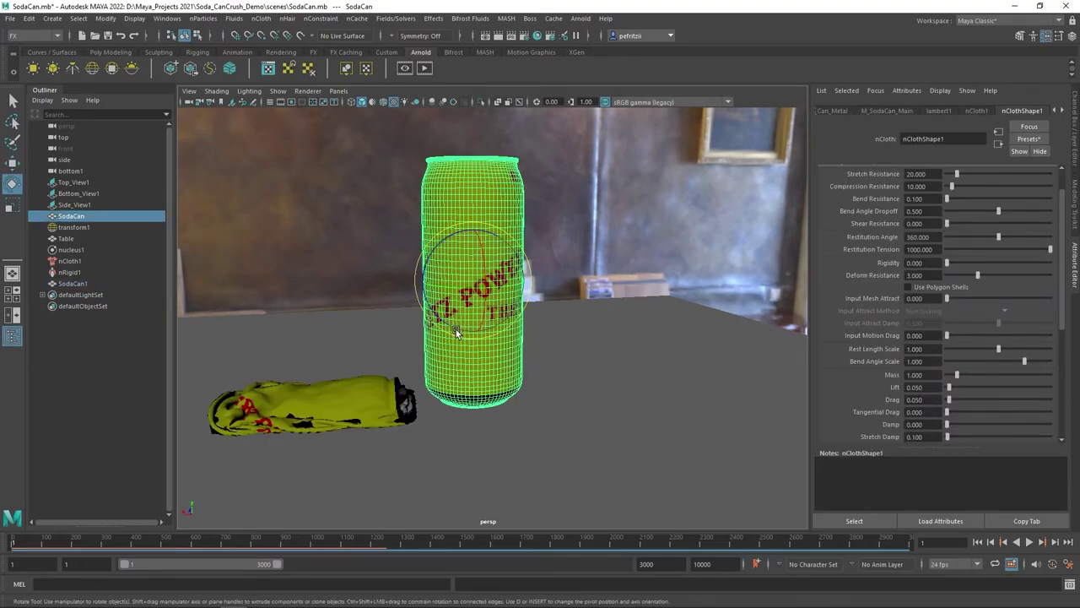
pyautogui.moveTo(458, 342)
pyautogui.keyDown('alt'); pyautogui.mouseDown()
pyautogui.moveTo(501, 350)
pyautogui.moveTo(454, 368)
pyautogui.moveTo(537, 337)
pyautogui.moveTo(565, 339)
pyautogui.moveTo(572, 282)
pyautogui.moveTo(498, 290)
pyautogui.moveTo(454, 329)
pyautogui.mouseUp(); pyautogui.keyUp('alt')
pyautogui.keyDown('alt'); pyautogui.moveTo(454, 329); pyautogui.dragTo(437, 357); pyautogui.keyUp('alt')
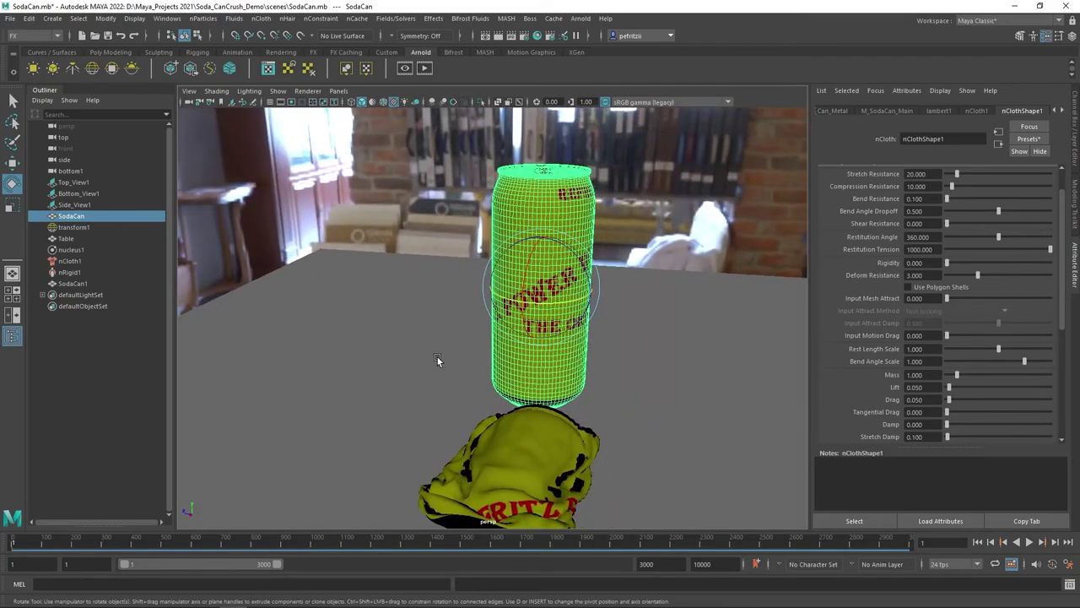
pyautogui.keyDown('alt'); pyautogui.moveTo(410, 391); pyautogui.dragTo(365, 394); pyautogui.keyUp('alt')
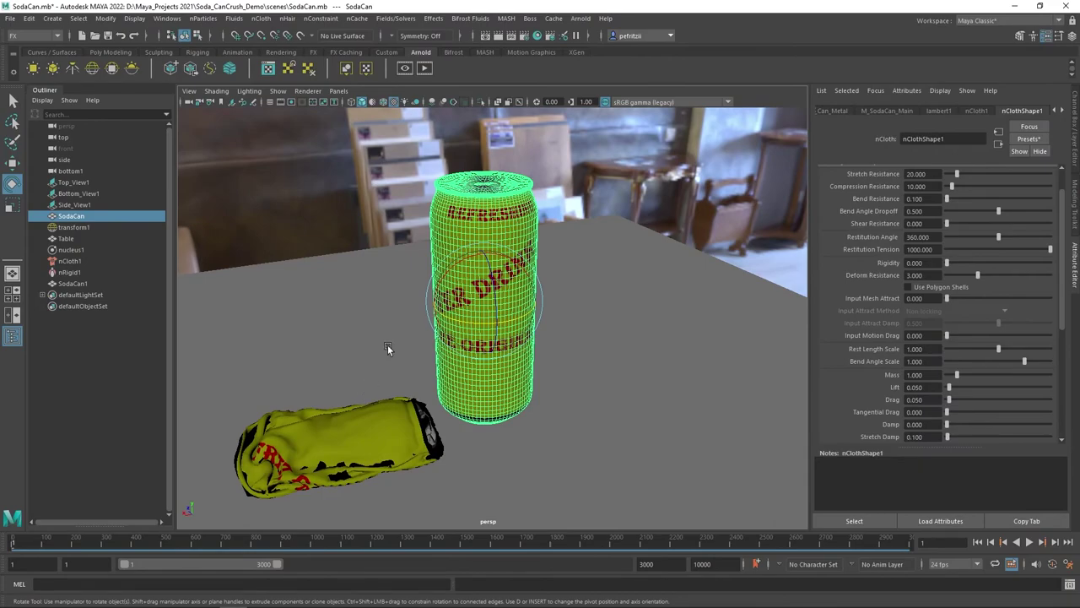
pyautogui.keyDown('alt'); pyautogui.moveTo(412, 310); pyautogui.dragTo(399, 297); pyautogui.keyUp('alt')
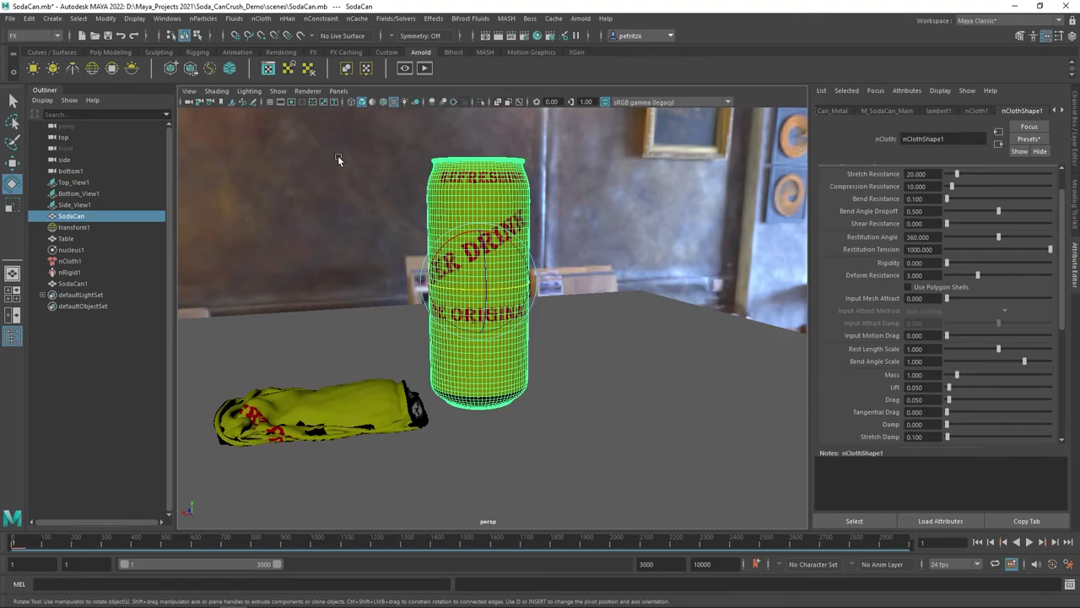
# Render the upright and crushed cans with Arnold, close the render view and select the crushed copy.
pyautogui.click(424, 68)
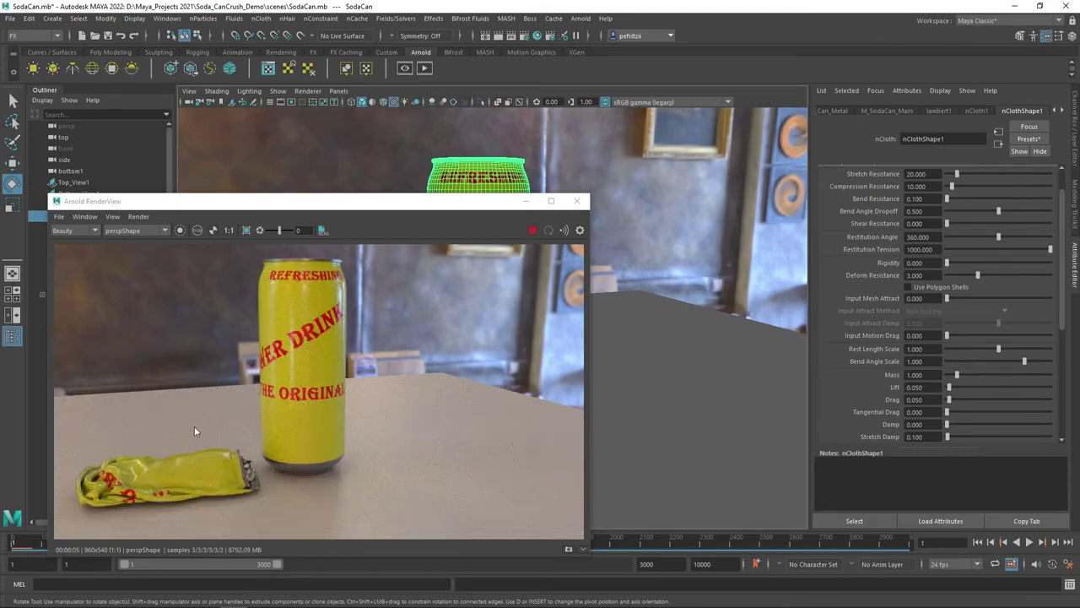
pyautogui.click(578, 204)
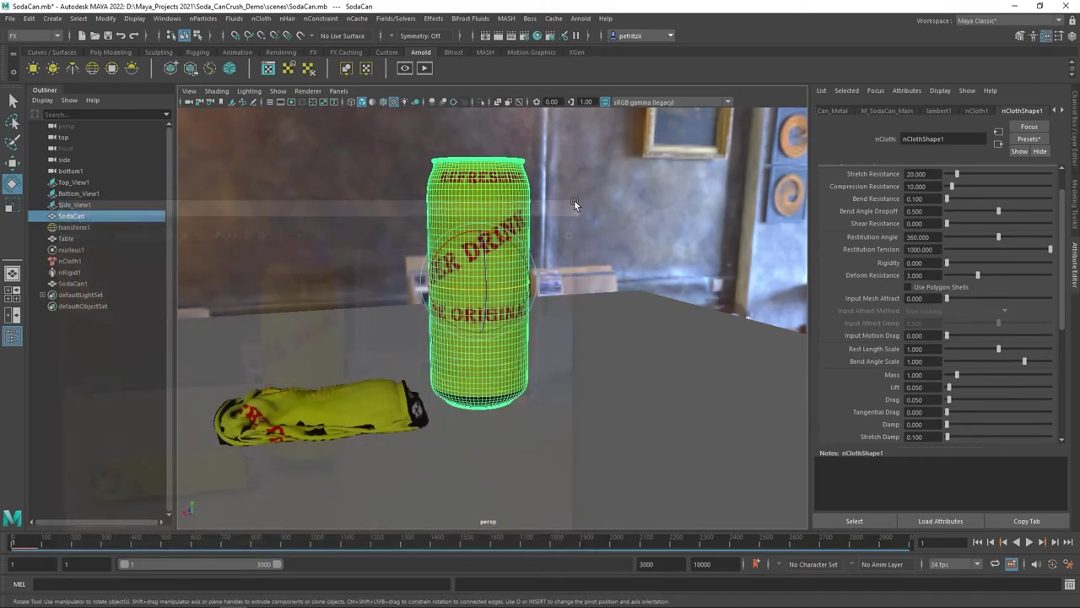
pyautogui.click(342, 409)
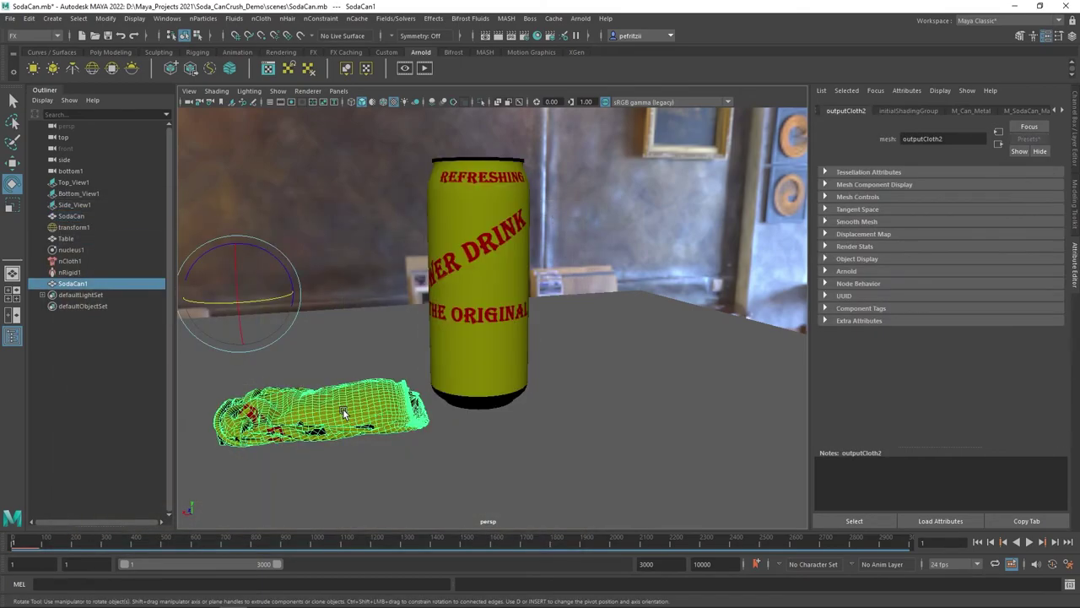